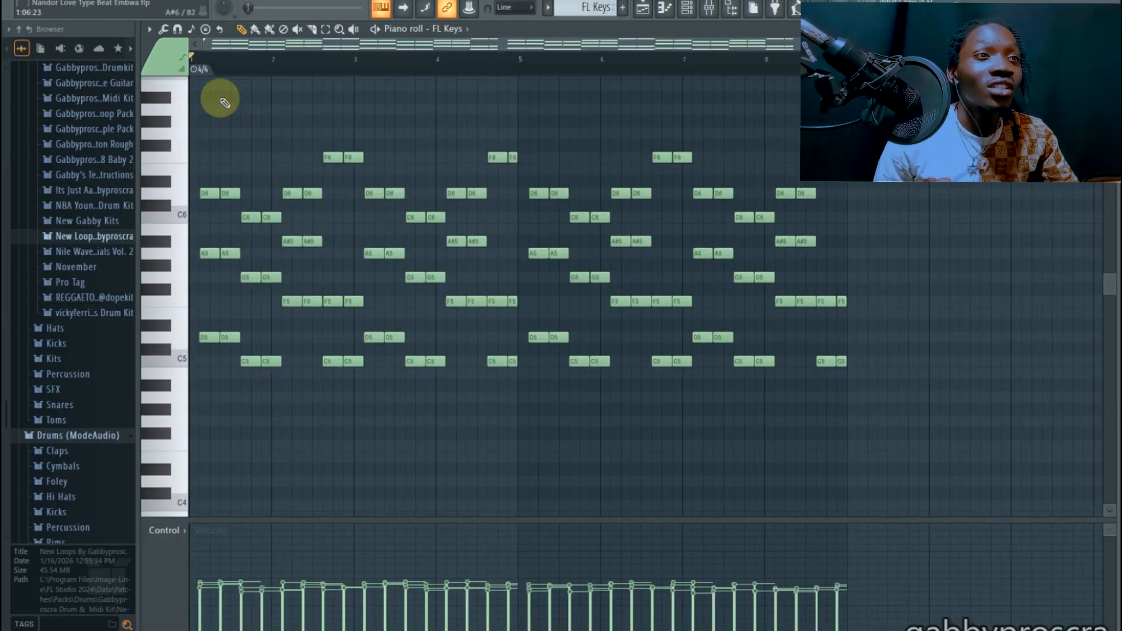
Play back the FL Keys pattern in the piano roll to examine its chord notes.
key("space")
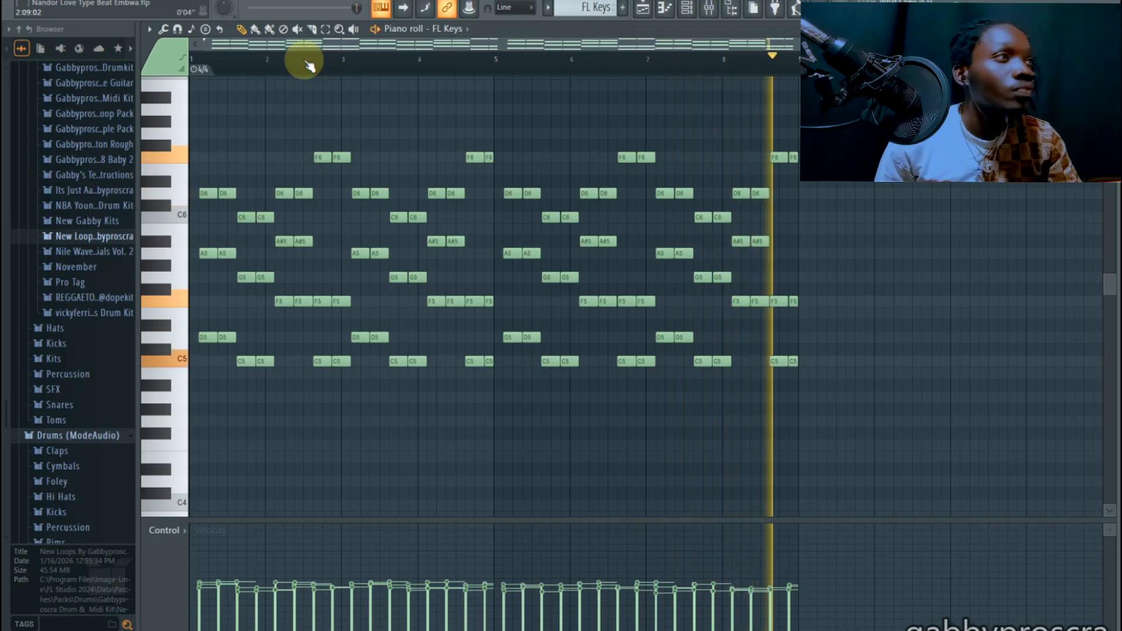
Play the Kalimba pattern and follow its melody notes closely through all eight bars of the piano roll.
key("space")
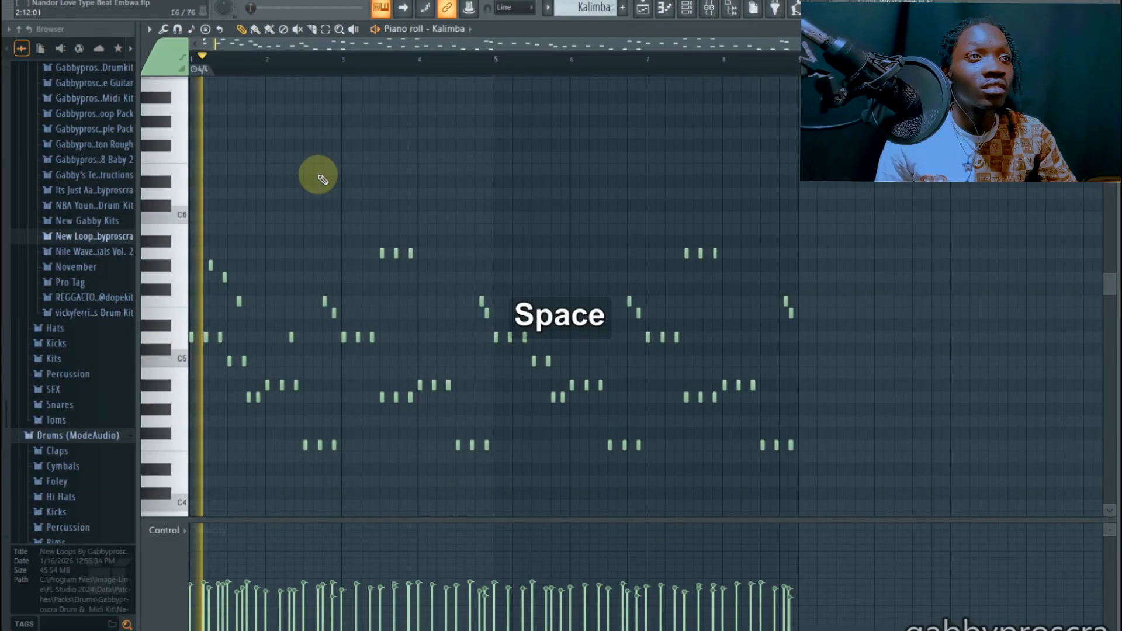
scroll(319, 175, "down", 1)
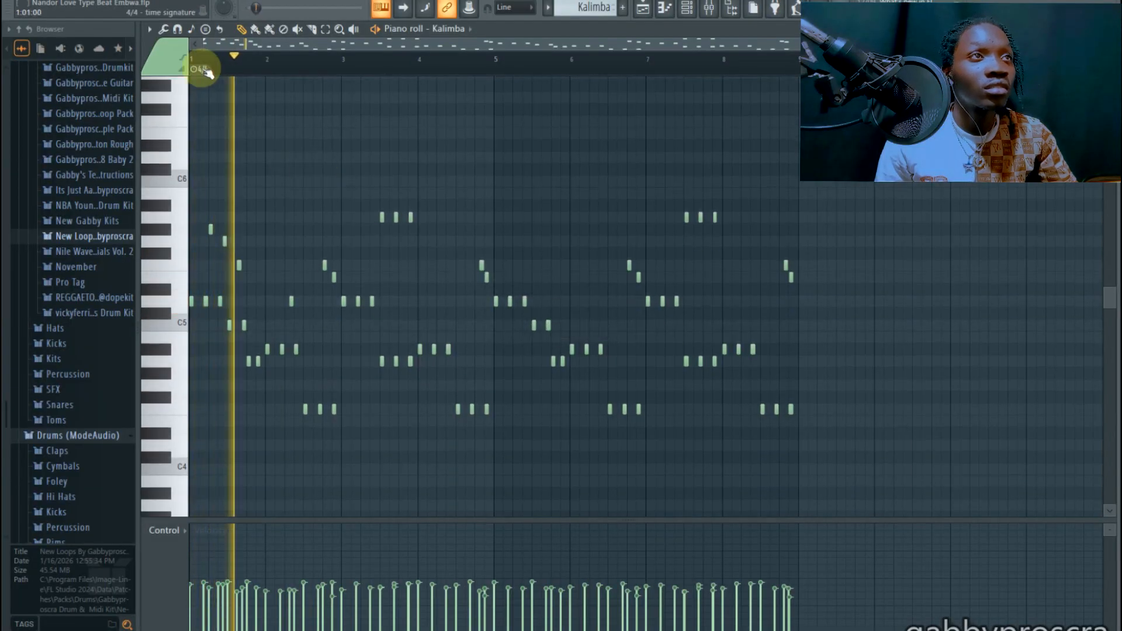
scroll(208, 69, "up", 2)
scroll(208, 69, "up", 3)
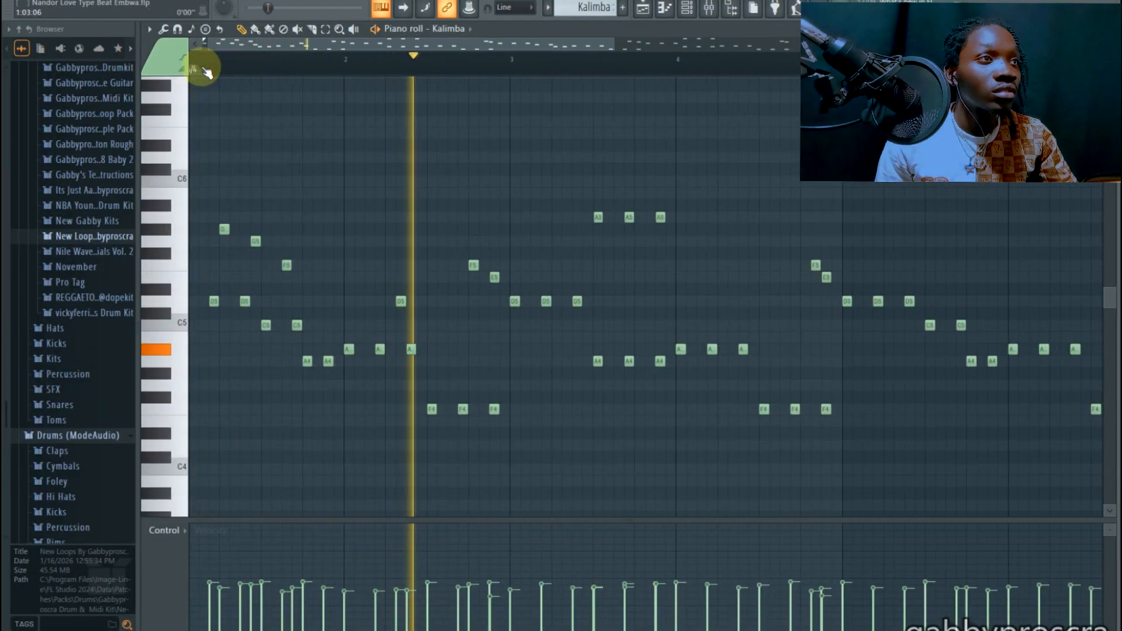
scroll(208, 69, "down", 3)
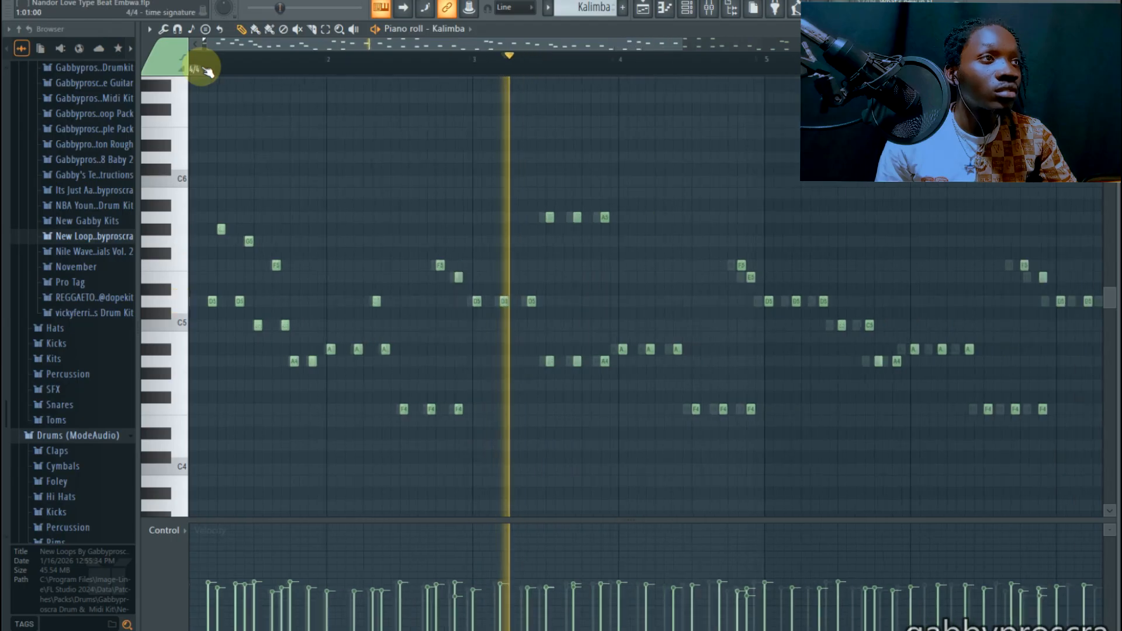
scroll(608, 71, "up", 3)
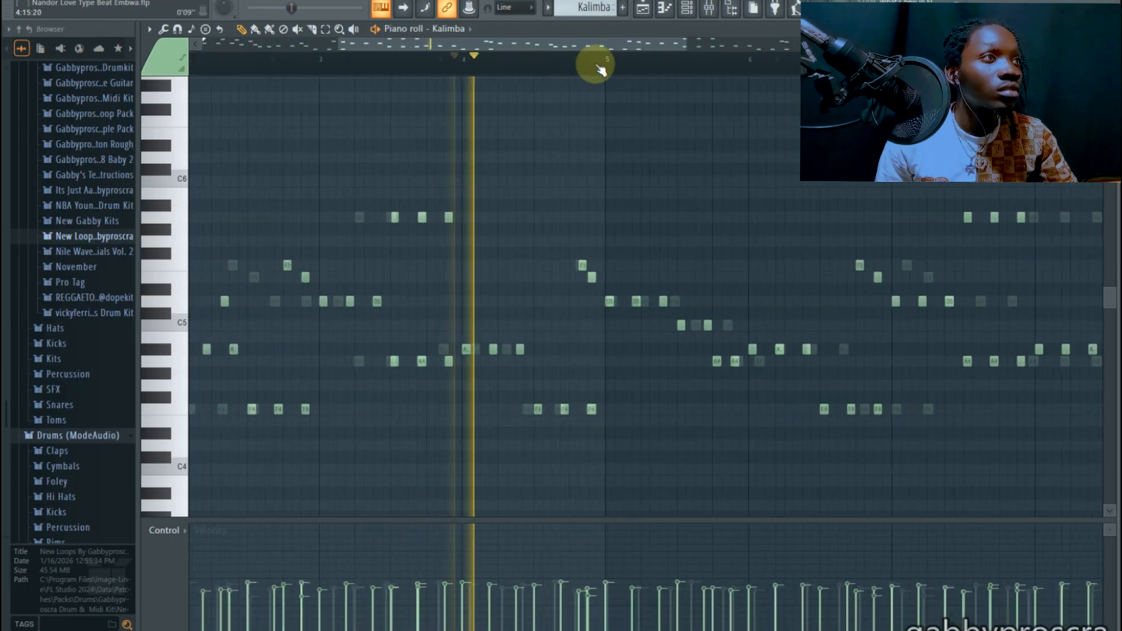
scroll(601, 70, "down", 4)
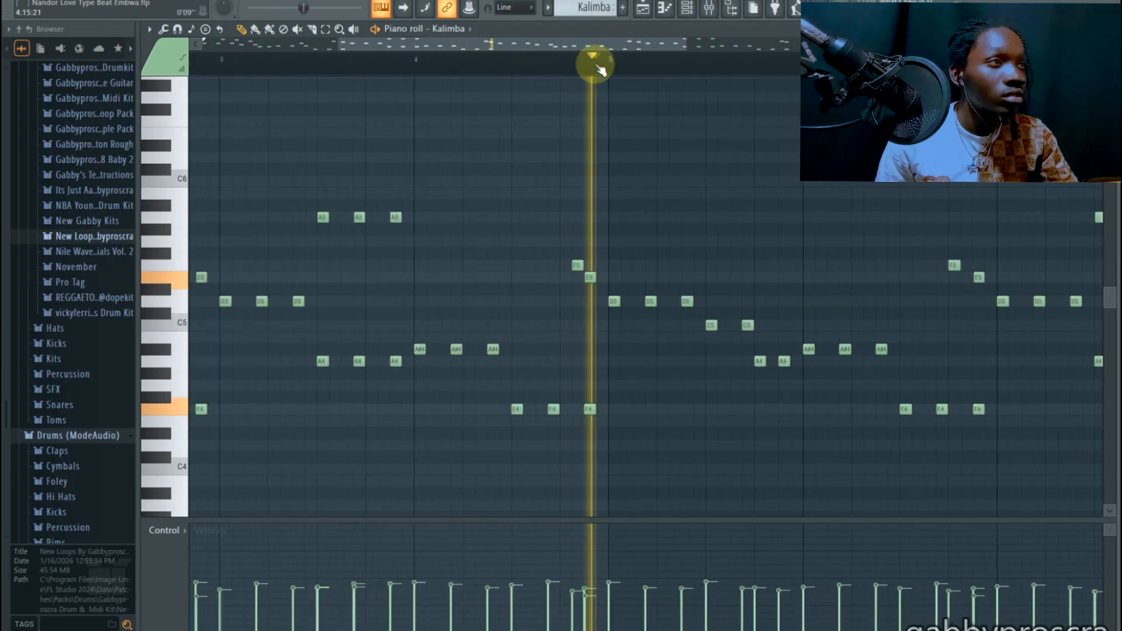
scroll(601, 70, "up", 3)
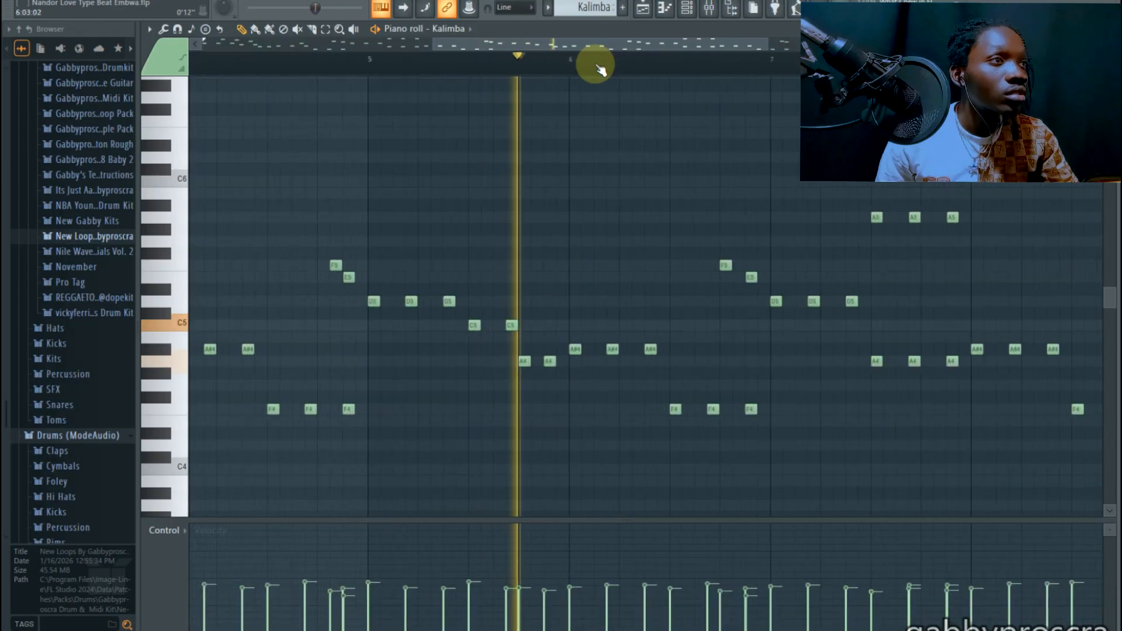
scroll(600, 71, "down", 3)
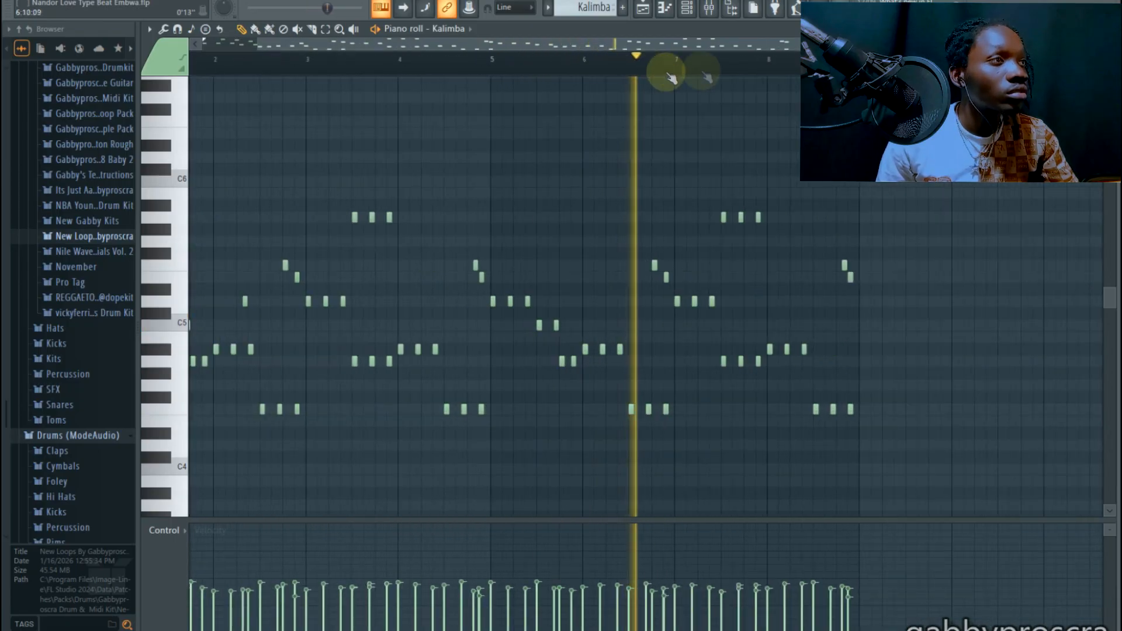
scroll(600, 70, "up", 4)
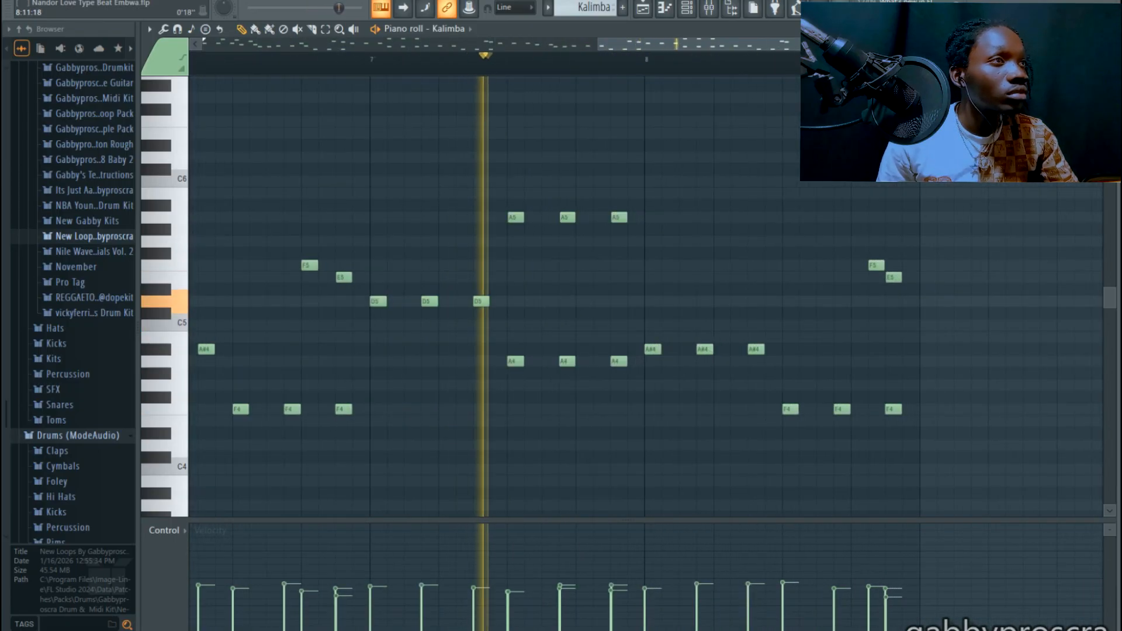
scroll(600, 70, "down", 4)
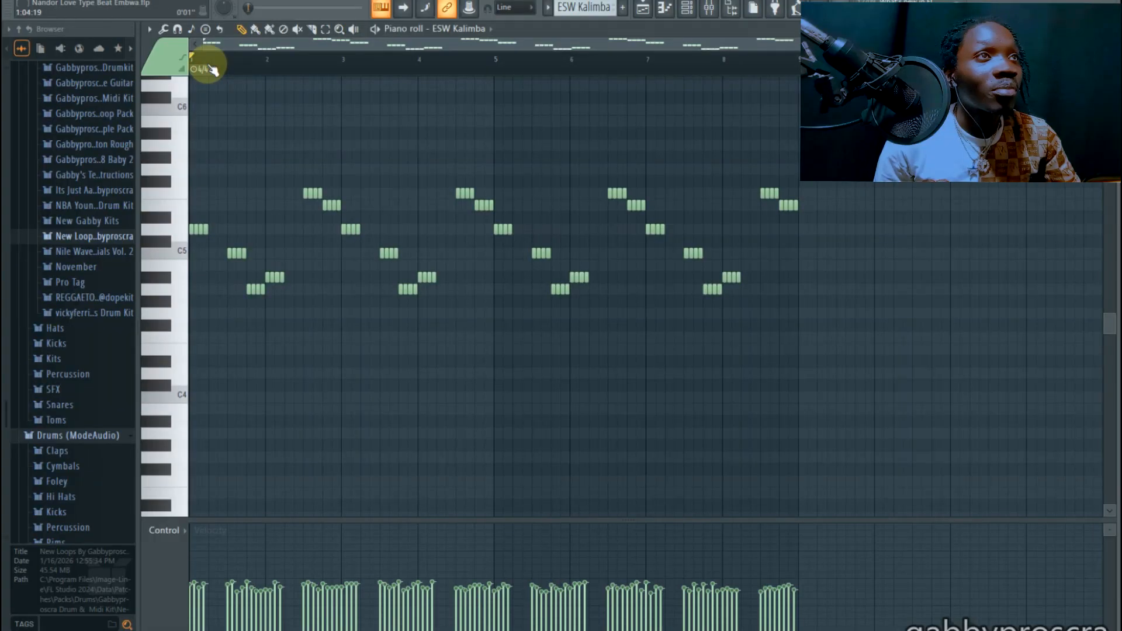
Play the ESW Kalimba pattern from the start and examine its repeated notes across the piano roll.
scroll(212, 66, "up", 3)
left_click_drag(319, 47, 124, 47)
key("space")
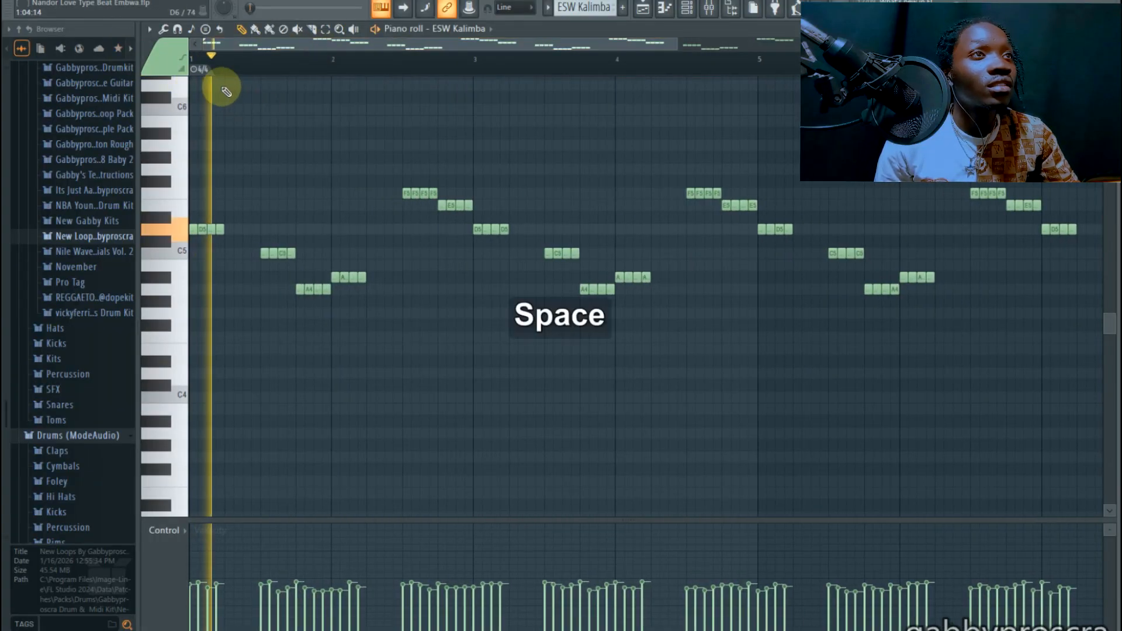
scroll(200, 70, "up", 2)
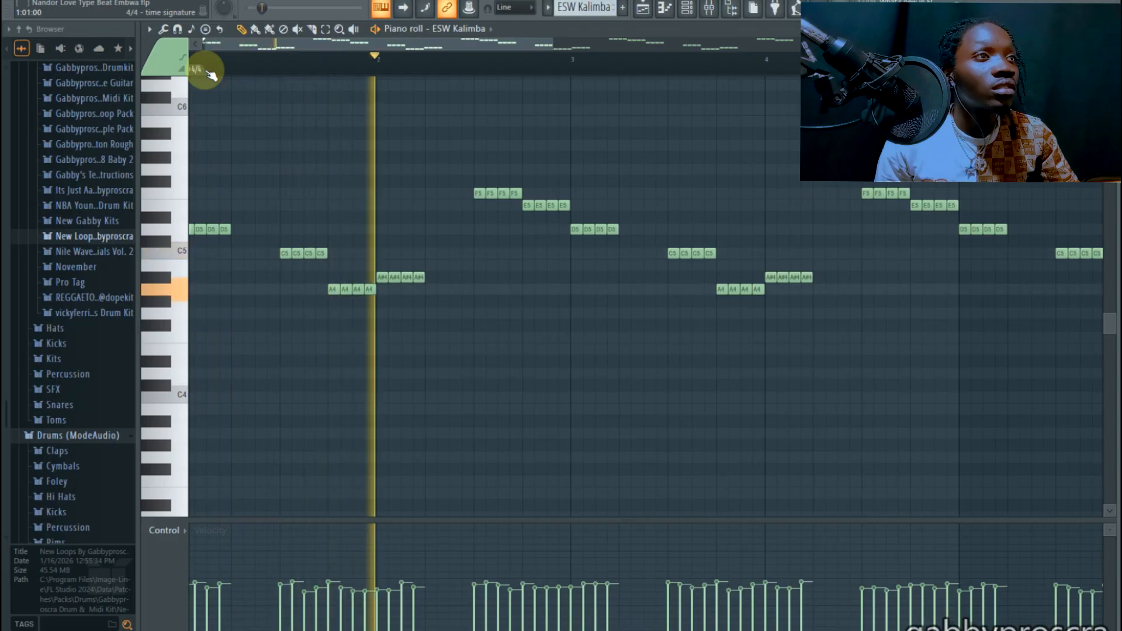
scroll(211, 74, "up", 1)
scroll(211, 74, "down", 2)
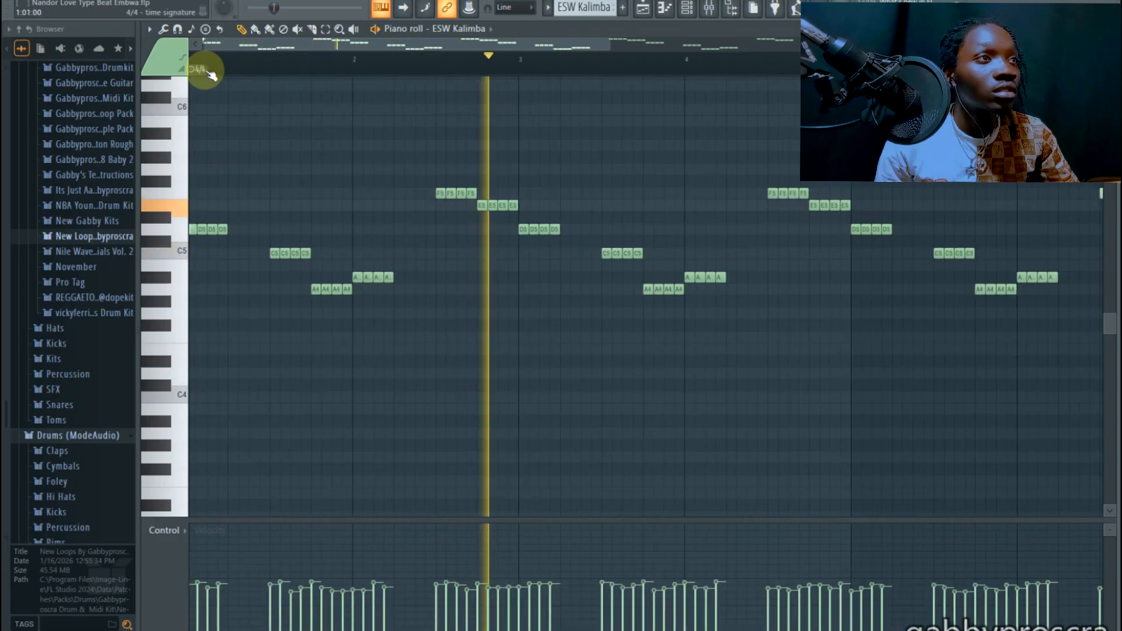
scroll(718, 53, "up", 1)
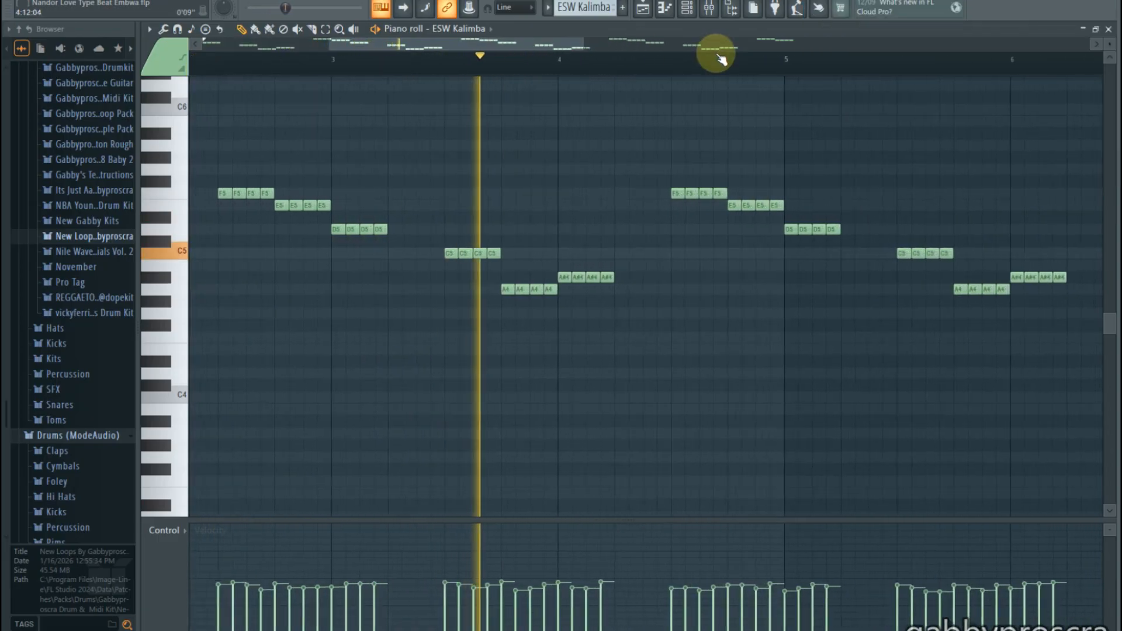
scroll(690, 57, "up", 1)
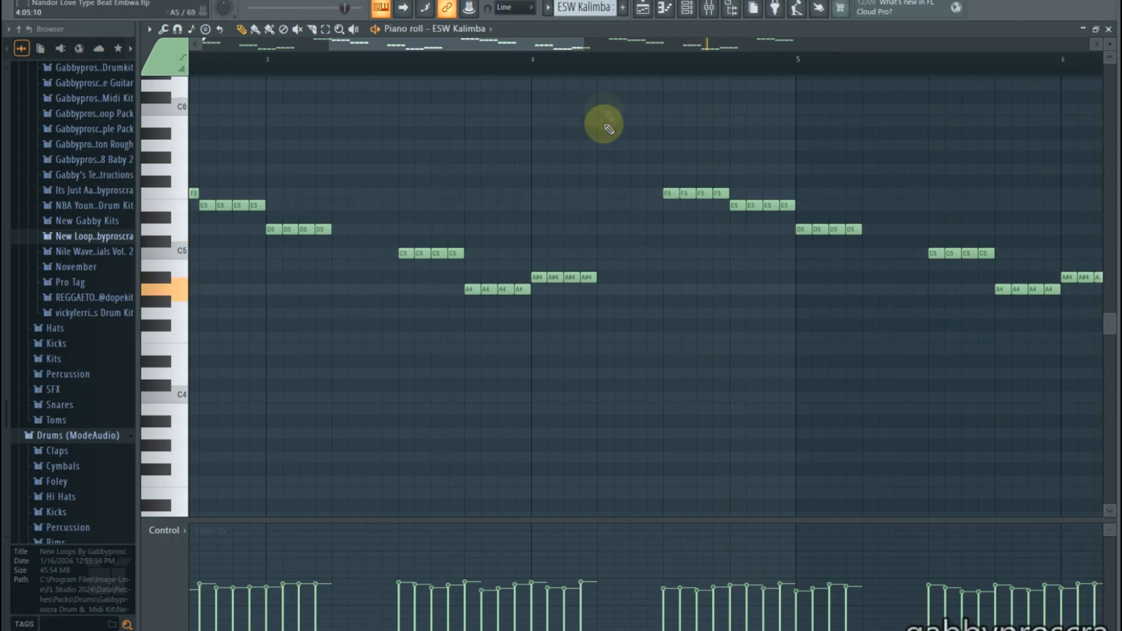
scroll(671, 73, "down", 3)
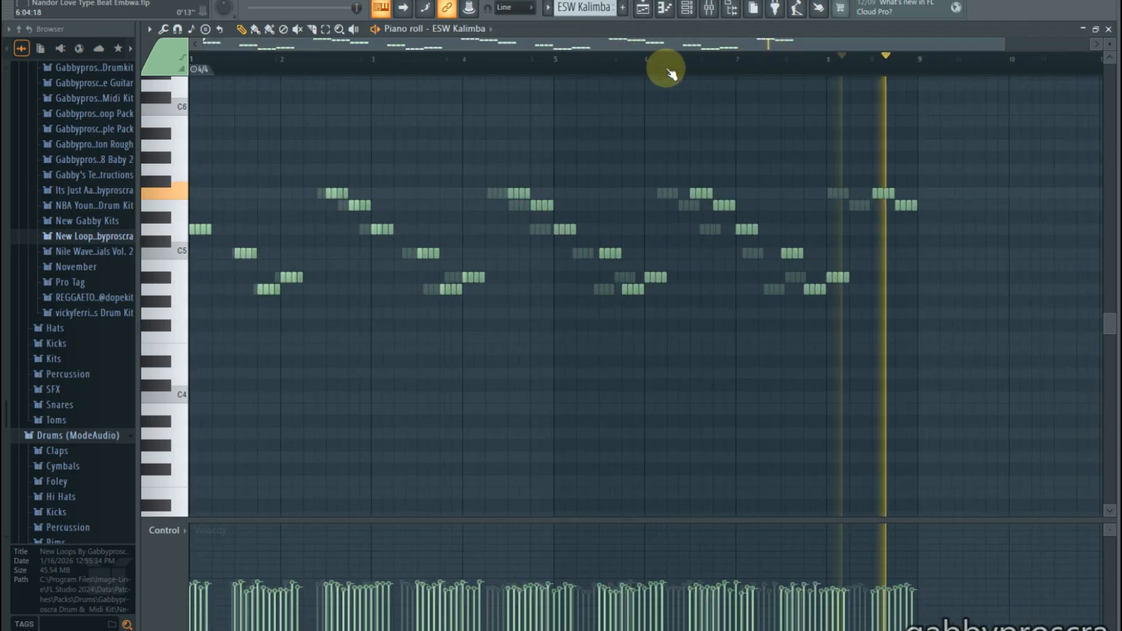
Play the Seq or die pattern and follow its notes closely from the first bar to the last.
key("space")
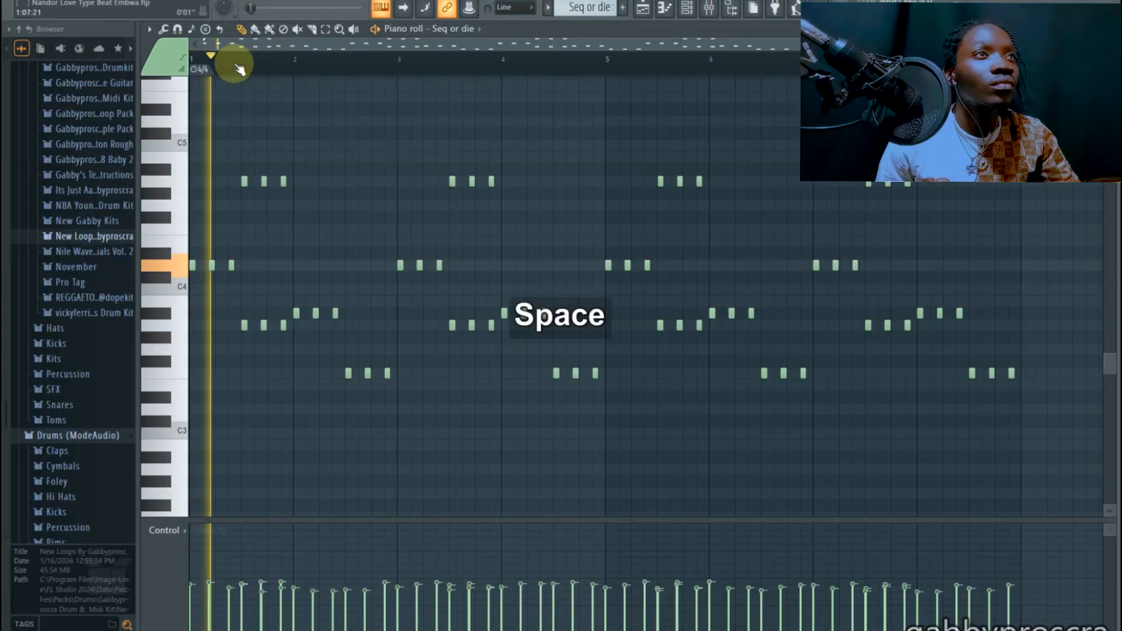
scroll(240, 69, "up", 2)
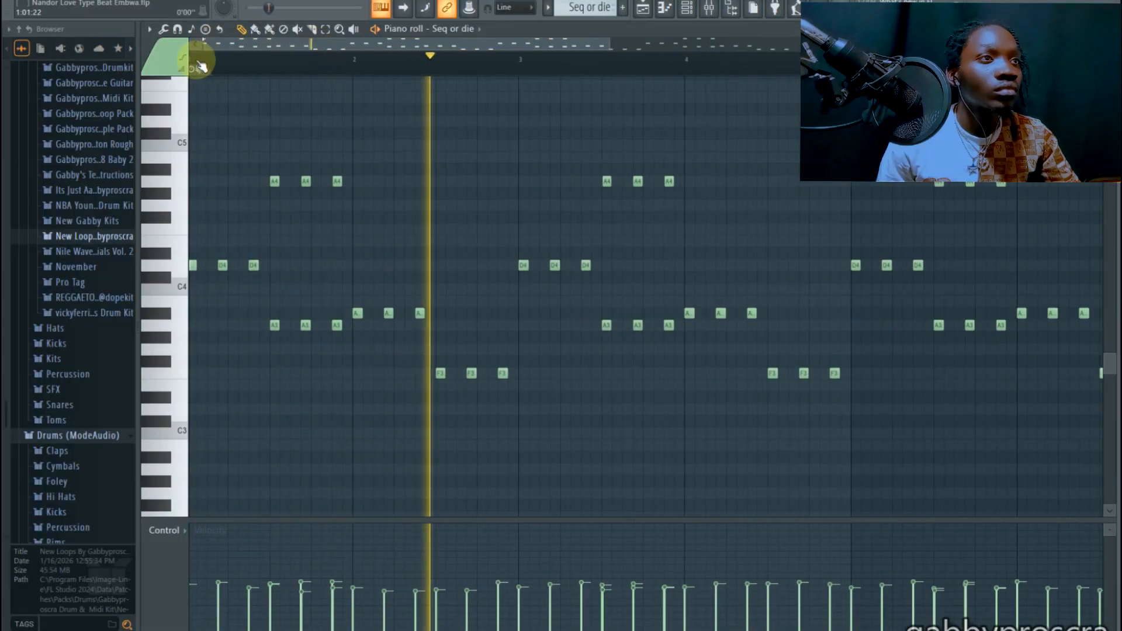
scroll(199, 67, "down", 2)
scroll(200, 65, "up", 3)
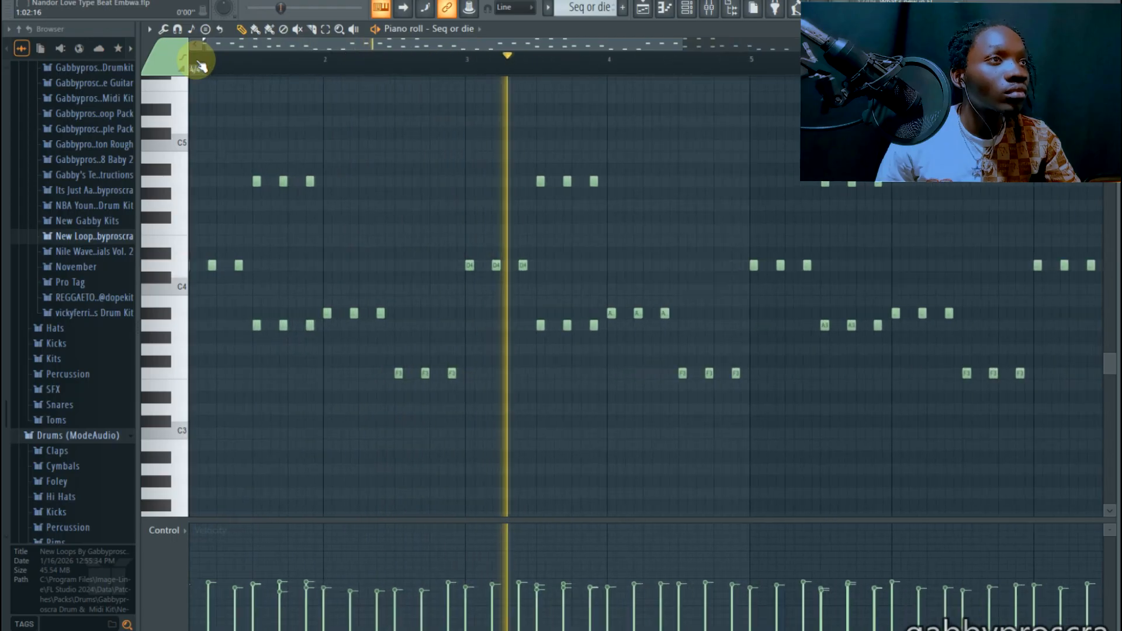
scroll(200, 66, "down", 3)
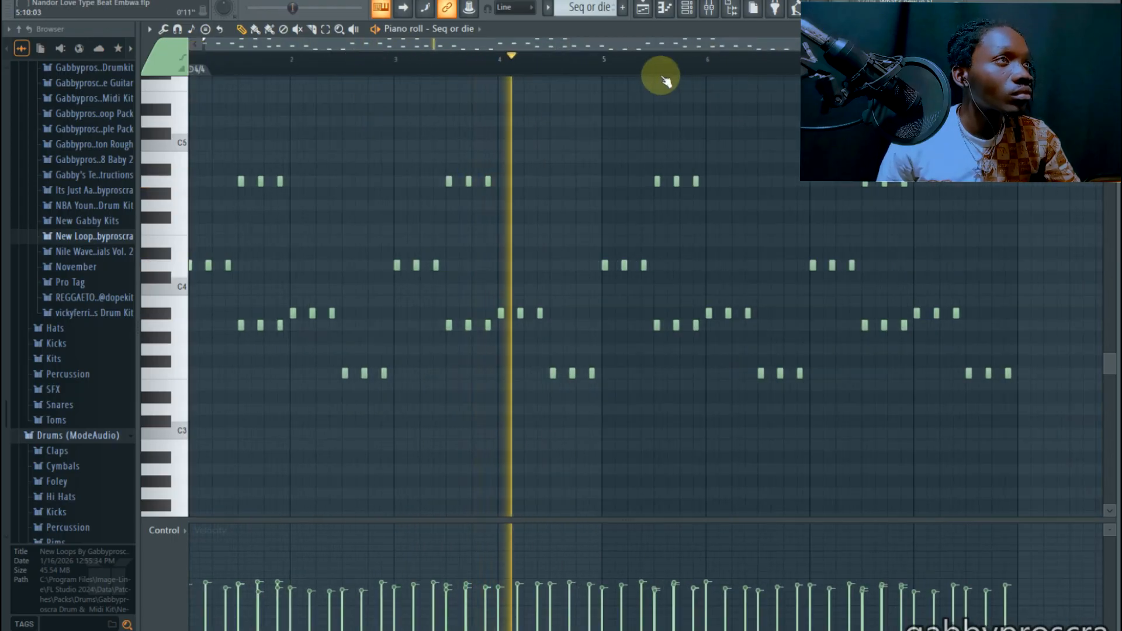
scroll(661, 72, "up", 4)
scroll(662, 73, "down", 4)
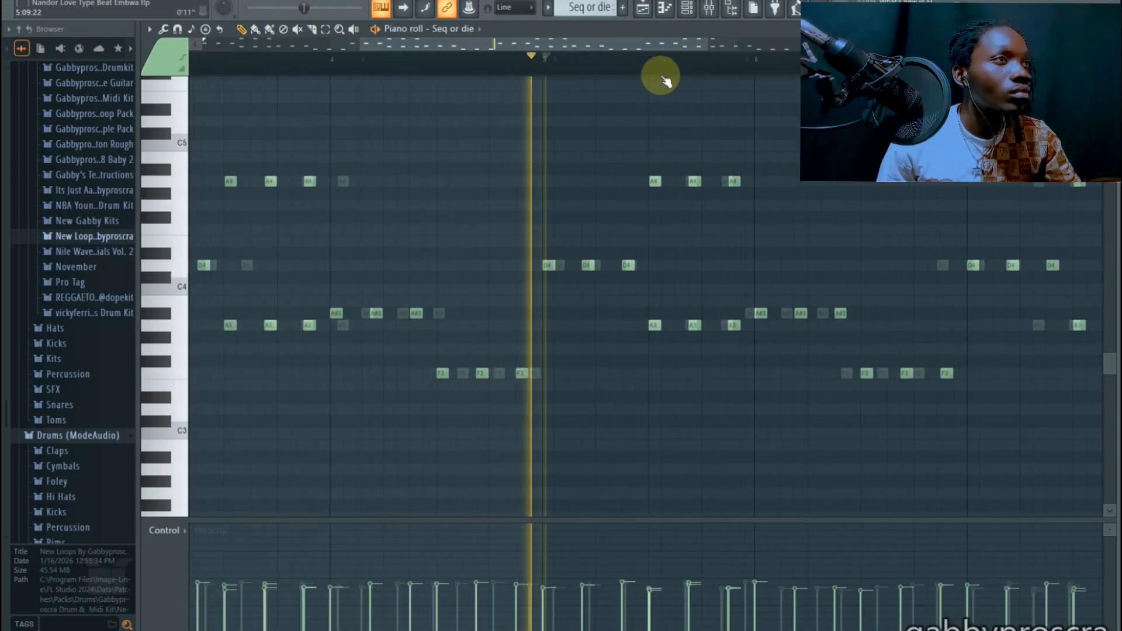
scroll(689, 74, "up", 3)
scroll(689, 74, "up", 2)
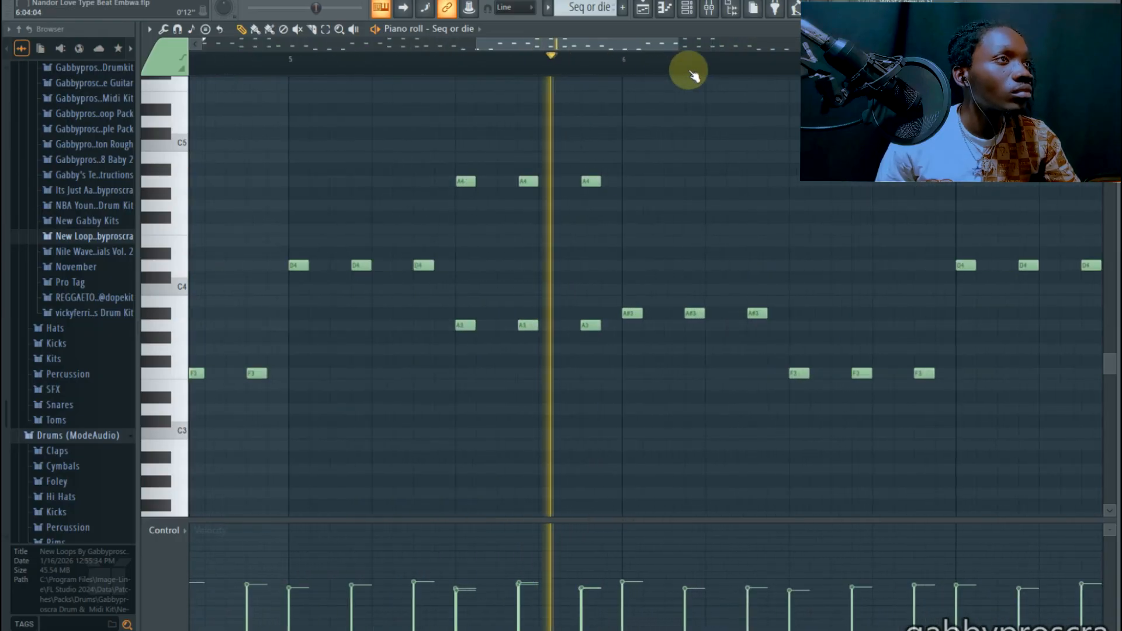
scroll(693, 74, "down", 5)
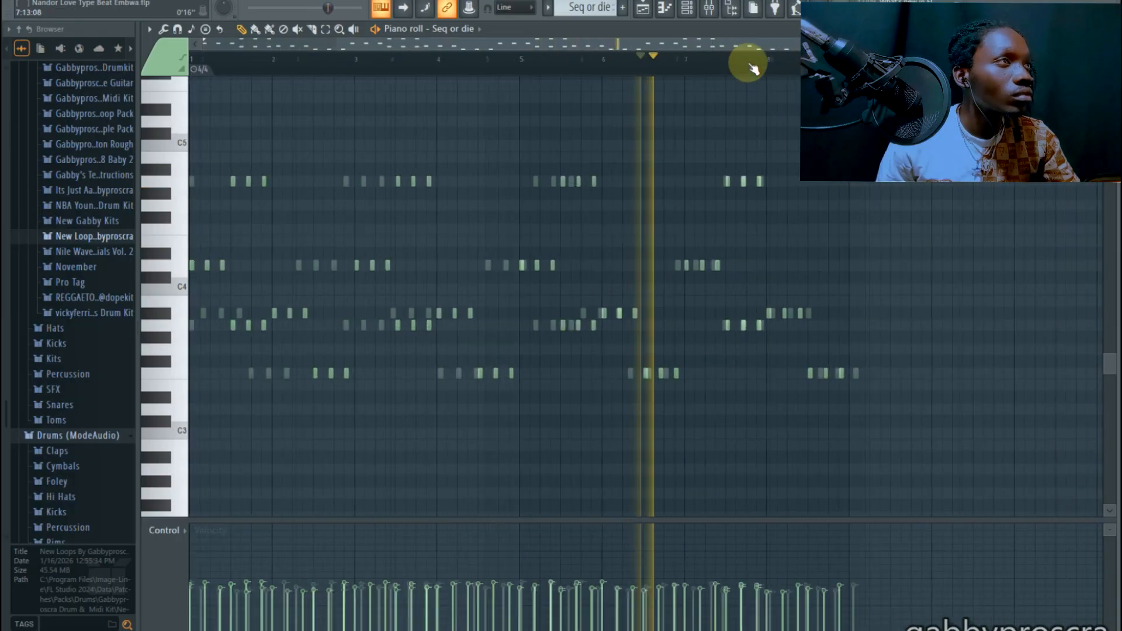
scroll(747, 64, "up", 5)
scroll(752, 68, "down", 5)
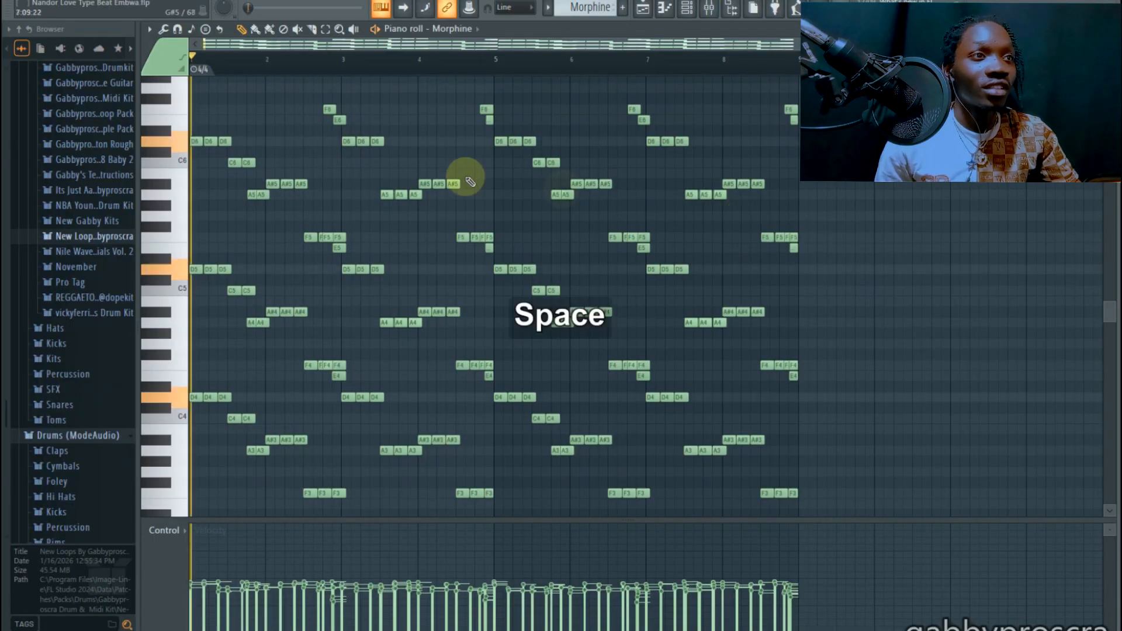
Examine the layered Morphine notes during playback of all eight bars, and close the piano roll.
scroll(224, 63, "up", 2)
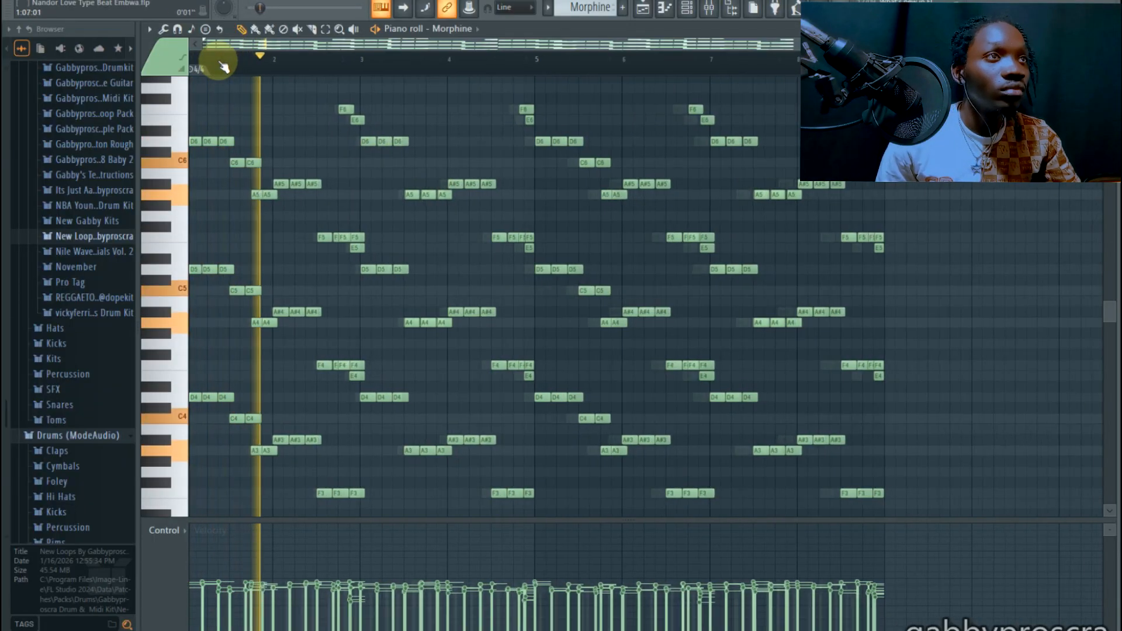
scroll(224, 67, "up", 2)
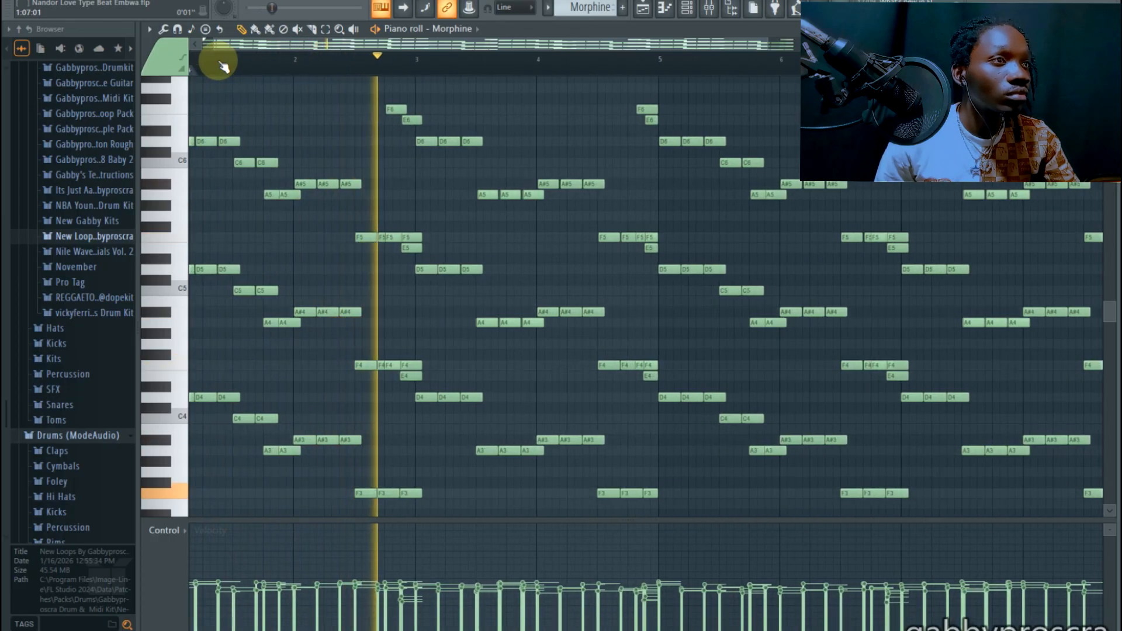
scroll(224, 66, "down", 1)
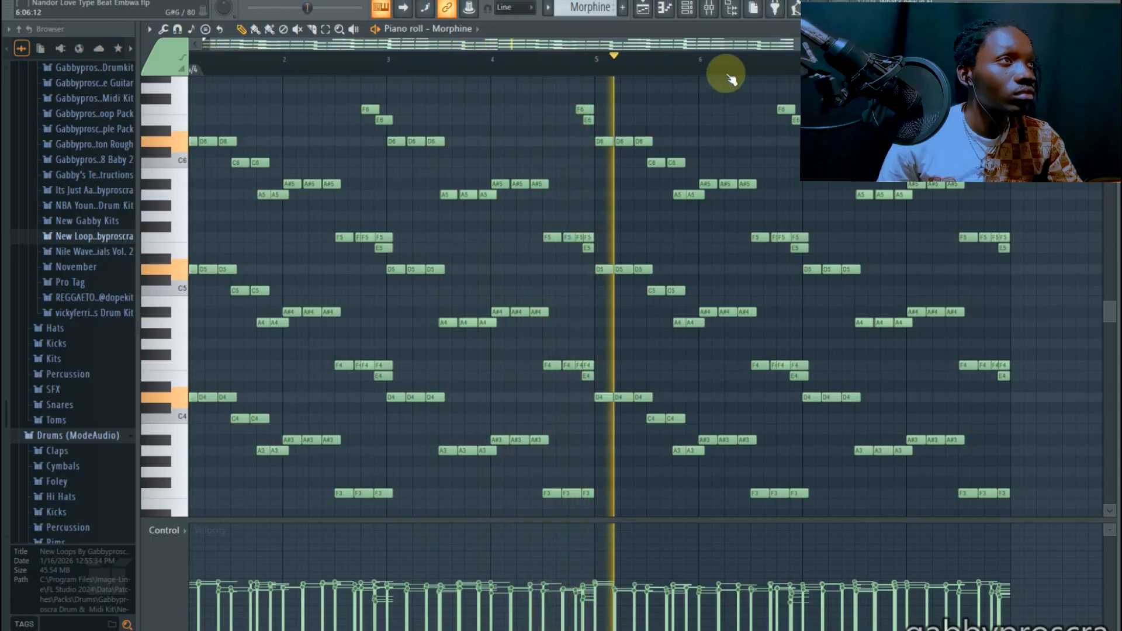
scroll(732, 77, "down", 1)
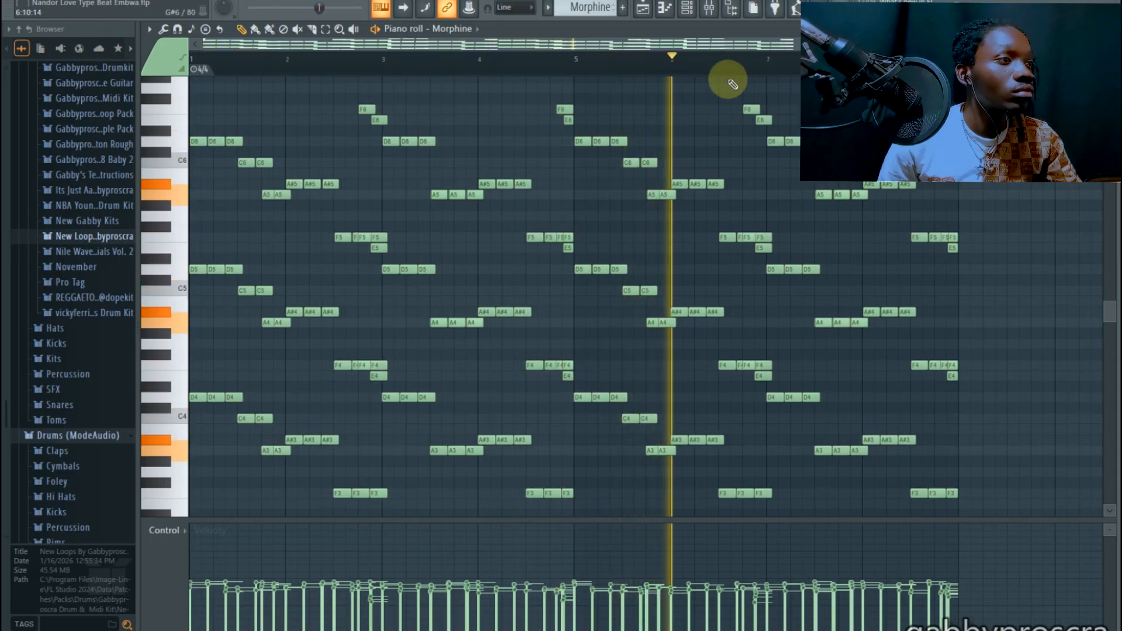
left_click(716, 630)
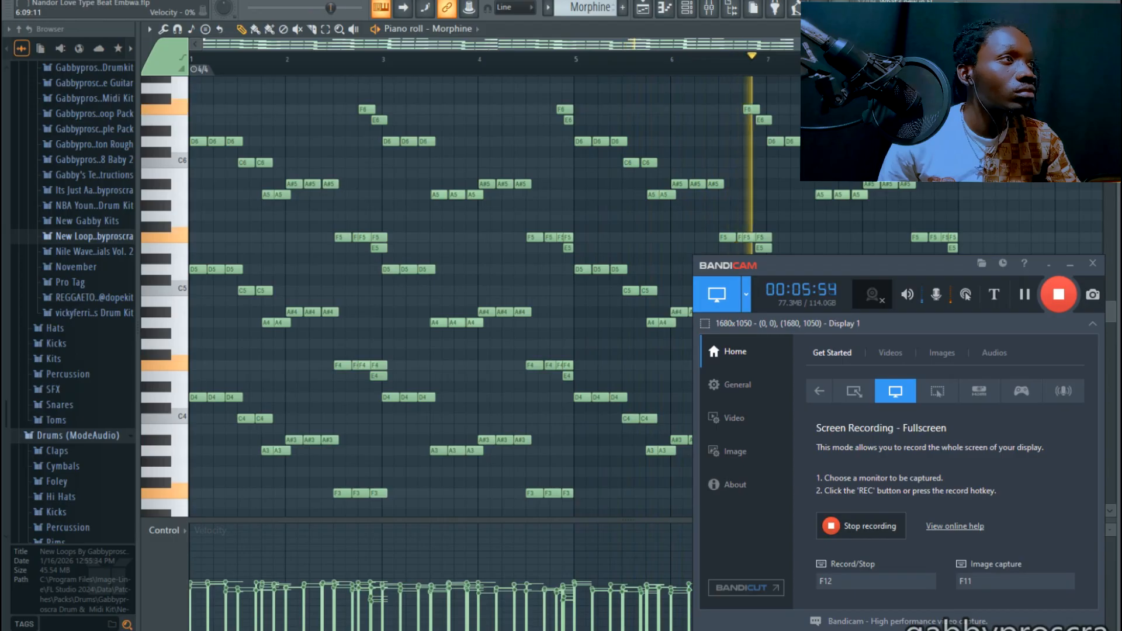
left_click(715, 630)
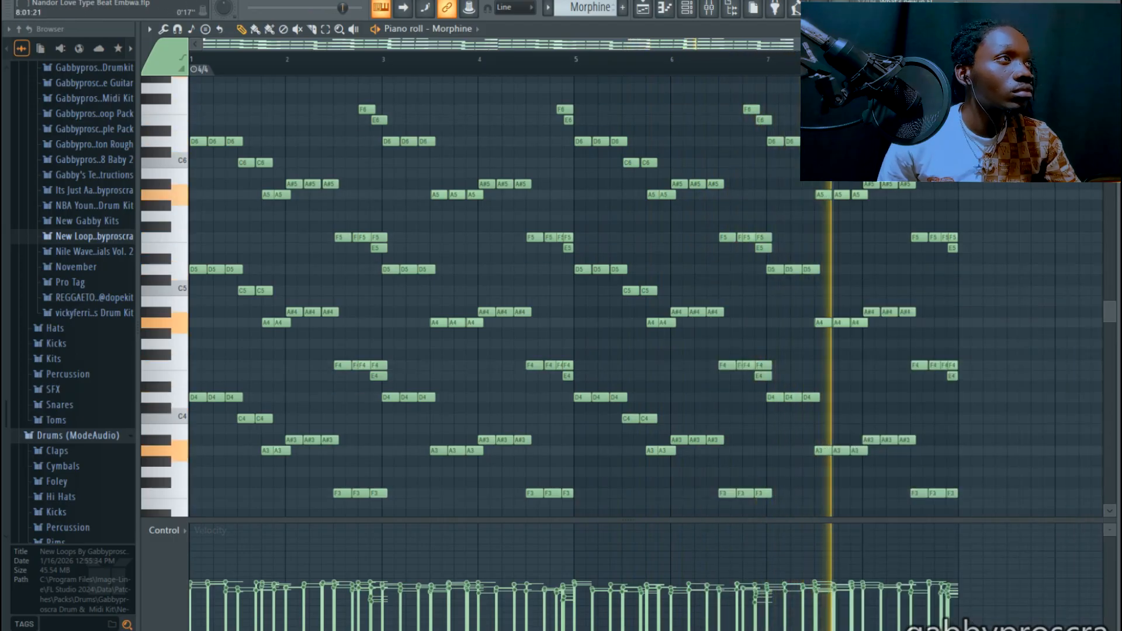
scroll(645, 296, "down", 1)
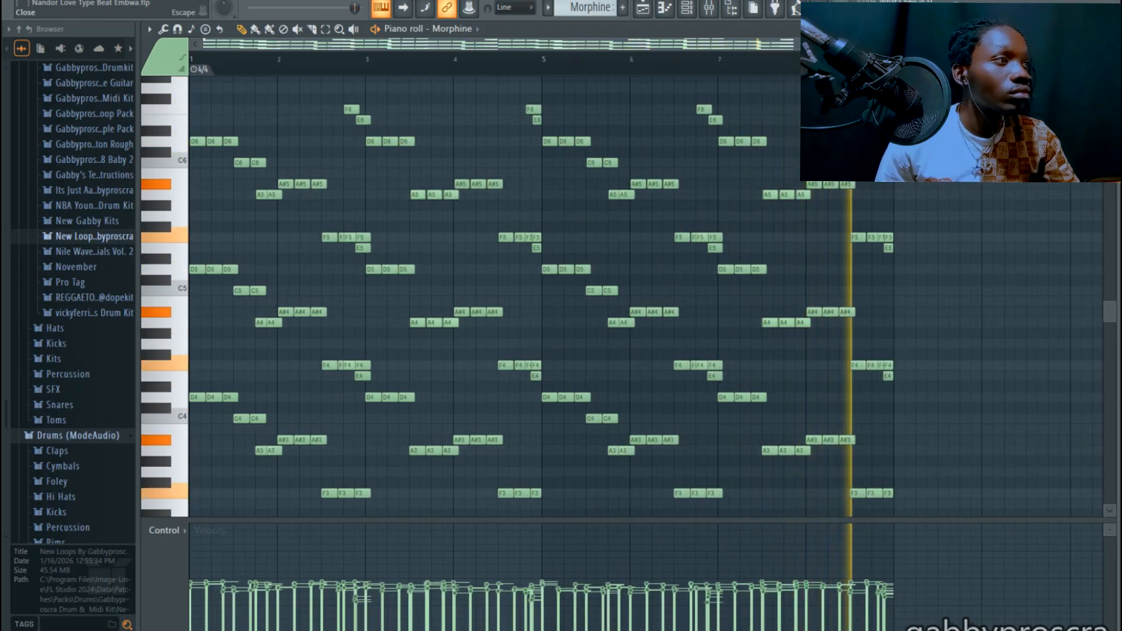
key("Escape")
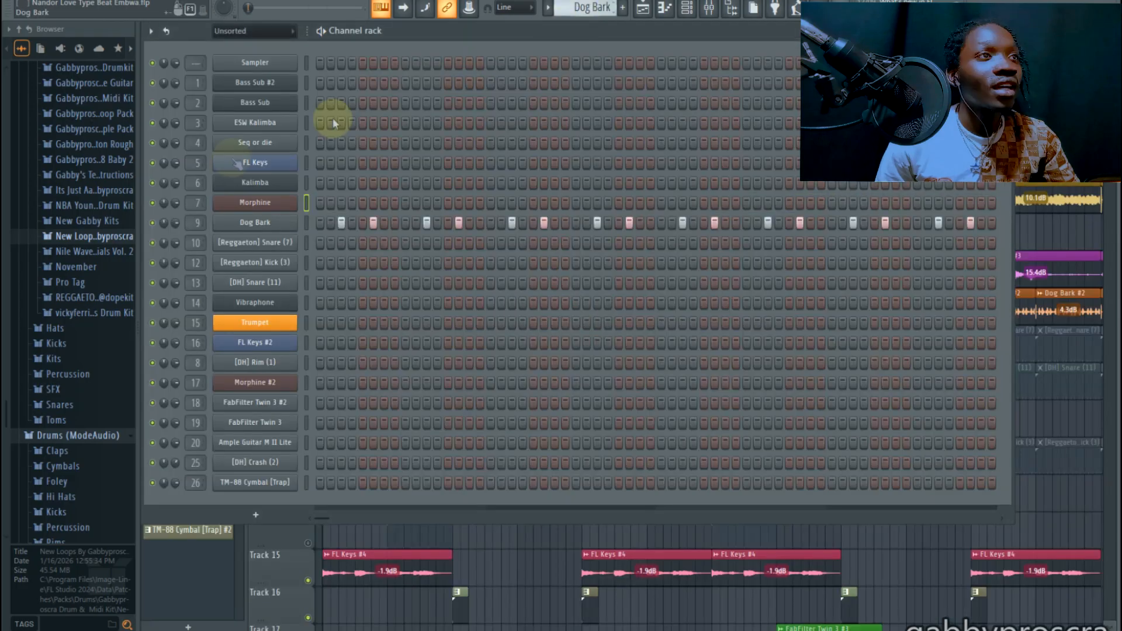
Open the Dog Bark channel's sampler settings to examine its sample, and close them again.
left_click(273, 226)
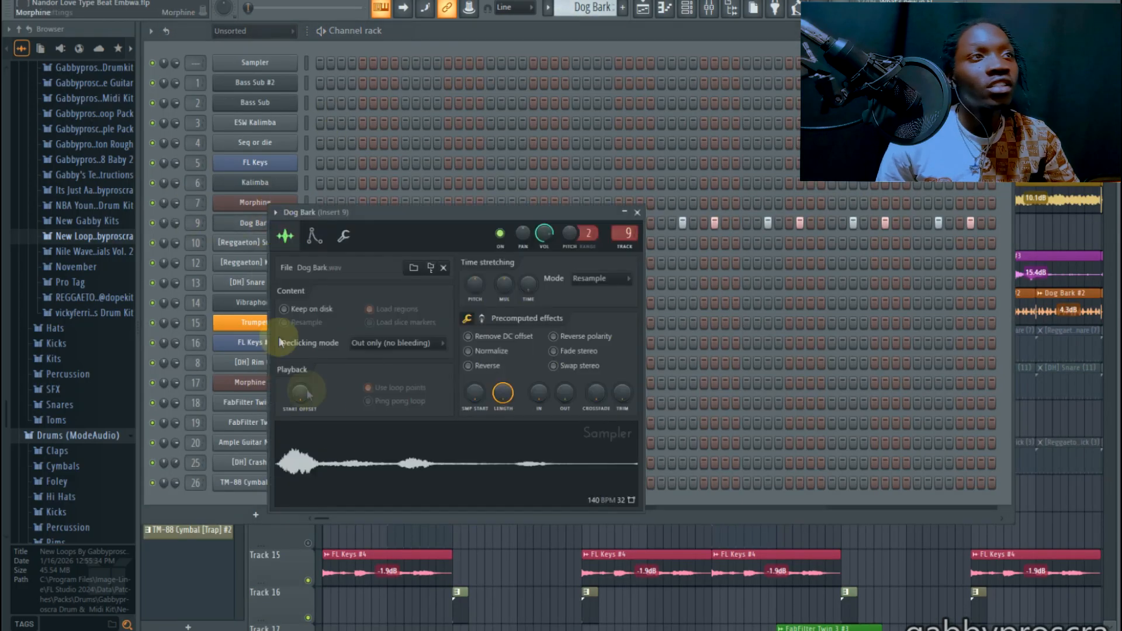
left_click(638, 212)
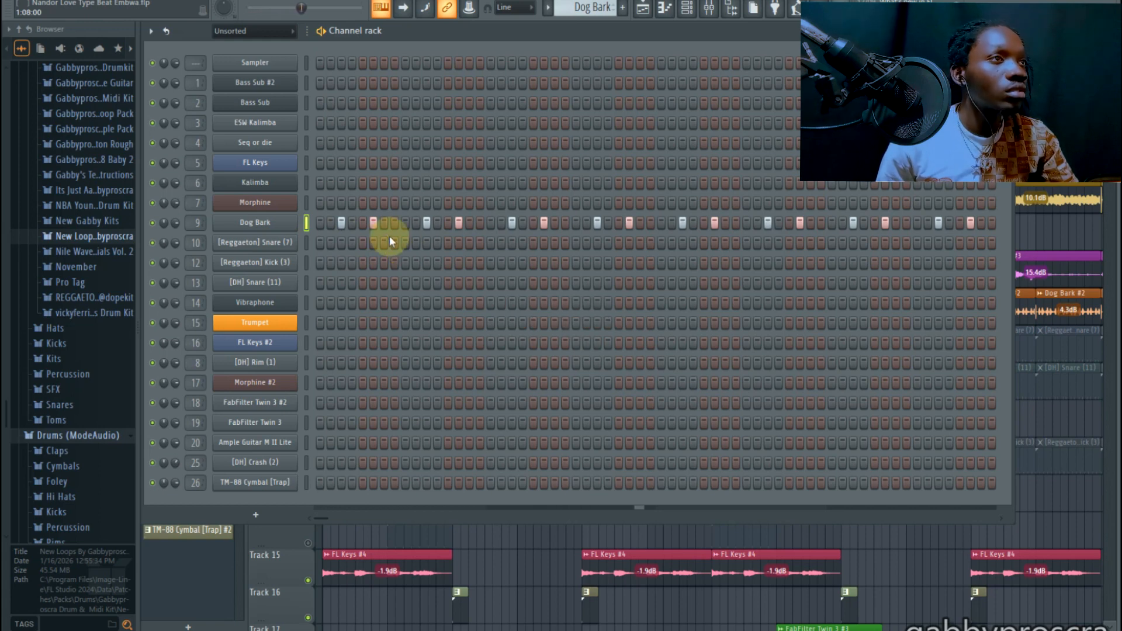
Stop the Dog Bark playback, and play the Bass Sub pattern while following its notes across all eight bars in the piano roll.
key("space")
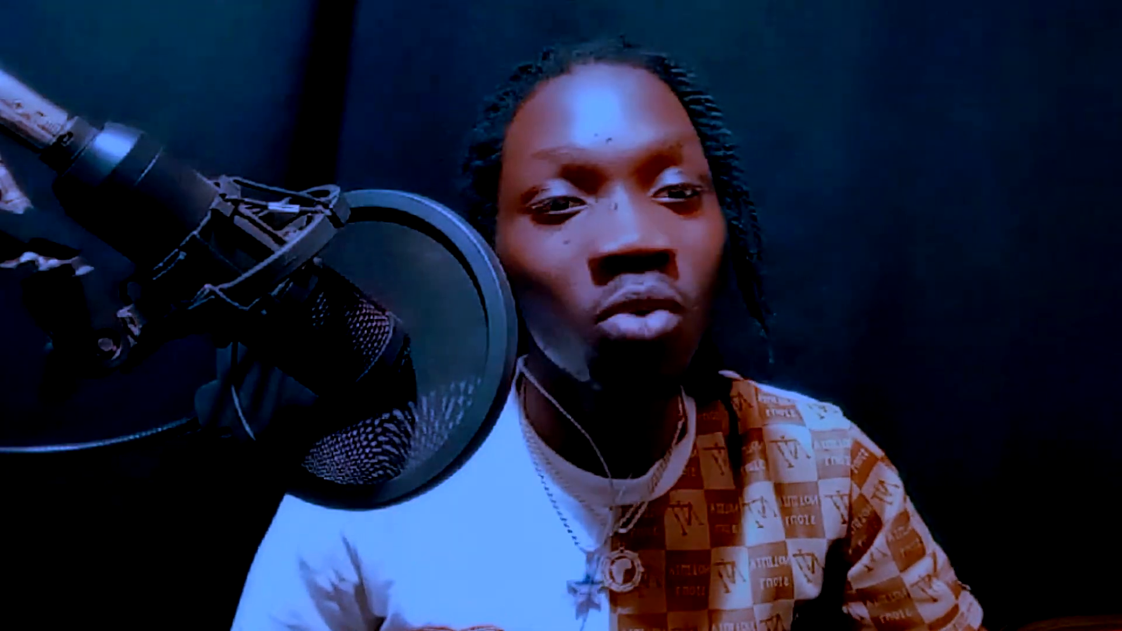
key("space")
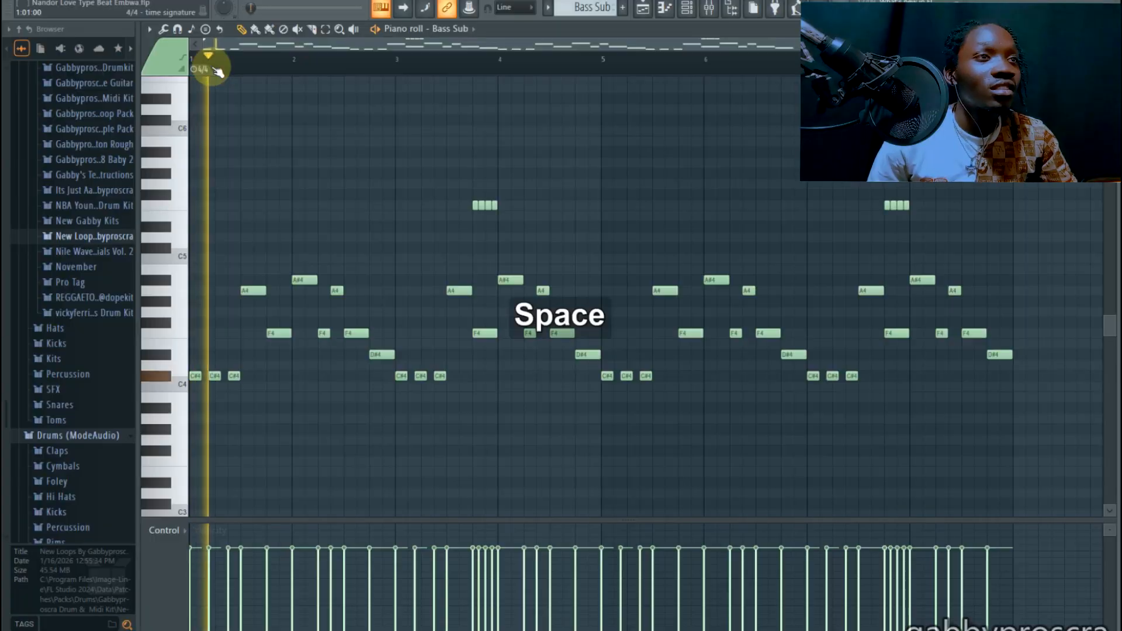
scroll(217, 71, "up", 2)
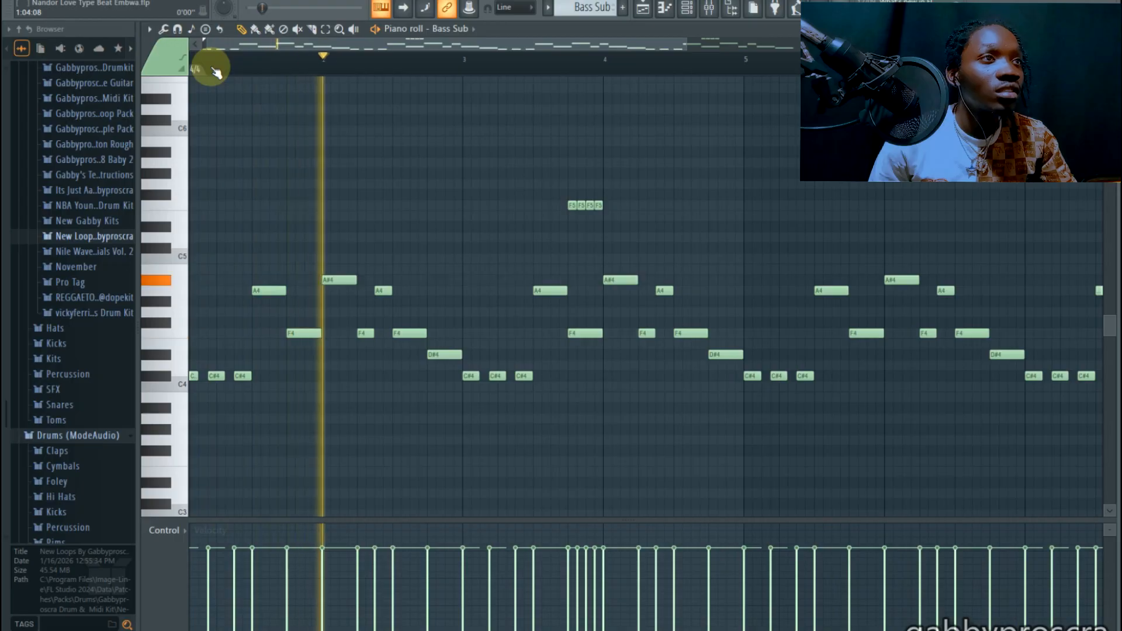
scroll(216, 72, "down", 2)
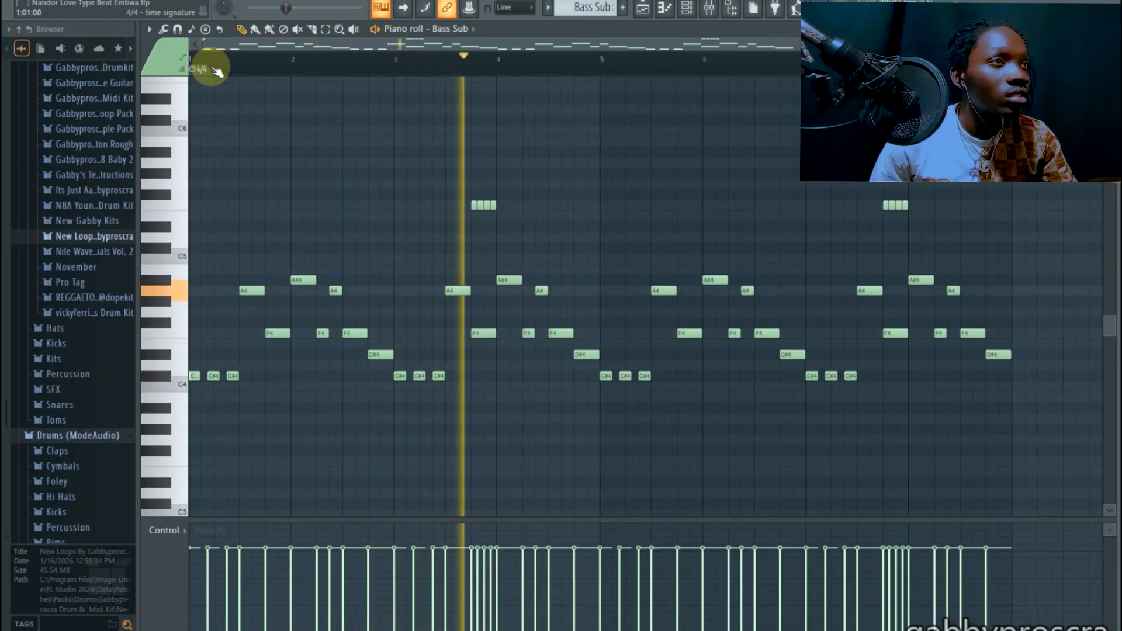
scroll(217, 72, "up", 1)
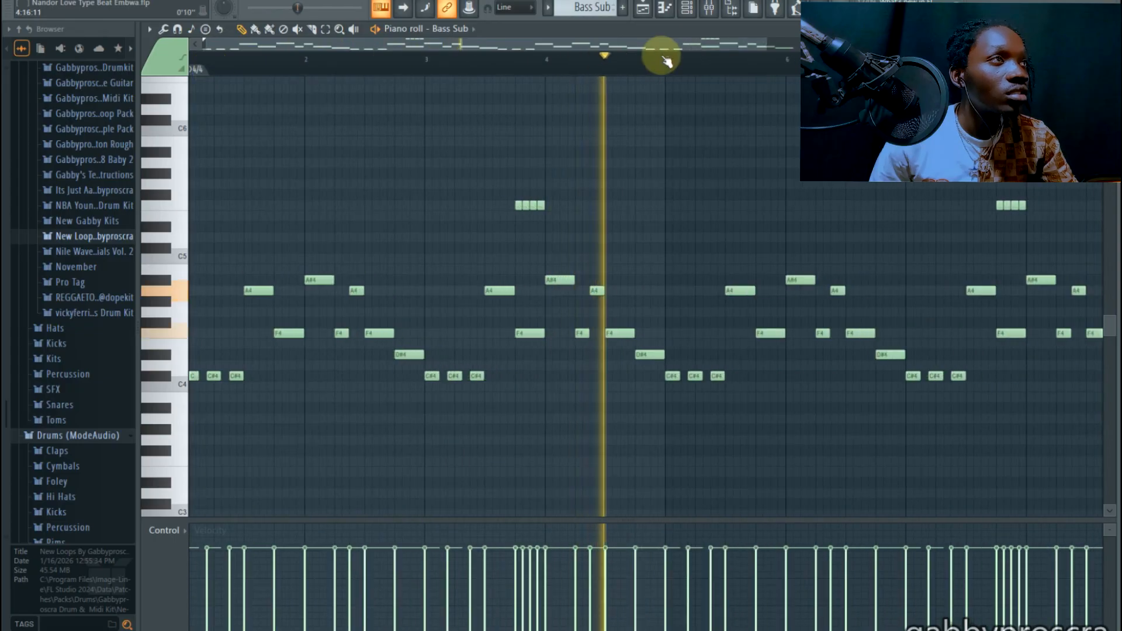
scroll(663, 57, "up", 3)
scroll(663, 57, "down", 4)
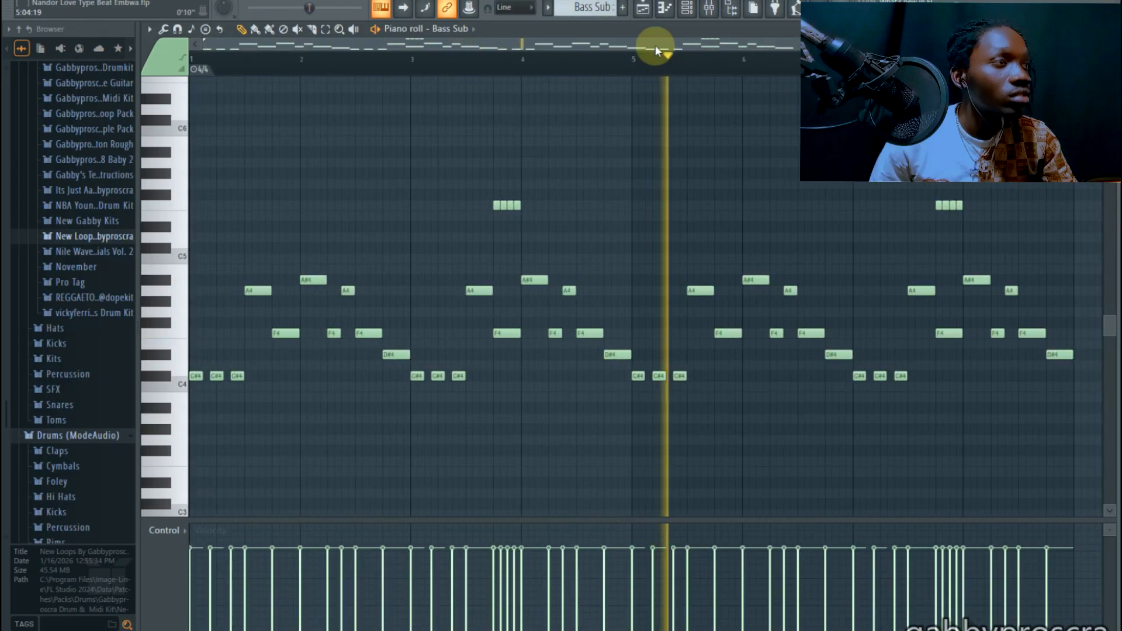
scroll(654, 47, "up", 3)
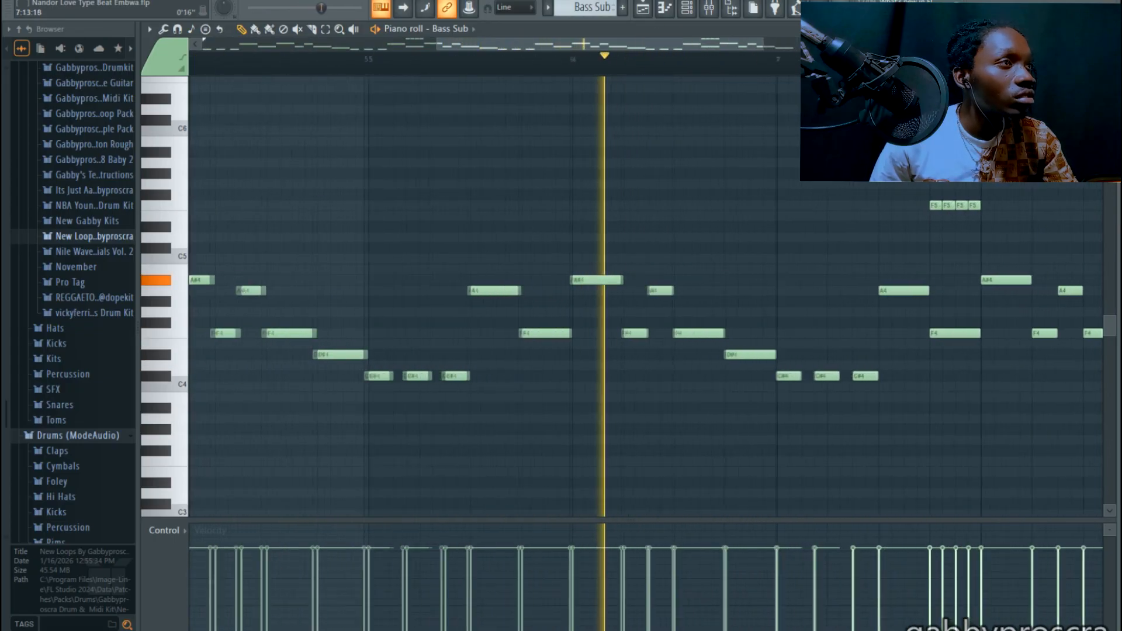
scroll(935, 57, "down", 3)
scroll(936, 57, "up", 4)
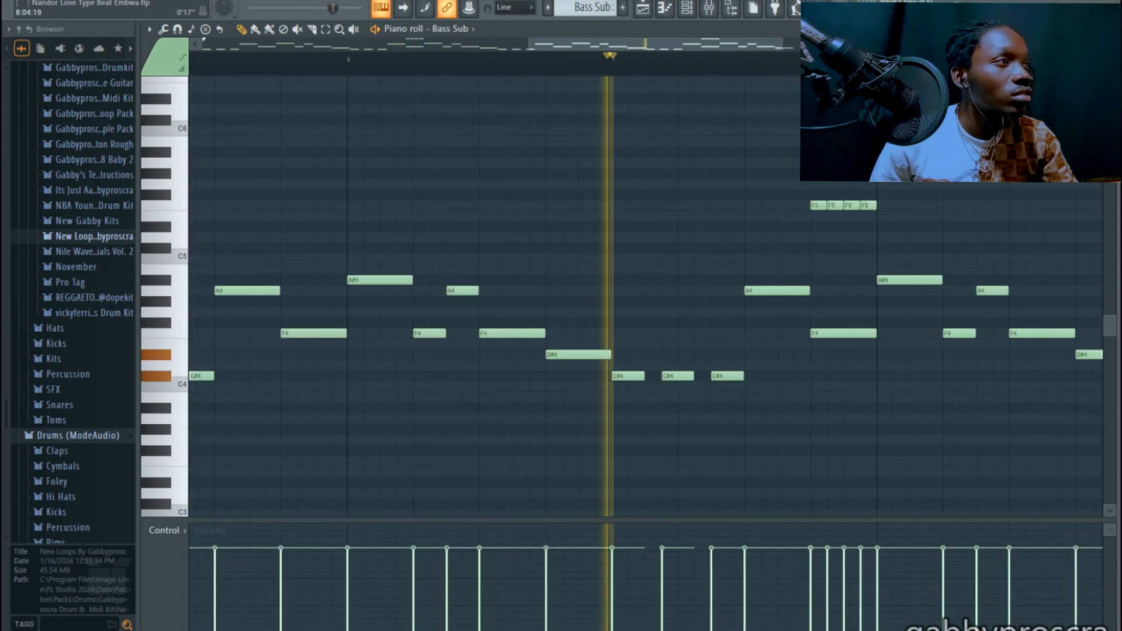
scroll(935, 57, "down", 4)
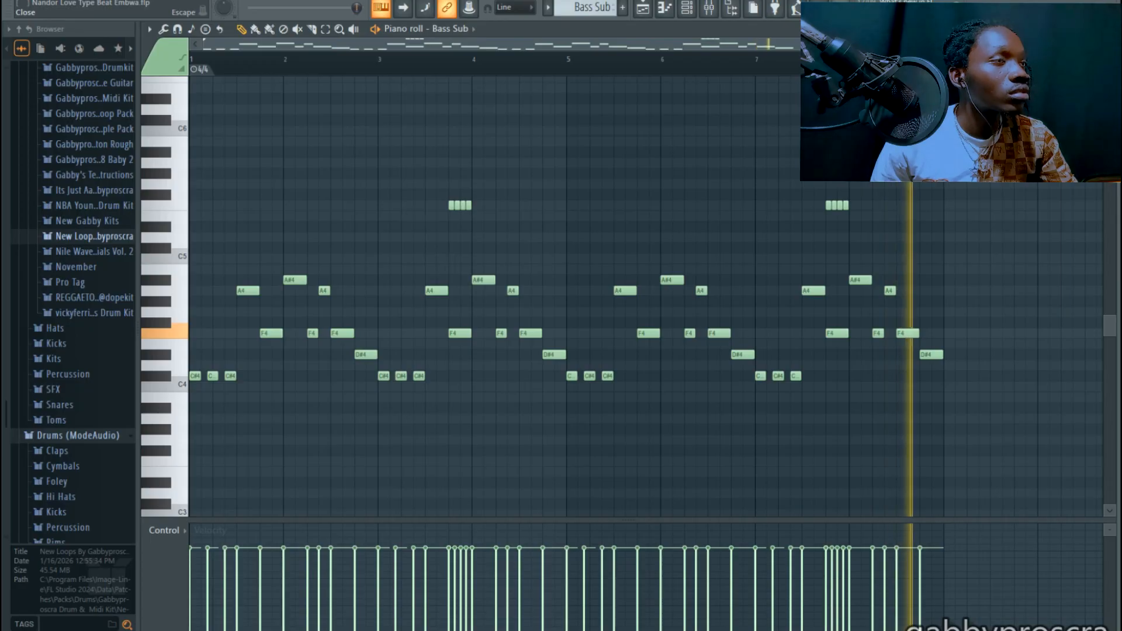
key("space")
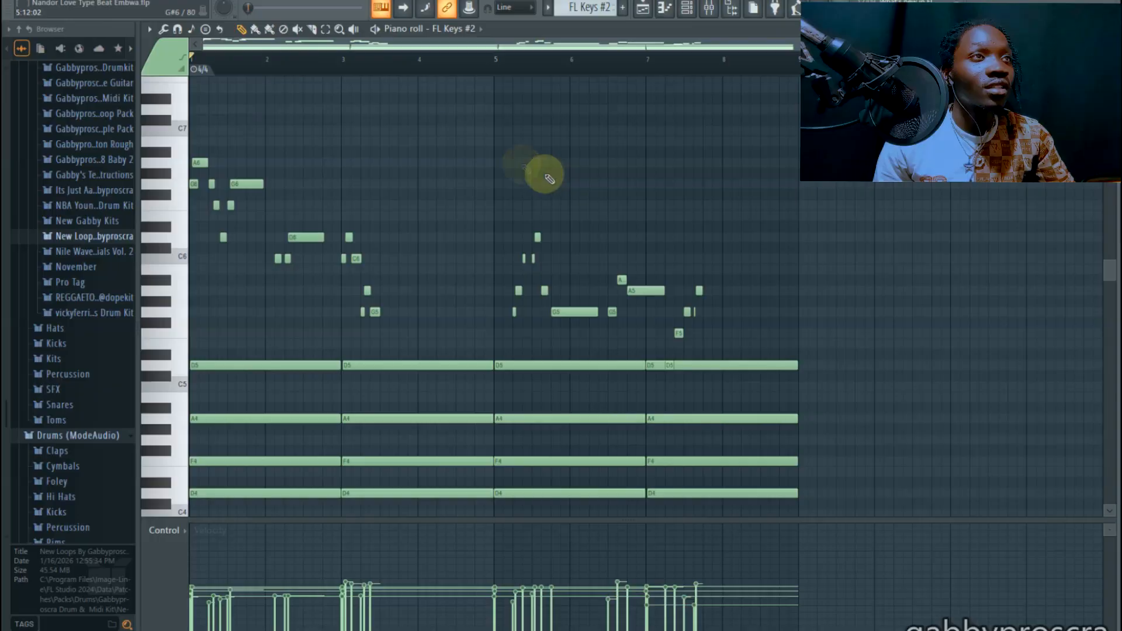
Play the FL Keys #2 pattern, examine its sustained chords and the melody above them, and close the piano roll.
key("space")
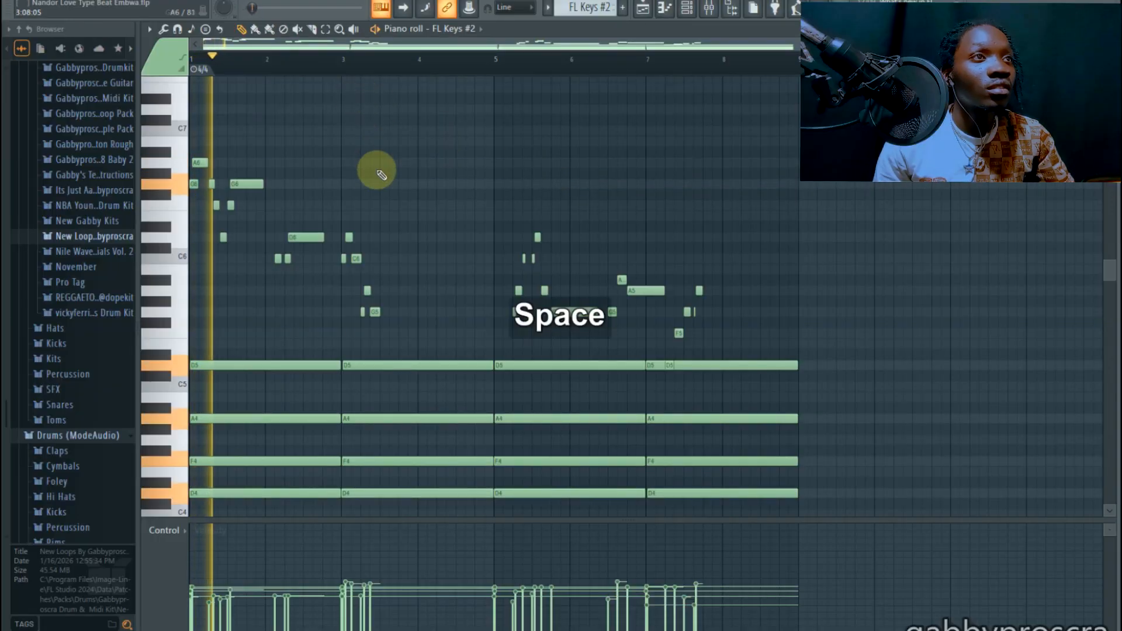
scroll(377, 171, "down", 1)
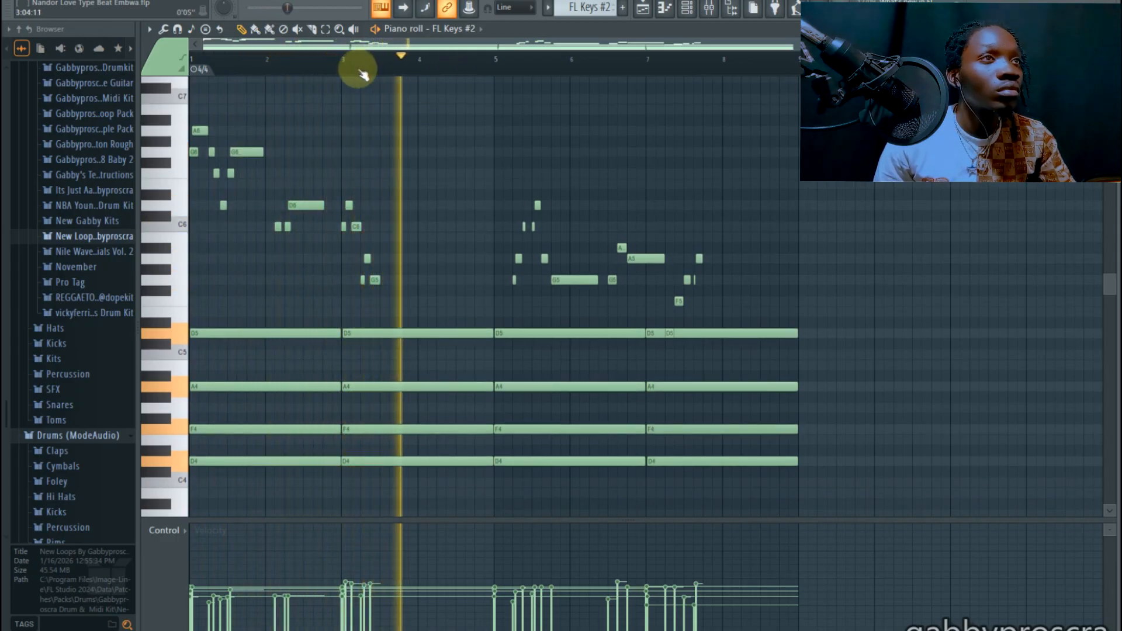
scroll(353, 69, "up", 4)
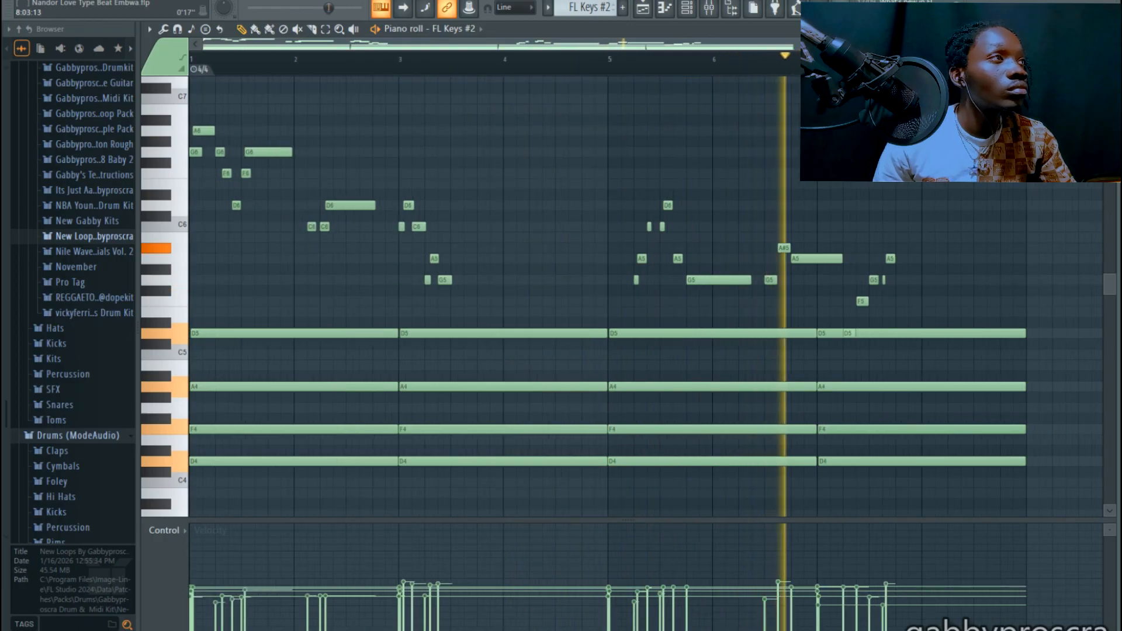
scroll(938, 298, "up", 2)
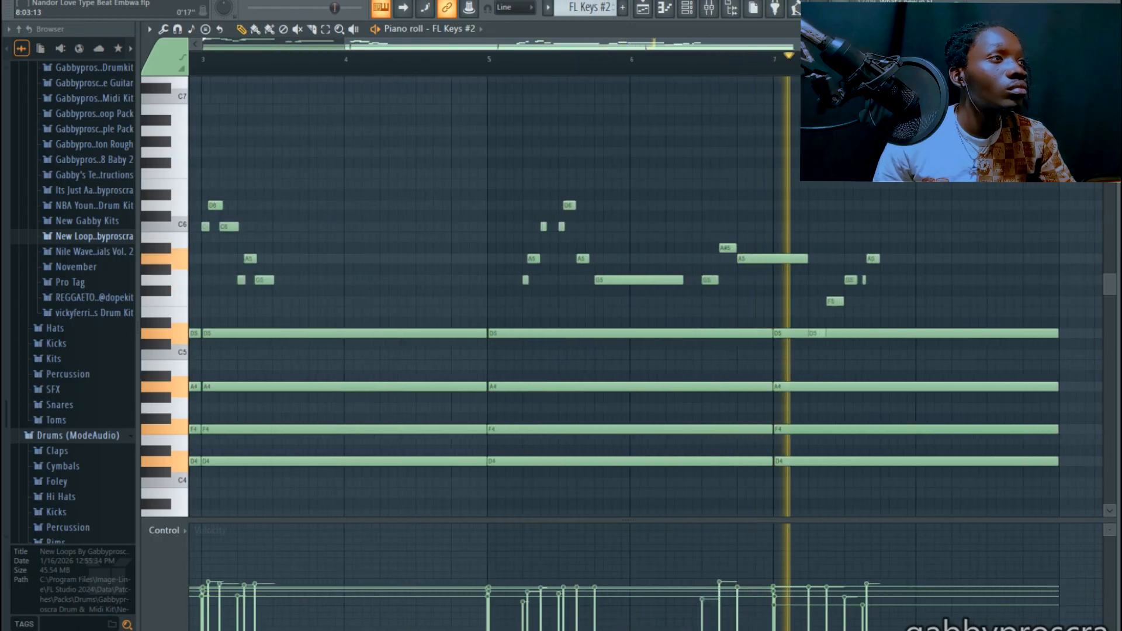
scroll(643, 292, "down", 2)
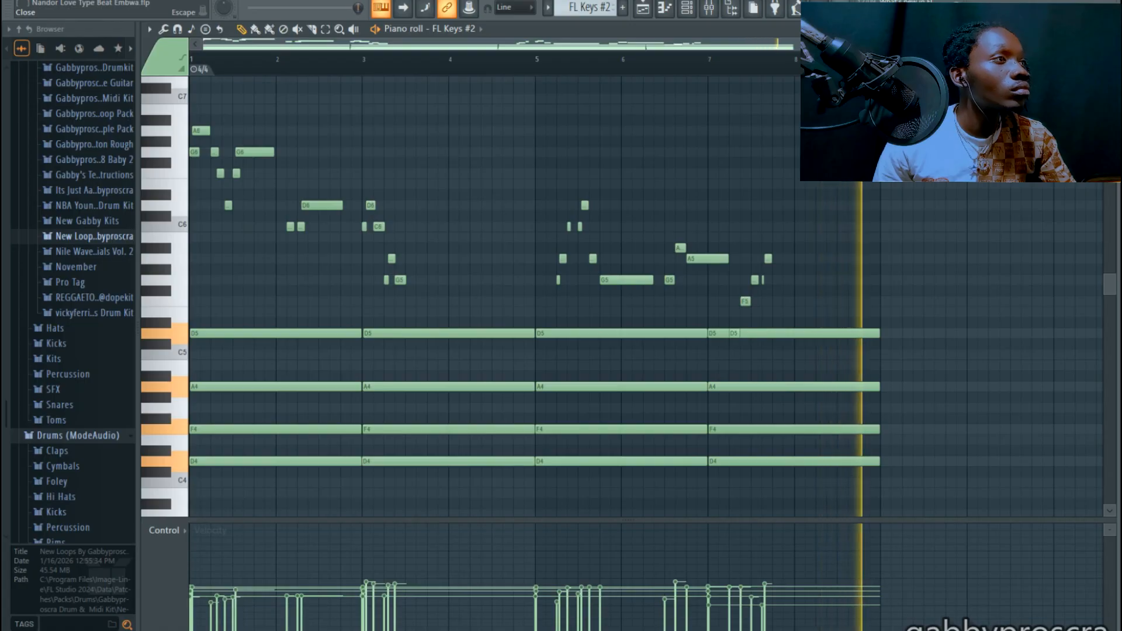
left_click(1109, 29)
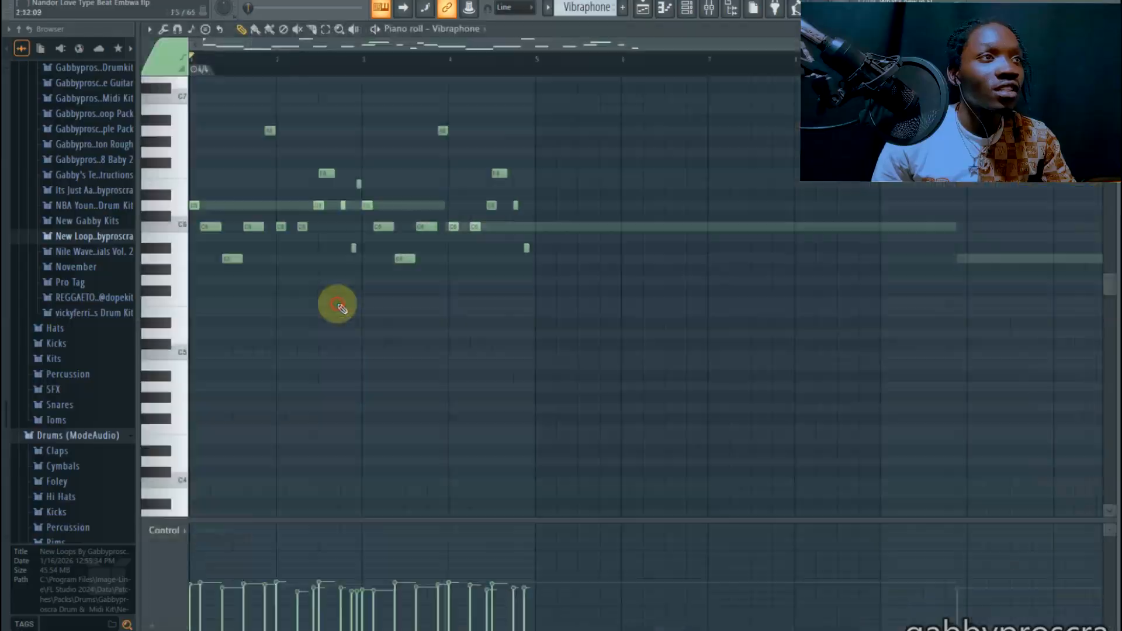
Play the Vibraphone pattern from the start, examine its notes up close, and close the piano roll.
key("space")
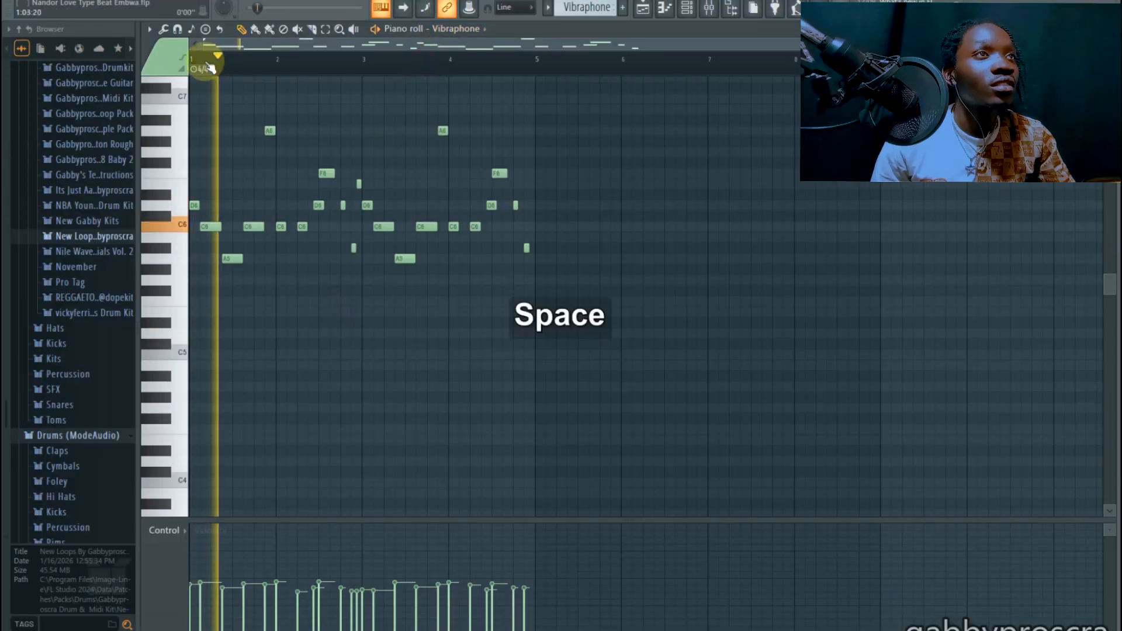
scroll(208, 64, "up", 2)
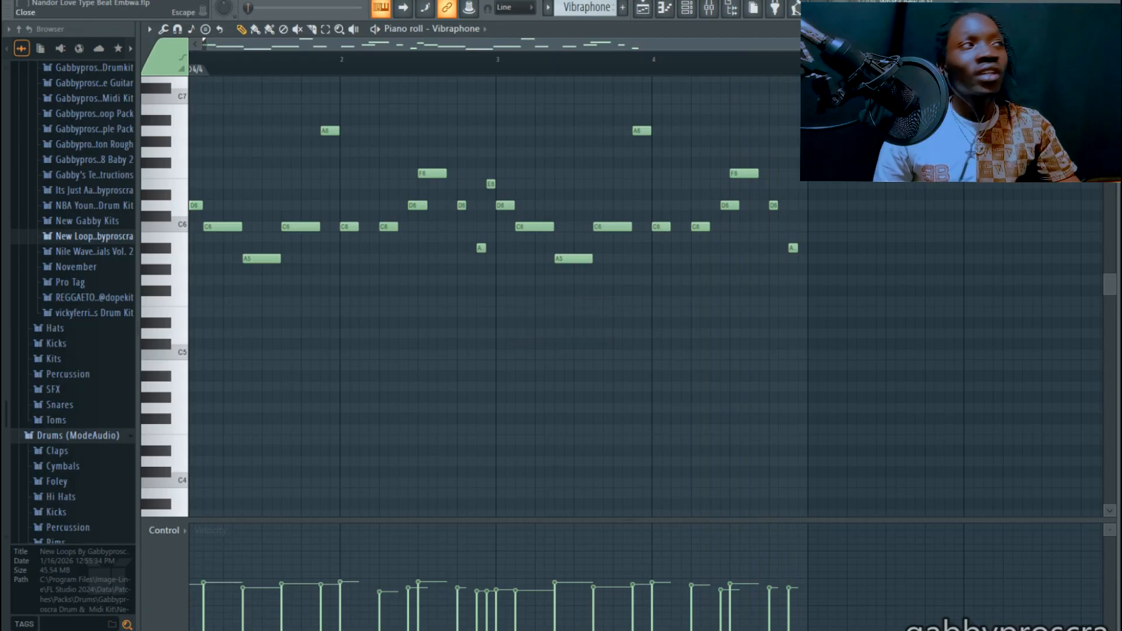
key("Escape")
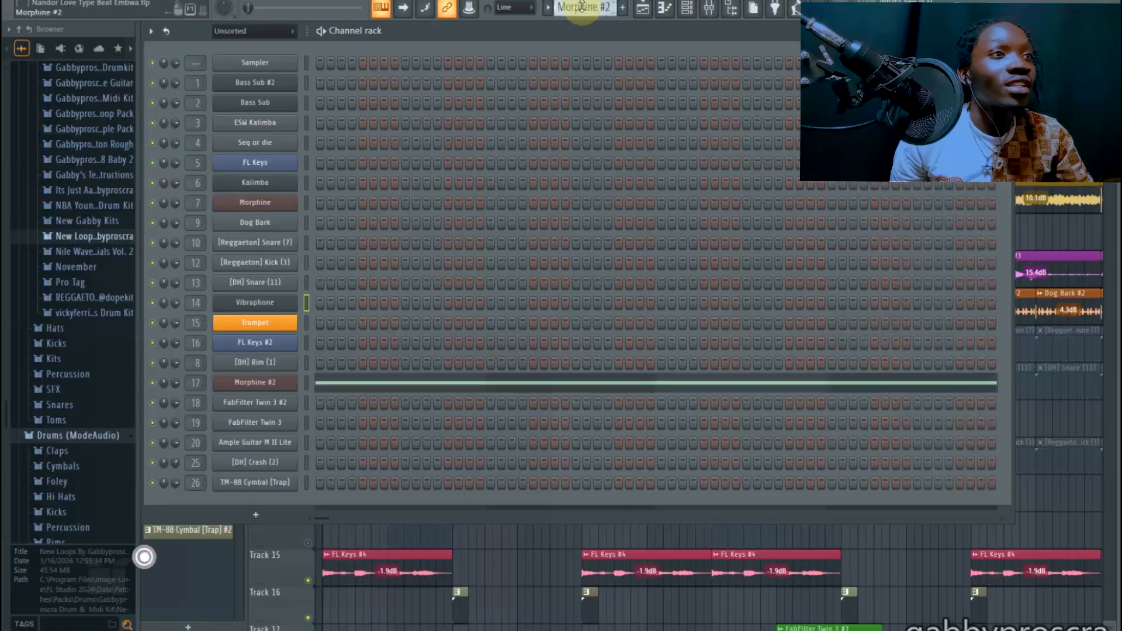
Switch to the Trumpet pattern, open its notes in the piano roll, and play the short phrase leading into bar 3.
scroll(582, 7, "up", 1)
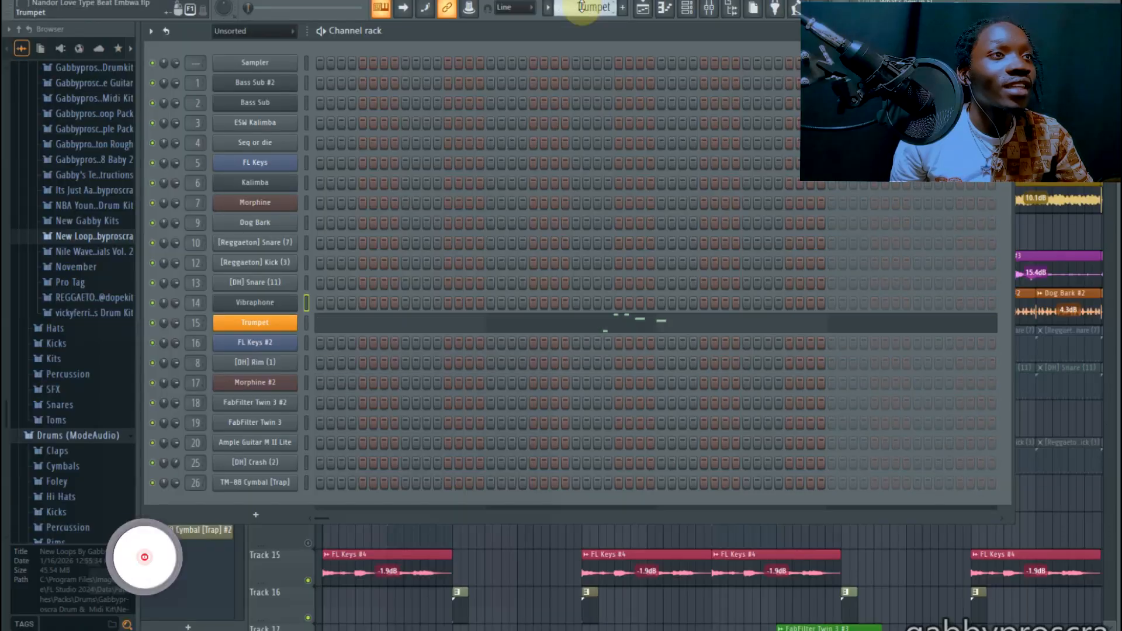
left_click(472, 333)
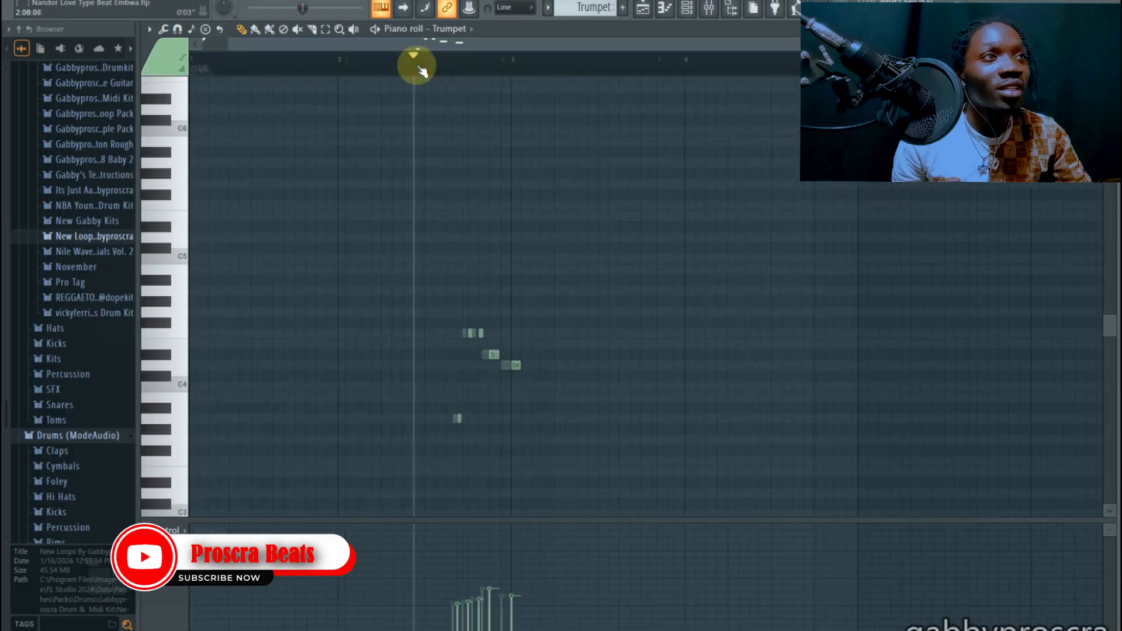
key("space")
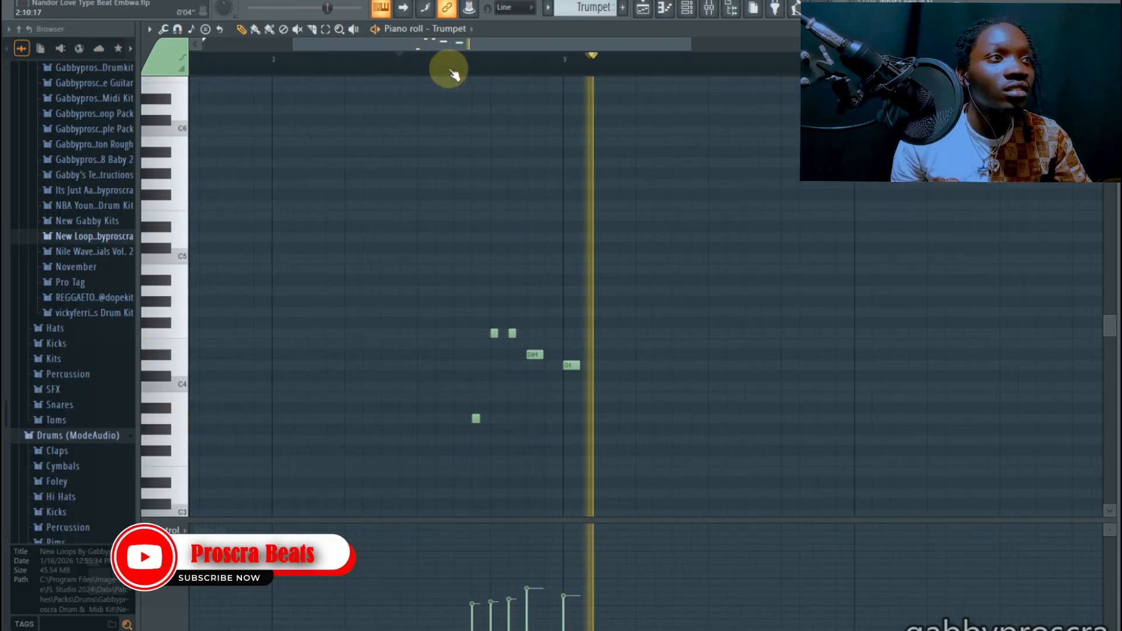
key("space")
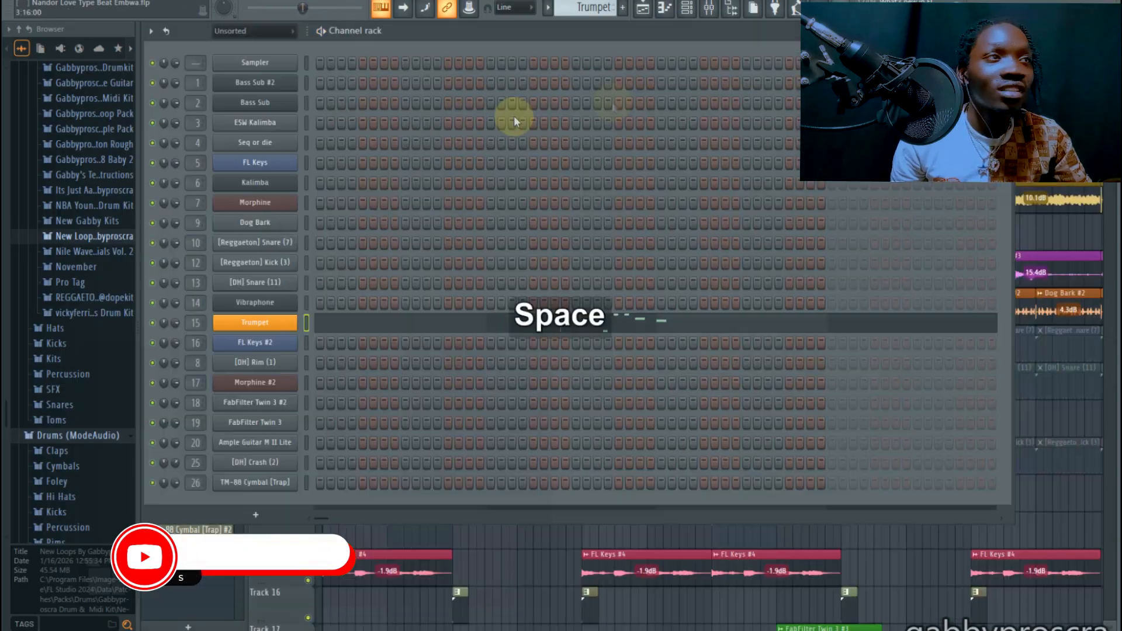
Switch to the Morphine #2 pattern and examine its long sustained notes during playback, closing the piano roll to check the channel.
scroll(585, 6, "down", 1)
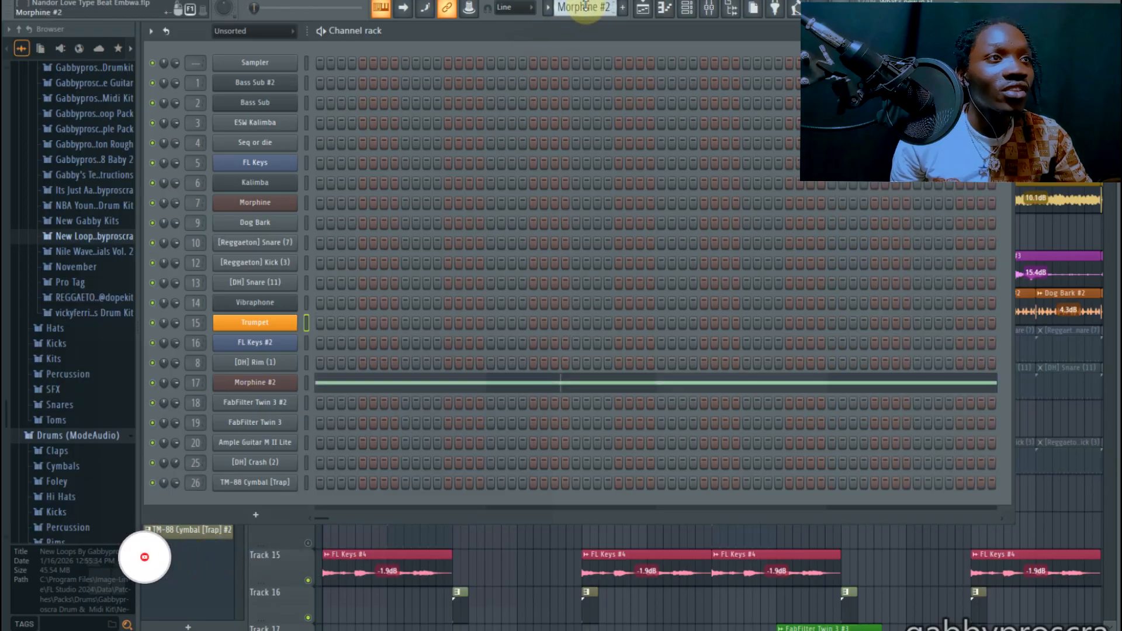
left_click(330, 384)
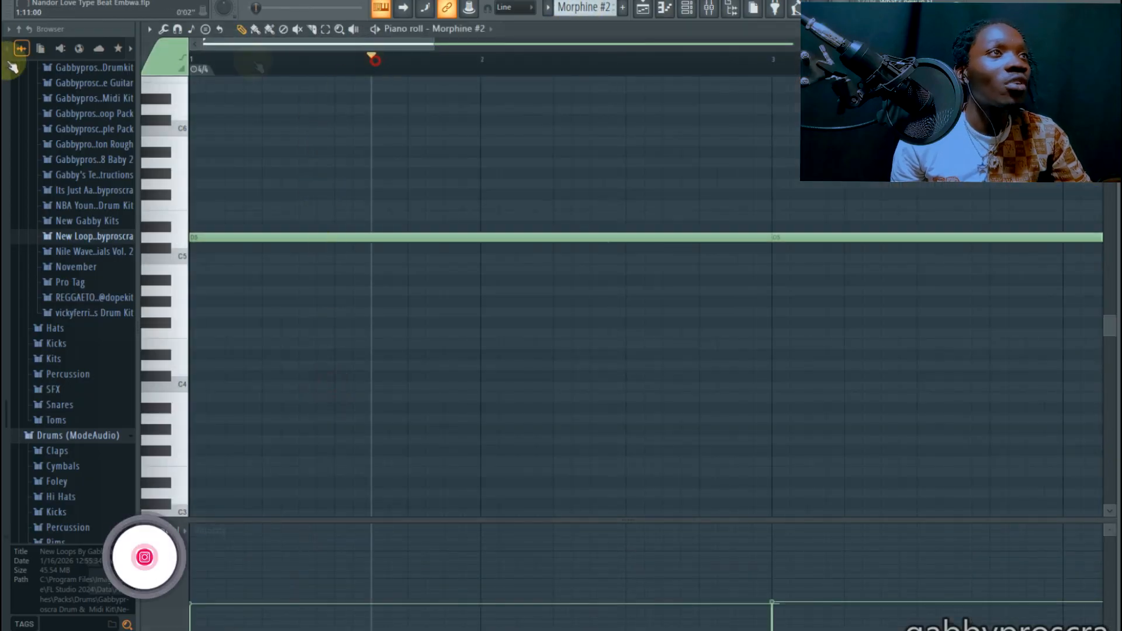
scroll(560, 65, "down", 4)
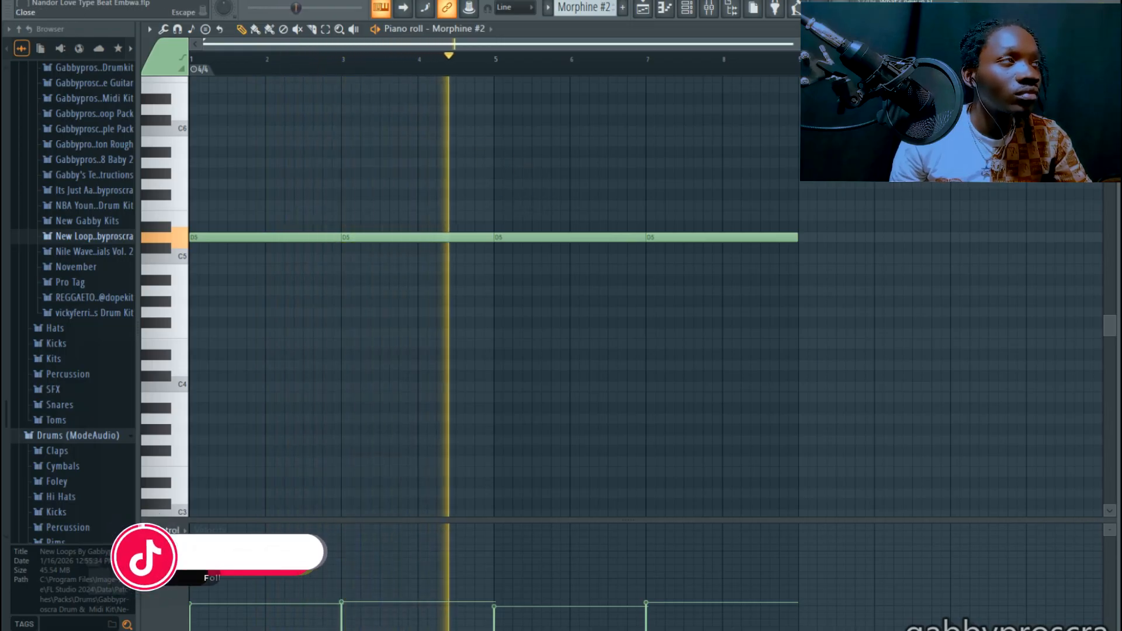
key("space")
left_click(1108, 28)
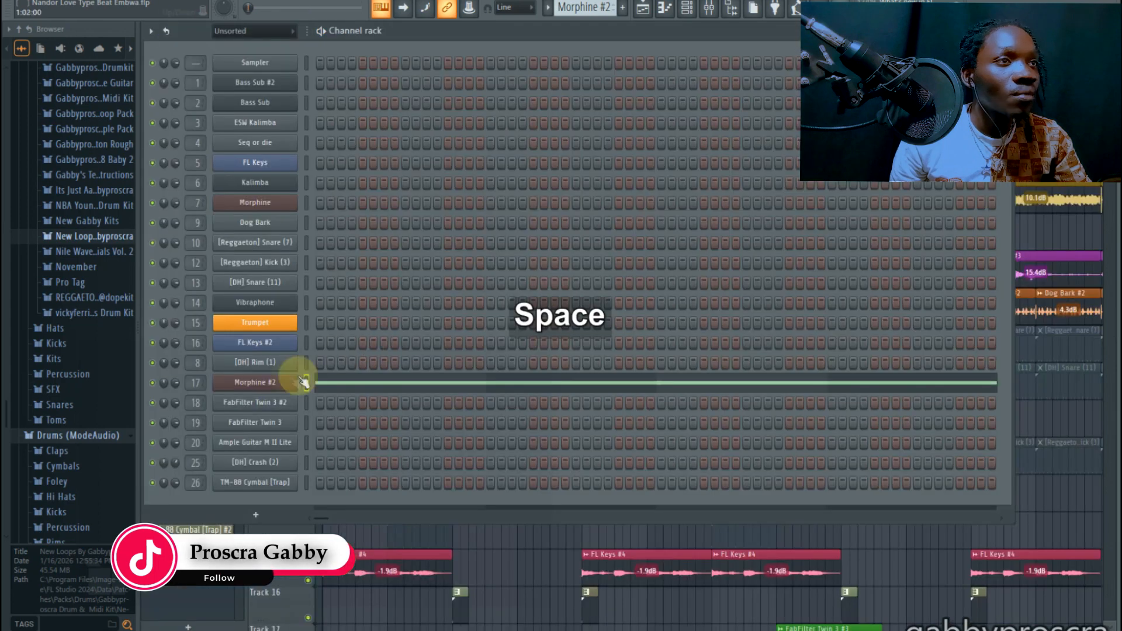
left_click(284, 382)
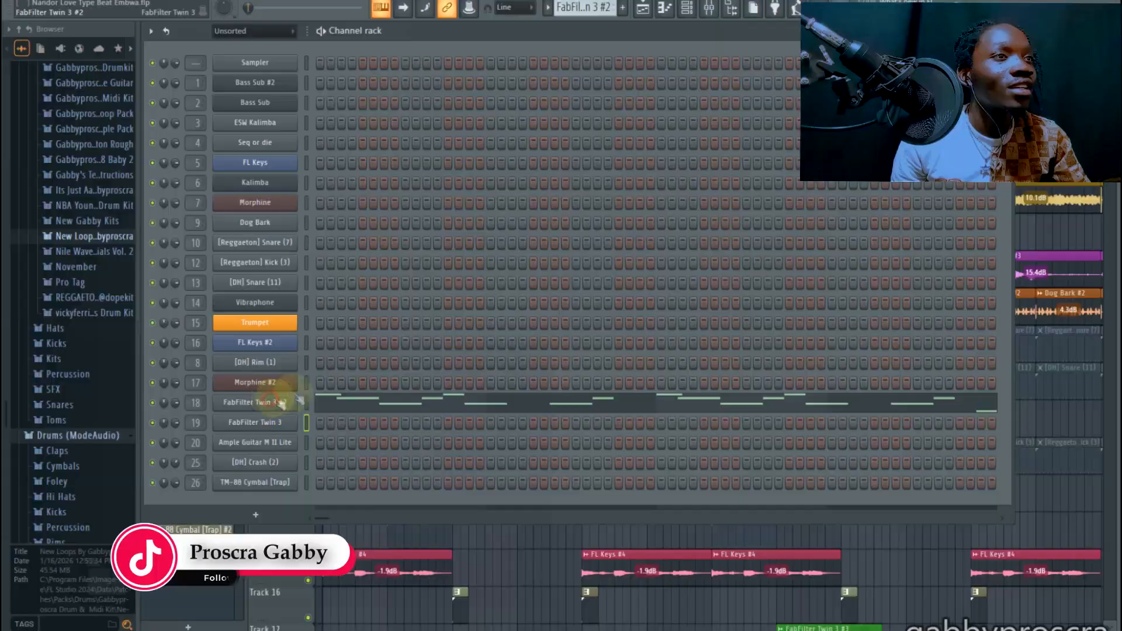
Check the FabFilter Twin 3 #2 synth and its preset, and play that pattern while examining its notes in the piano roll.
left_click(255, 401)
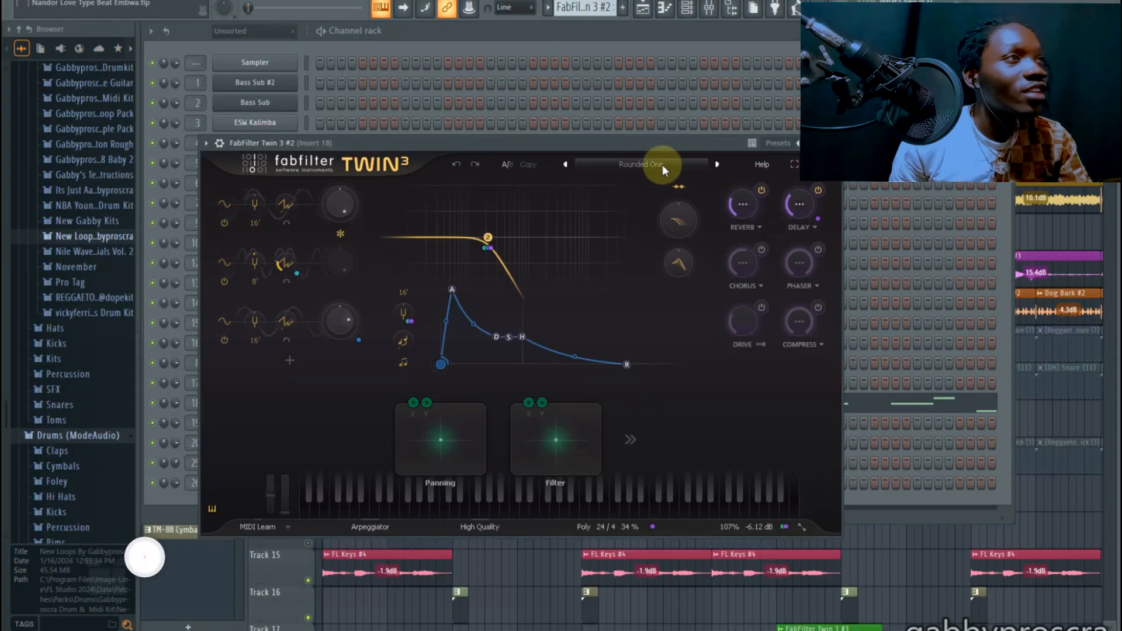
left_click(834, 144)
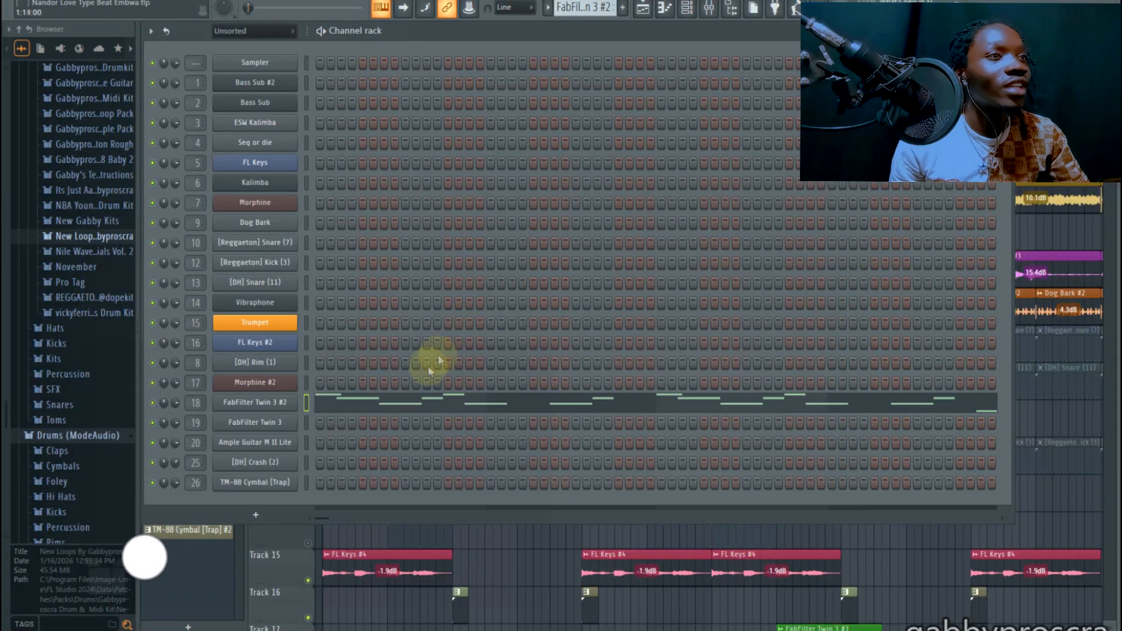
left_click(362, 402)
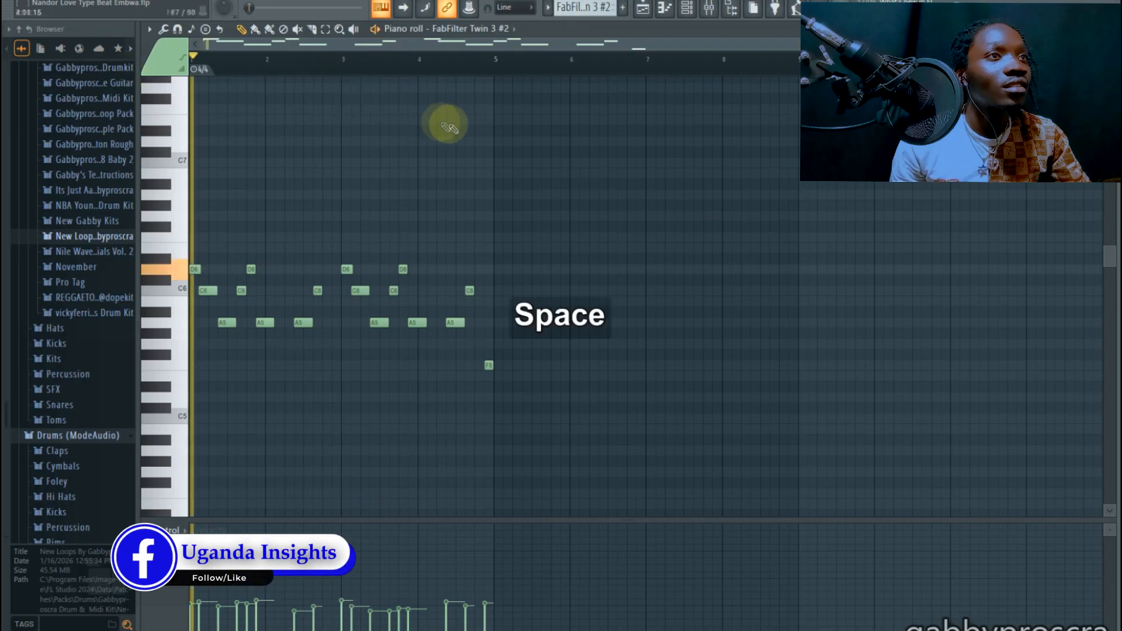
scroll(462, 114, "up", 2)
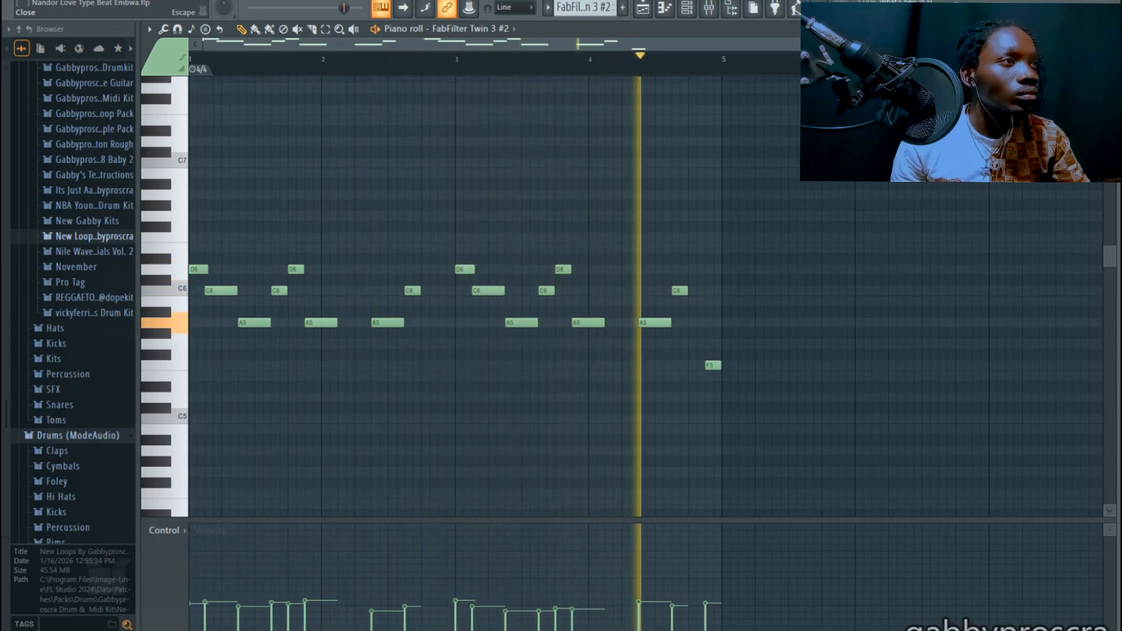
key("space")
left_click(1108, 29)
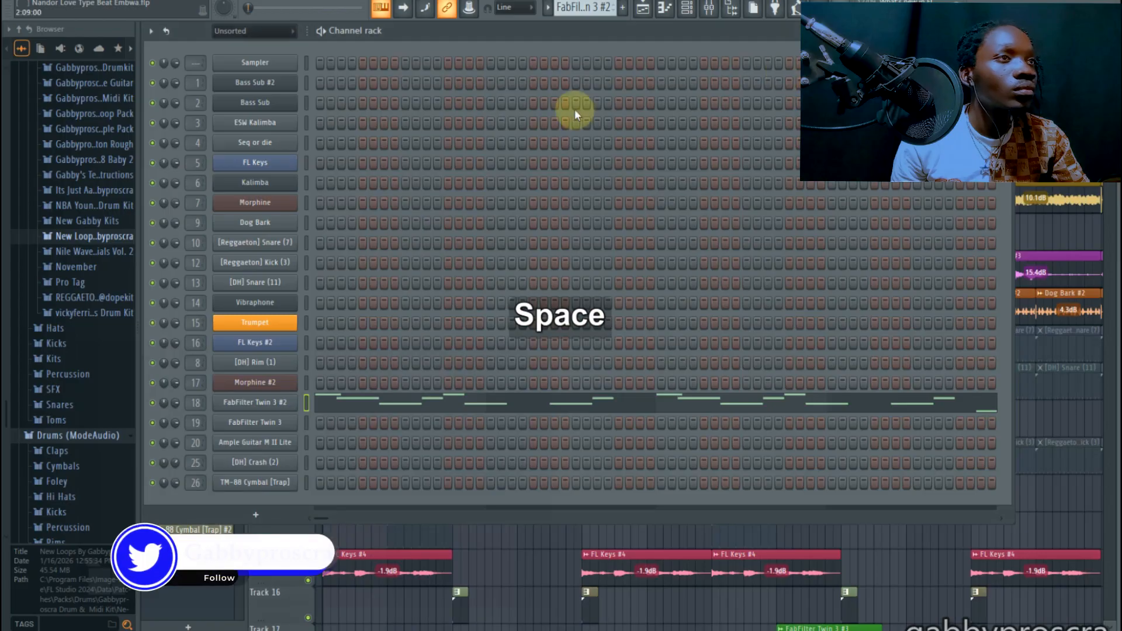
Switch to the FabFilter Twin 3 pattern, check its synth preset, and open its notes in the piano roll.
scroll(572, 13, "up", 1)
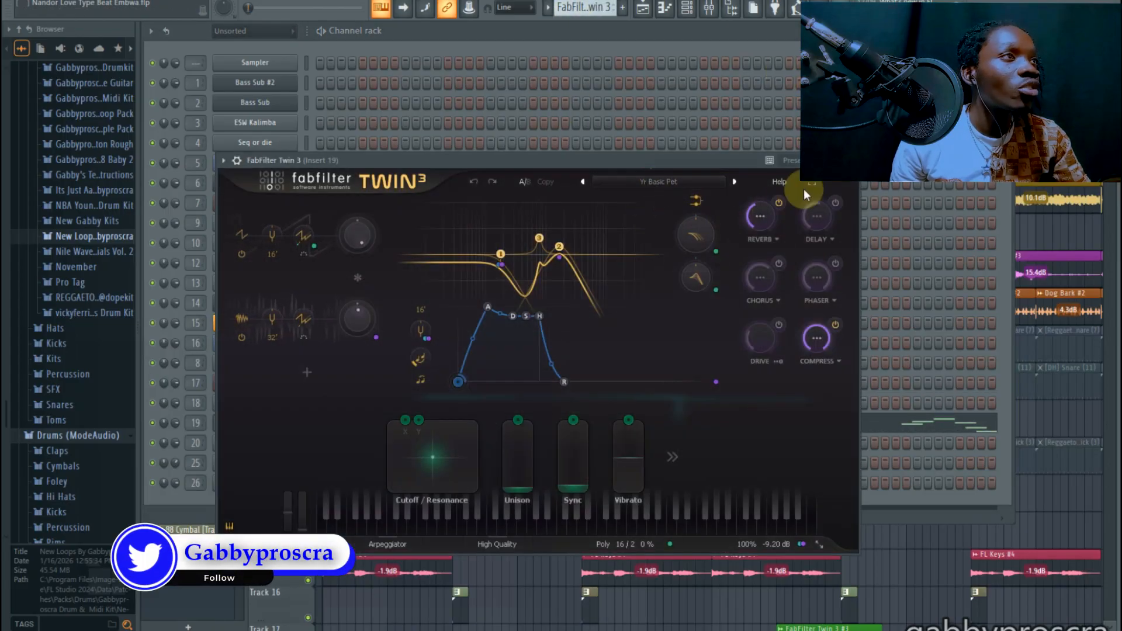
left_click(851, 160)
left_click(380, 421)
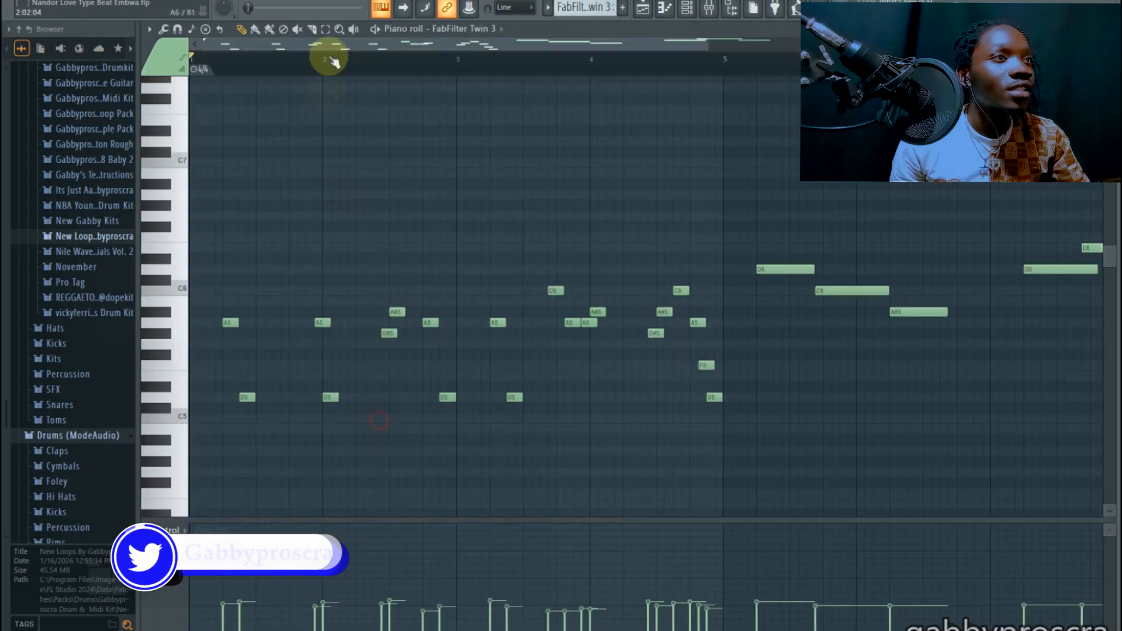
Play the FabFilter Twin 3 pattern, follow its short and sustained notes through bar 8, and stop playback.
left_click_drag(553, 73, 554, 69)
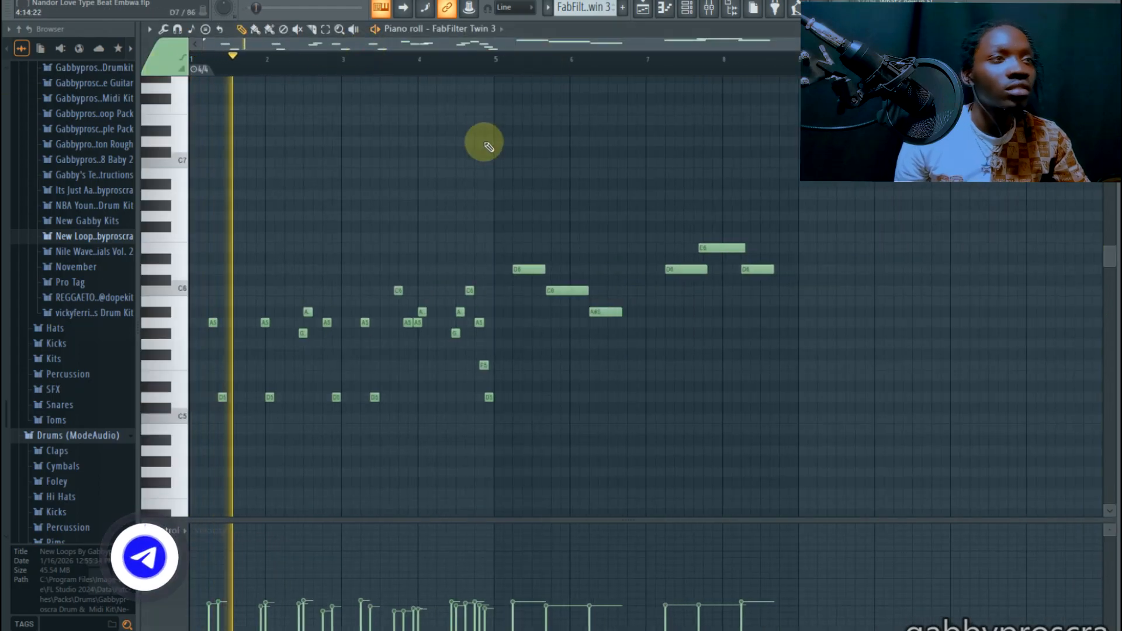
left_click_drag(292, 71, 292, 69)
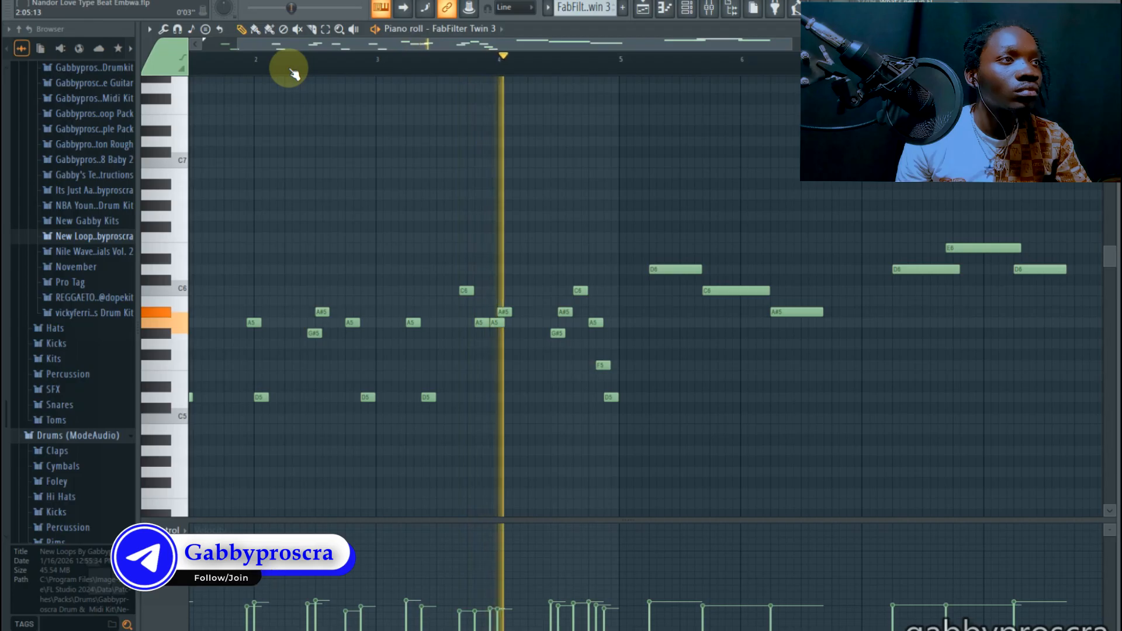
scroll(291, 69, "down", 1)
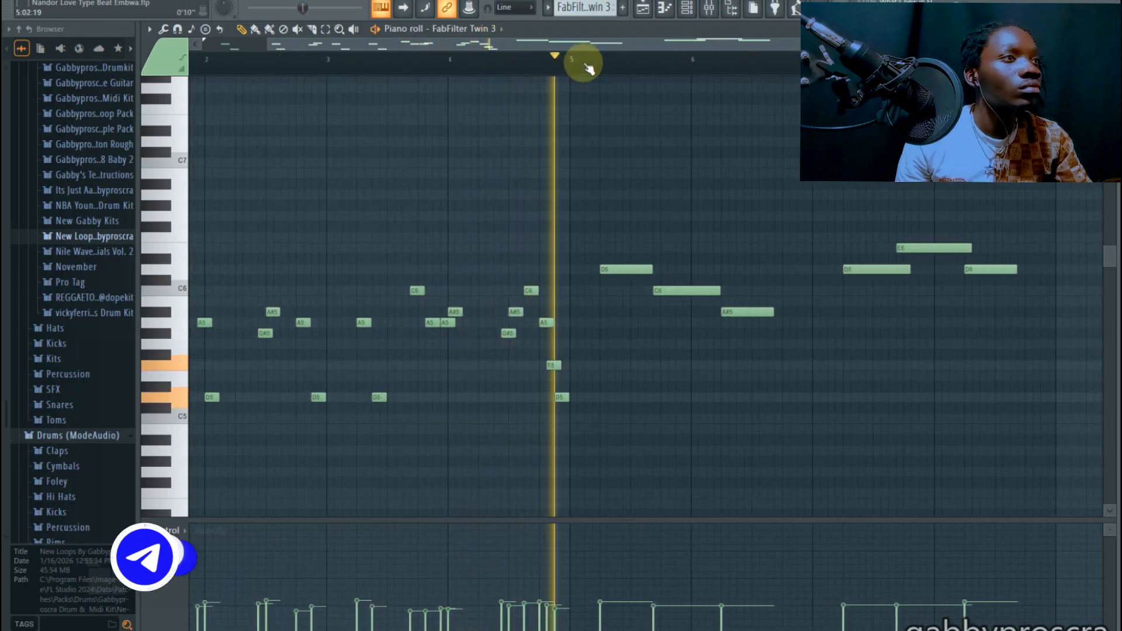
scroll(587, 67, "up", 1)
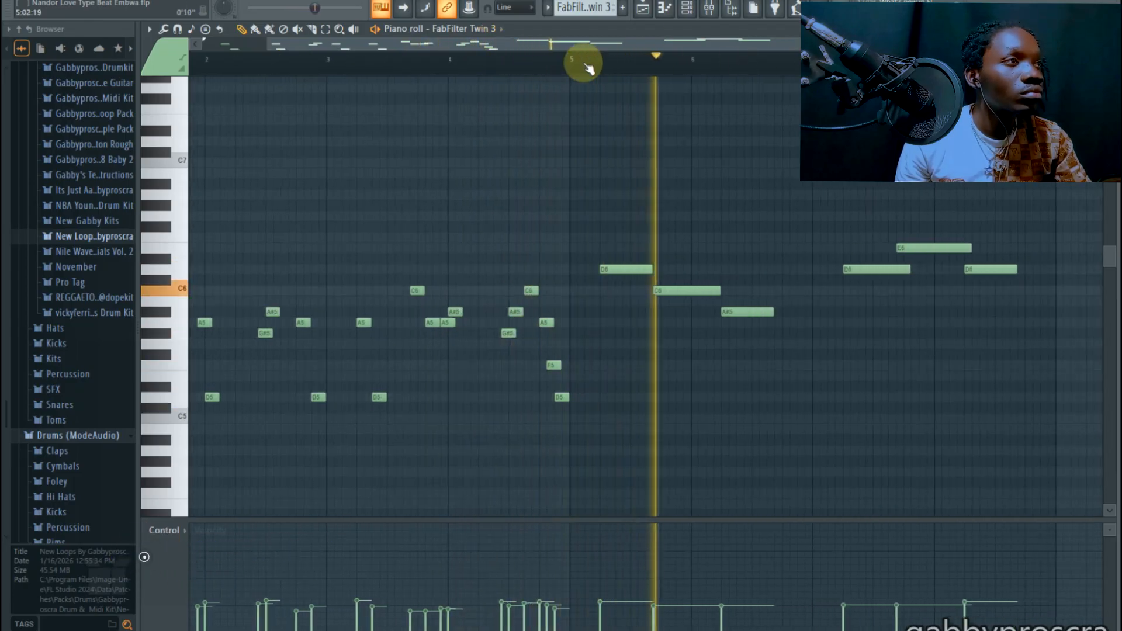
scroll(583, 62, "down", 1)
scroll(584, 44, "up", 1)
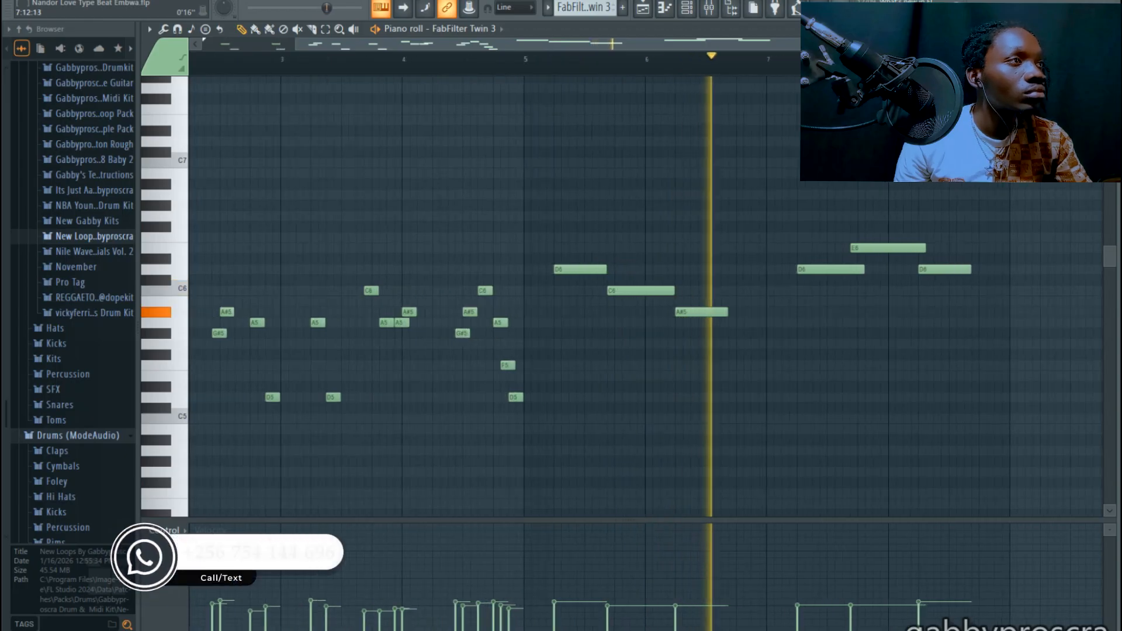
scroll(991, 58, "up", 1)
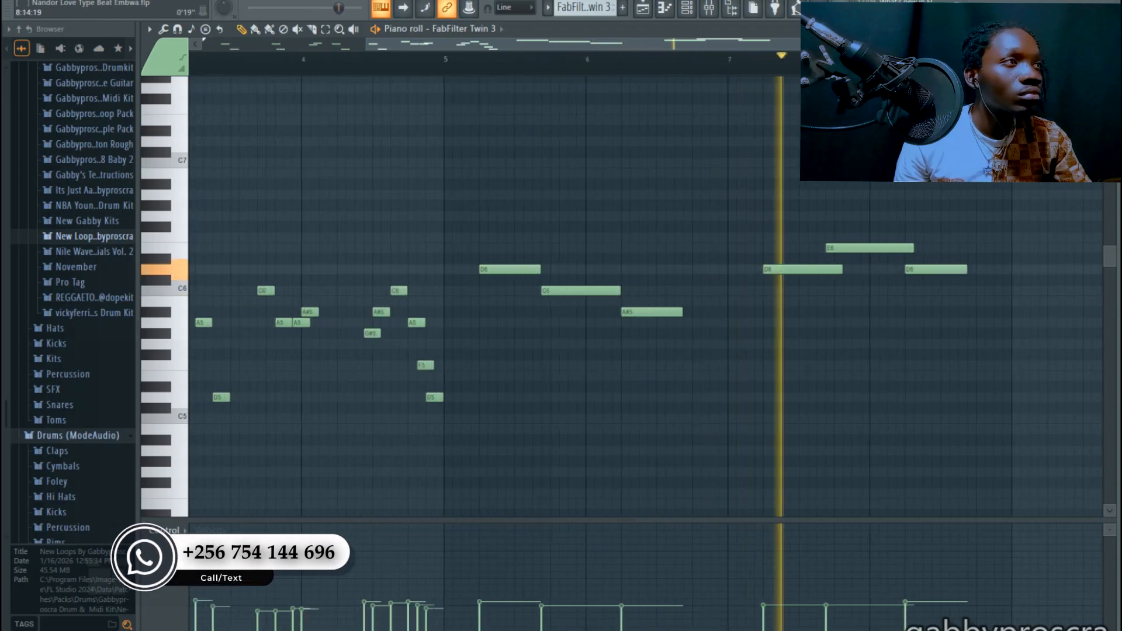
scroll(991, 58, "down", 1)
scroll(992, 59, "down", 1)
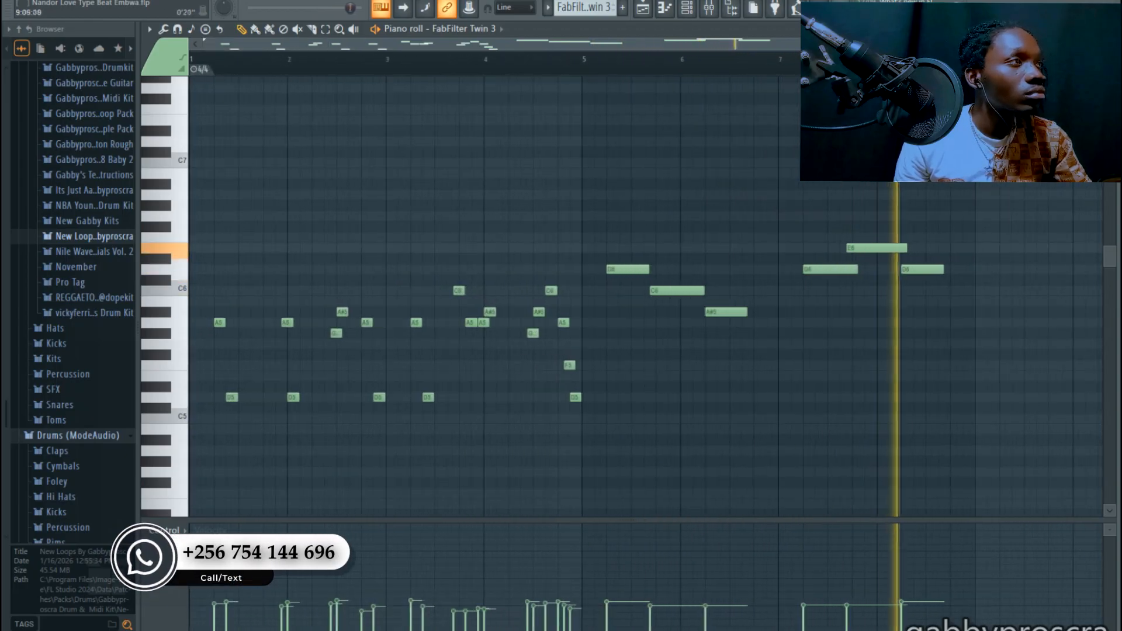
key("space")
left_click(1113, 28)
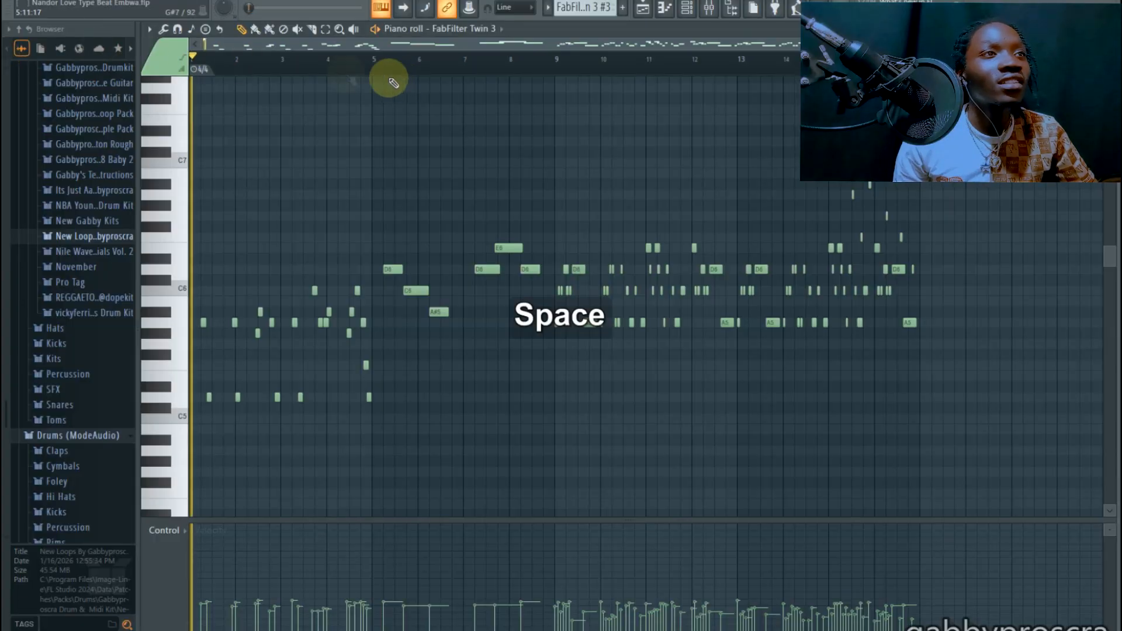
Play the FabFilter Twin 3 #3 pattern from the start and examine its notes in the first eight bars.
scroll(207, 68, "up", 2)
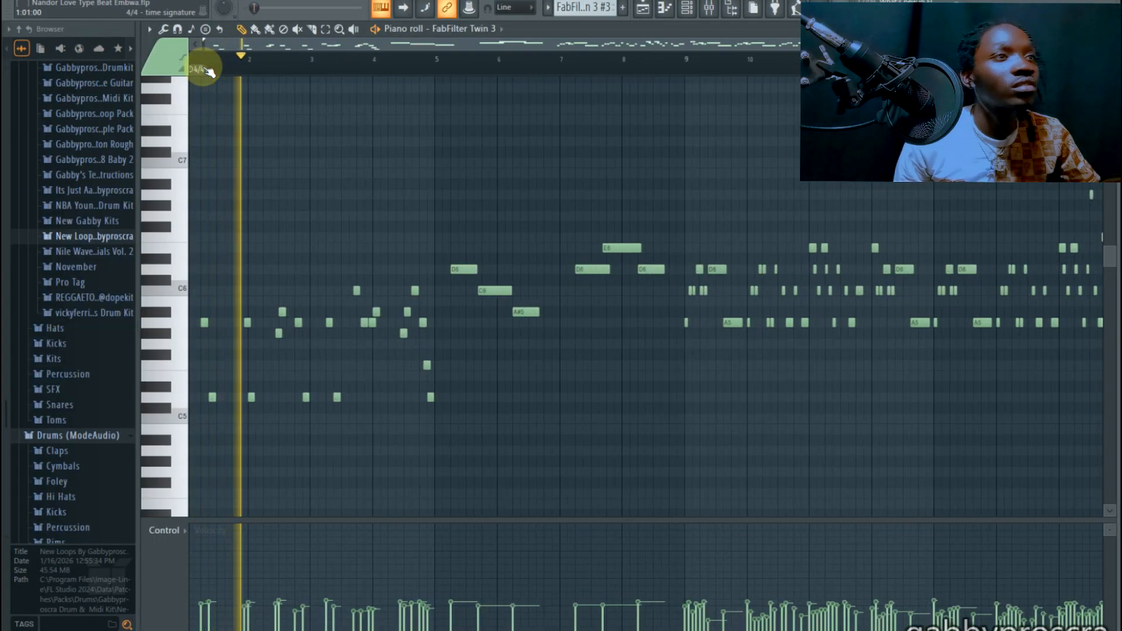
scroll(205, 62, "down", 1)
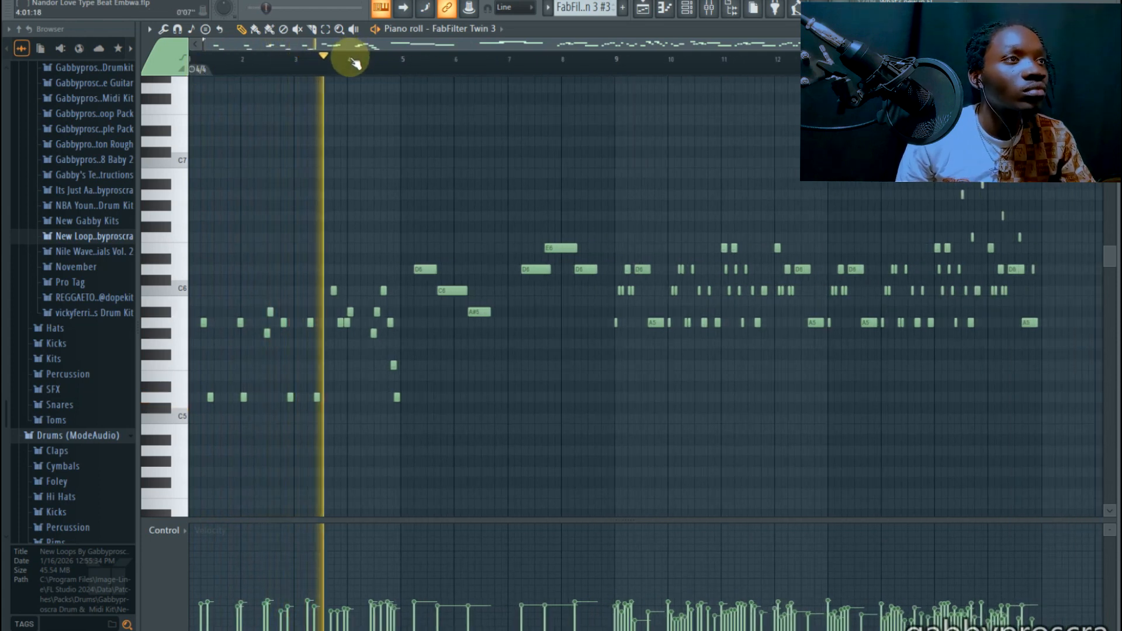
scroll(354, 63, "down", 1)
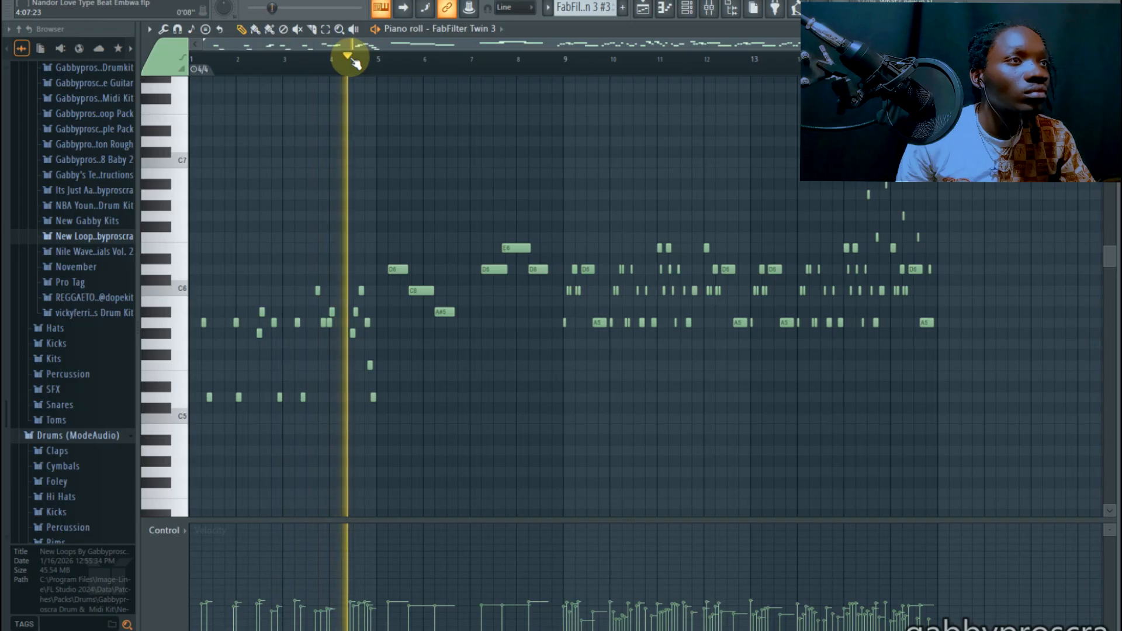
scroll(355, 63, "down", 1)
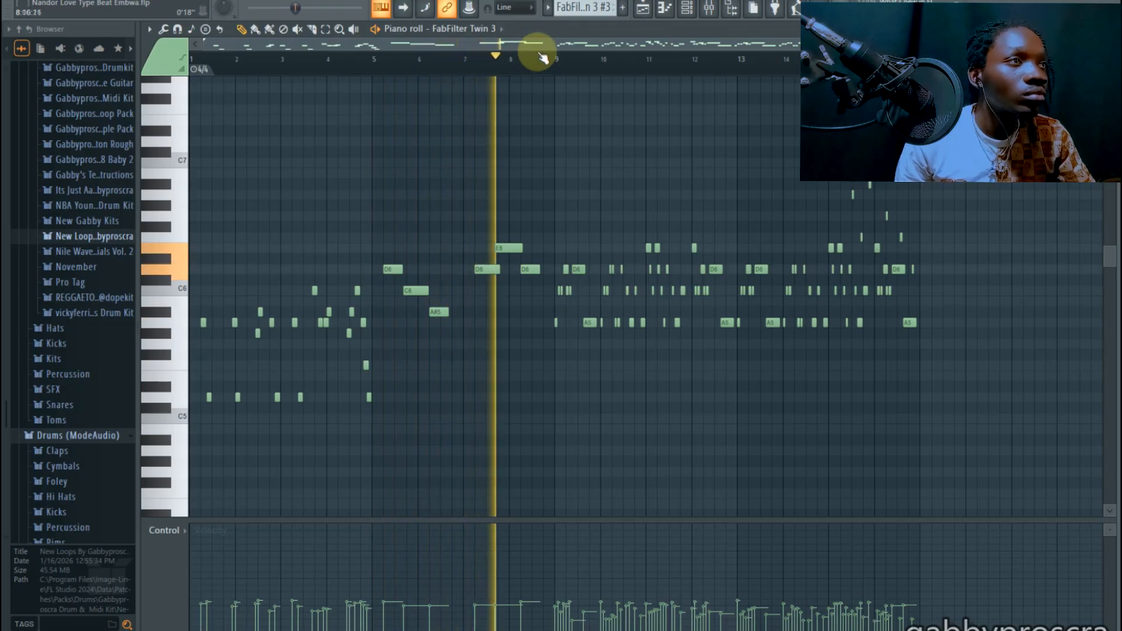
scroll(685, 69, "up", 1)
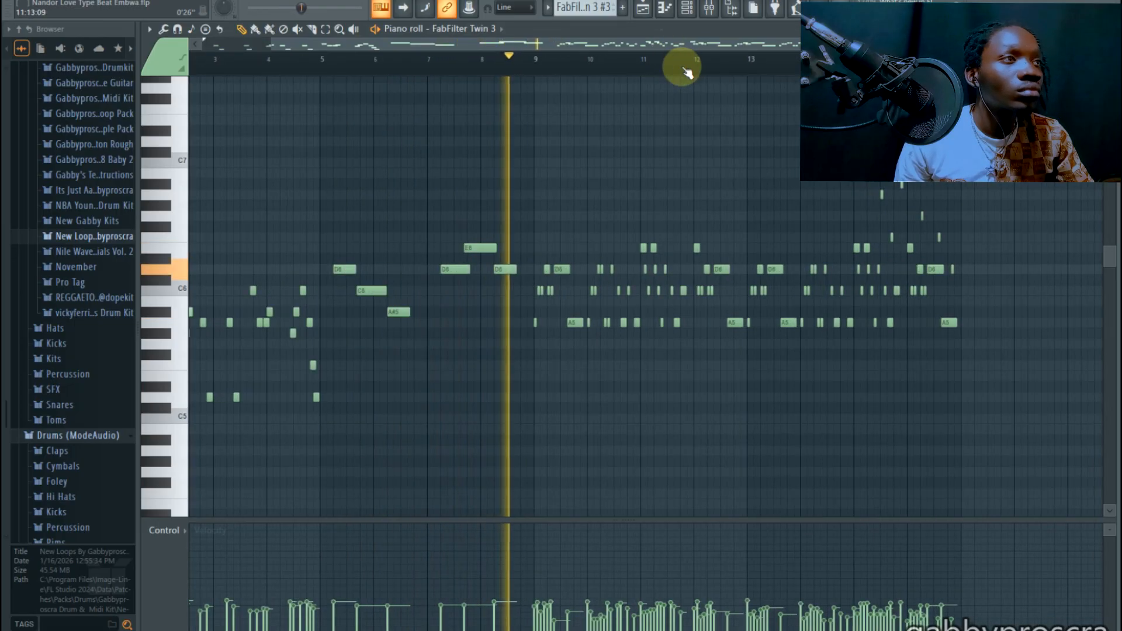
Examine the denser melody of the FabFilter Twin 3 #3 pattern from bar 9 to the end during playback.
scroll(899, 64, "up", 3)
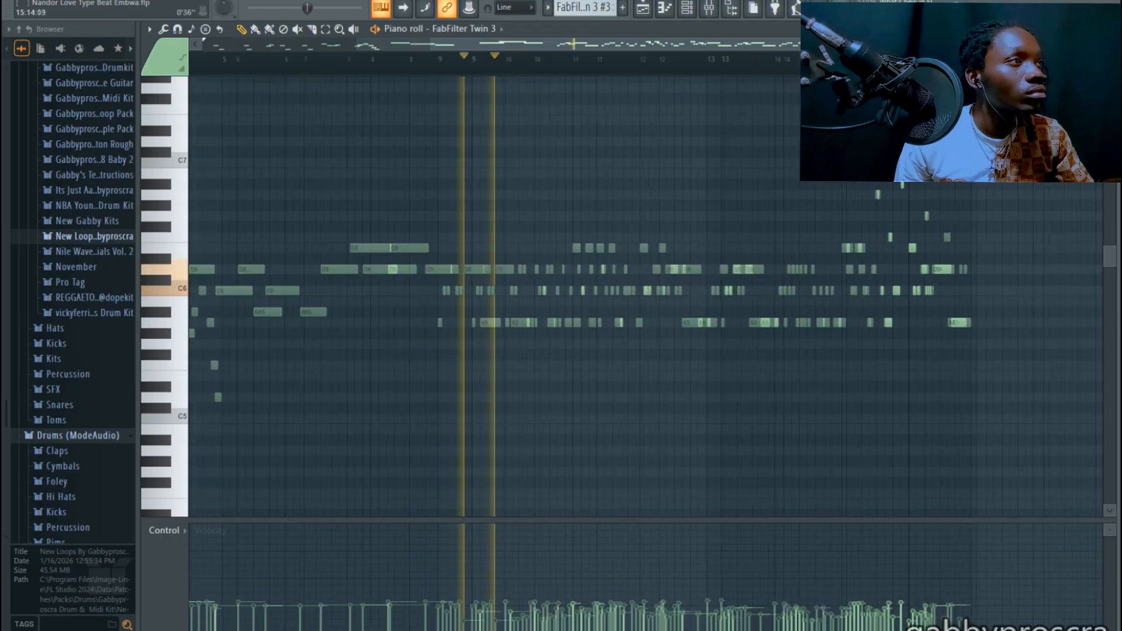
scroll(888, 64, "down", 3)
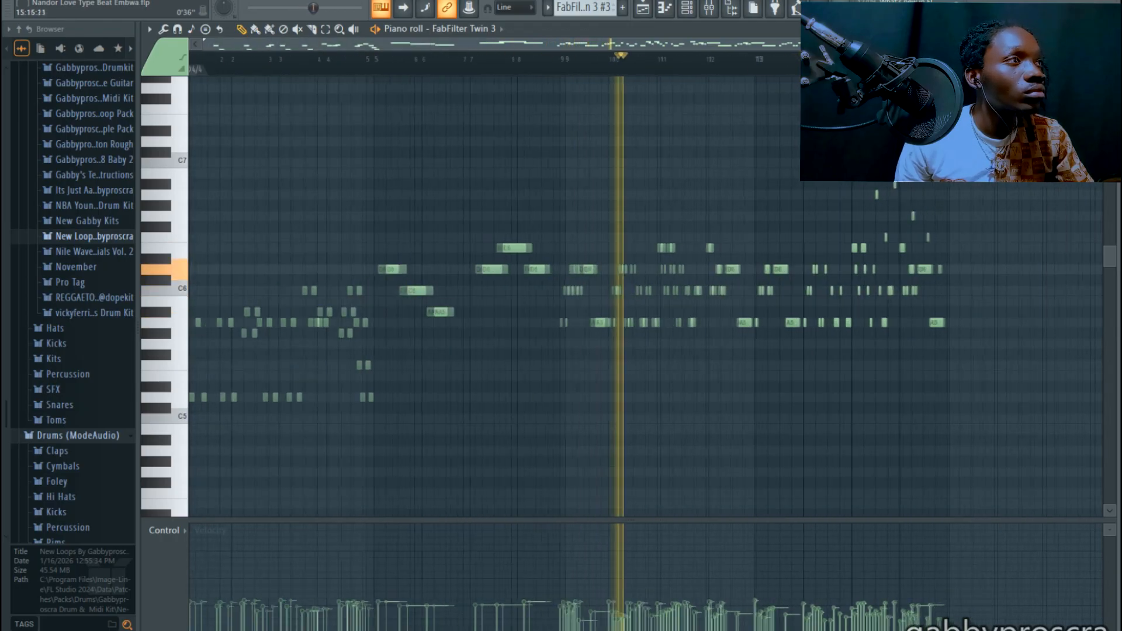
scroll(889, 64, "down", 1)
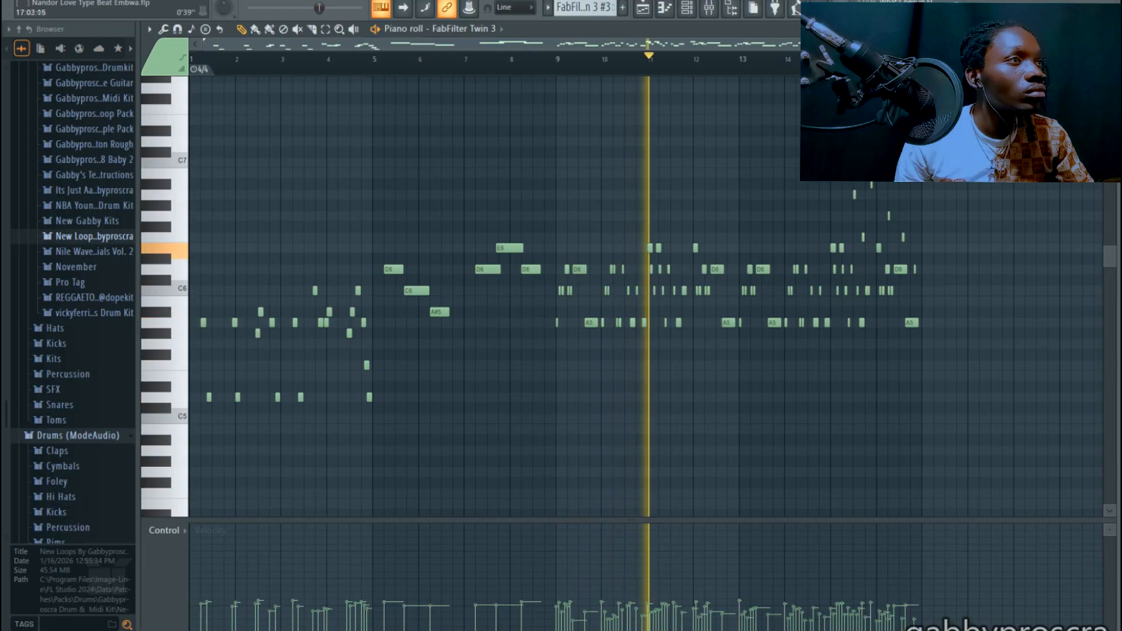
scroll(888, 64, "up", 3)
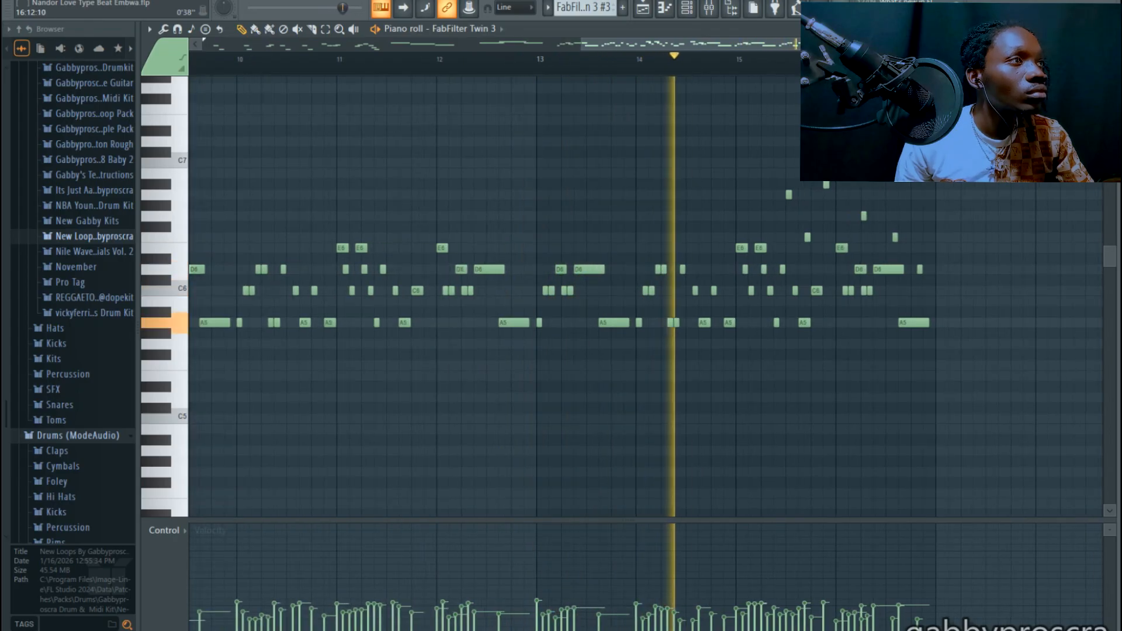
scroll(889, 64, "up", 2)
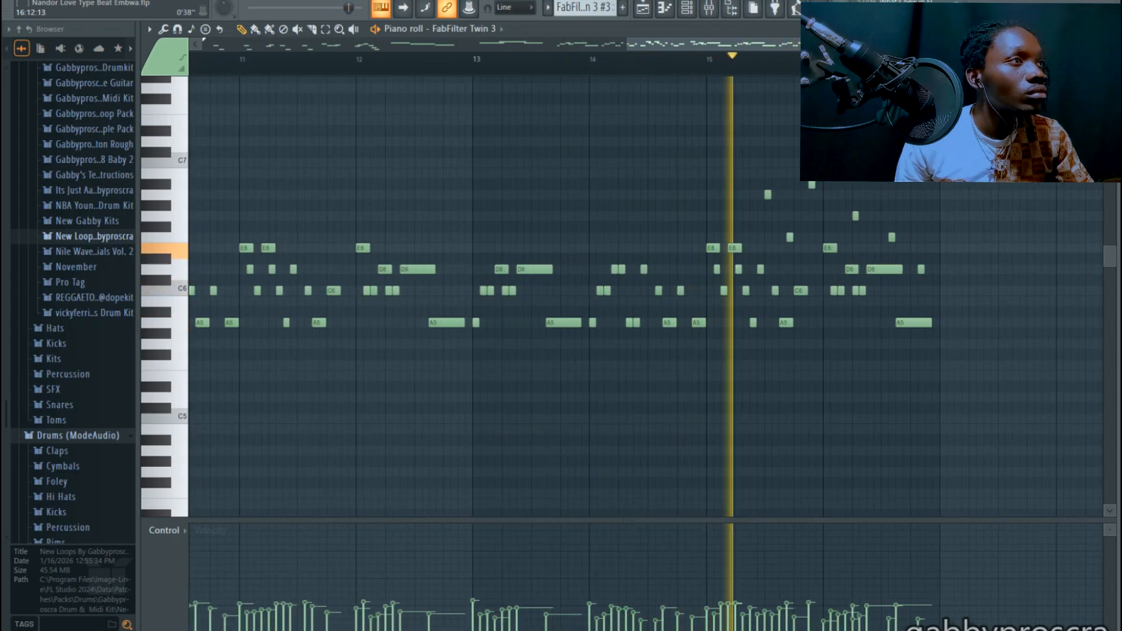
scroll(912, 292, "up", 2)
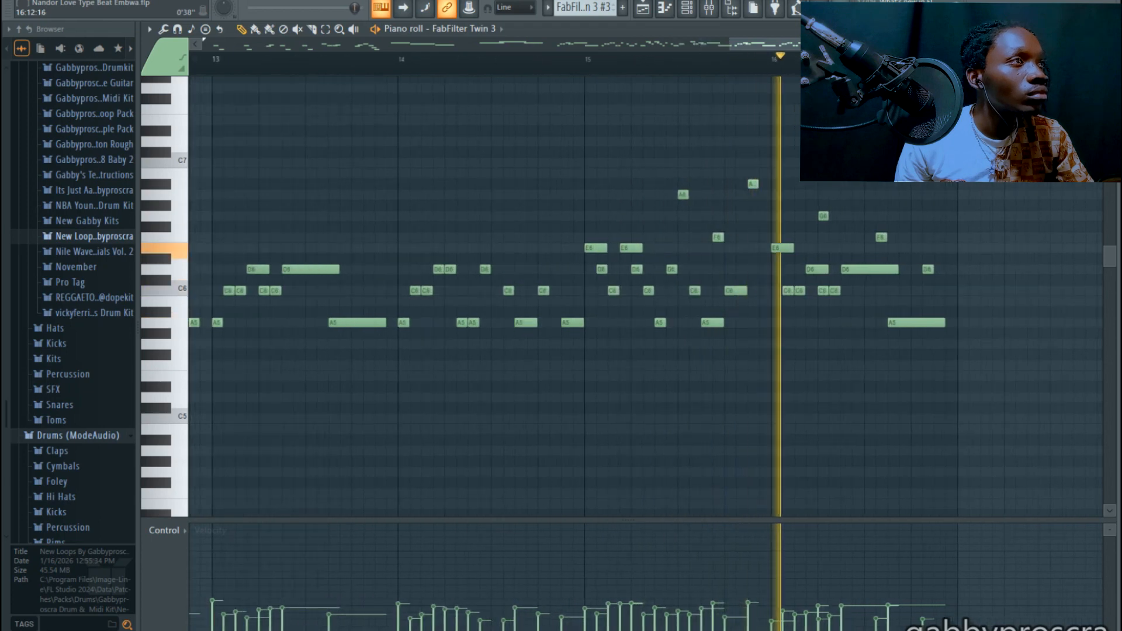
scroll(911, 292, "up", 2)
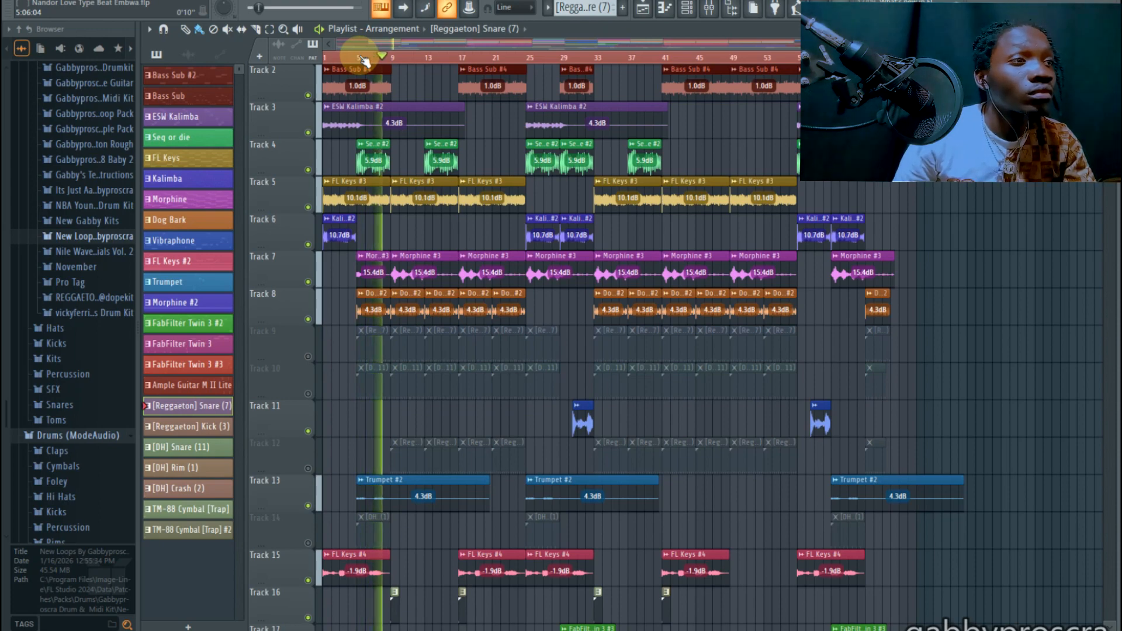
Play the arrangement in the playlist and look over how the instrument clips are laid out up to the section from bar 41.
scroll(689, 69, "down", 2)
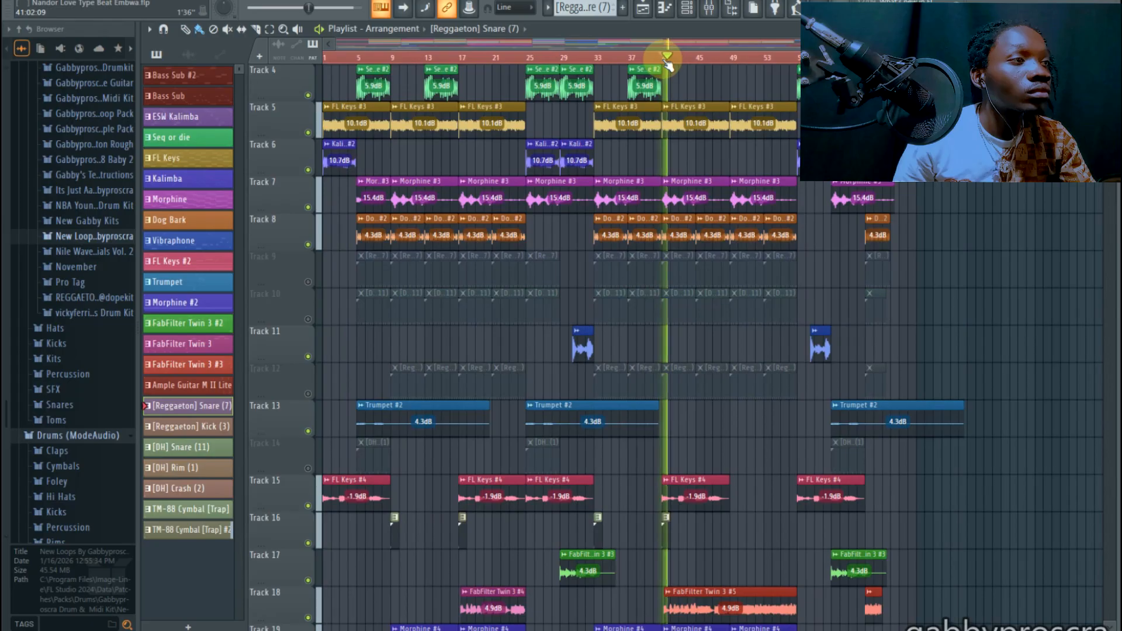
scroll(804, 57, "up", 3)
scroll(793, 158, "down", 3)
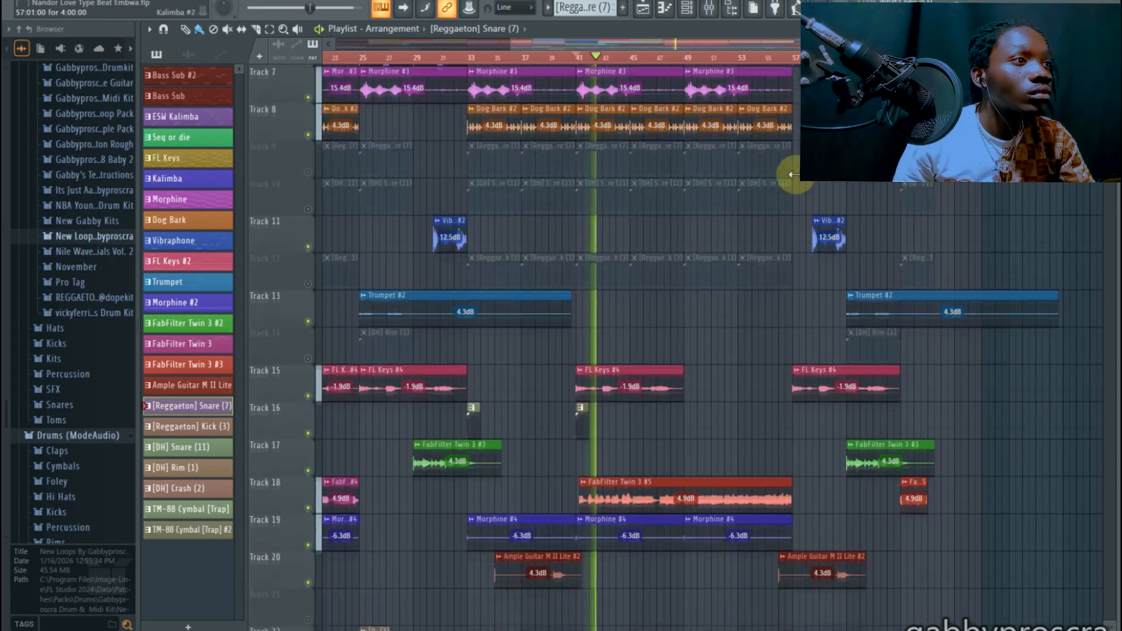
scroll(746, 60, "up", 2)
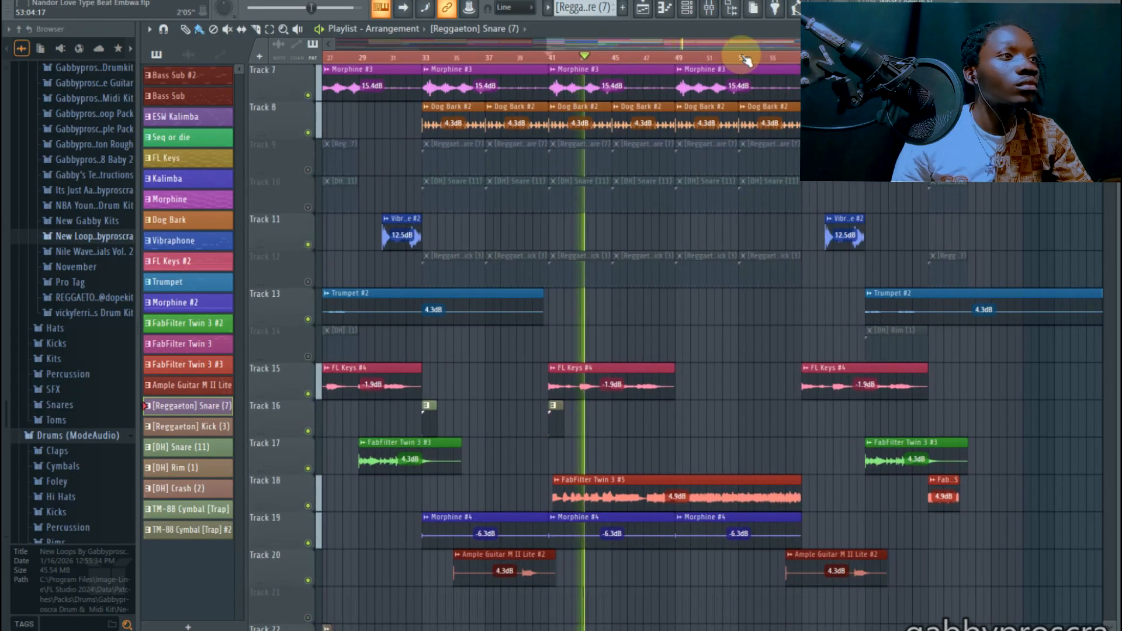
scroll(747, 60, "up", 1)
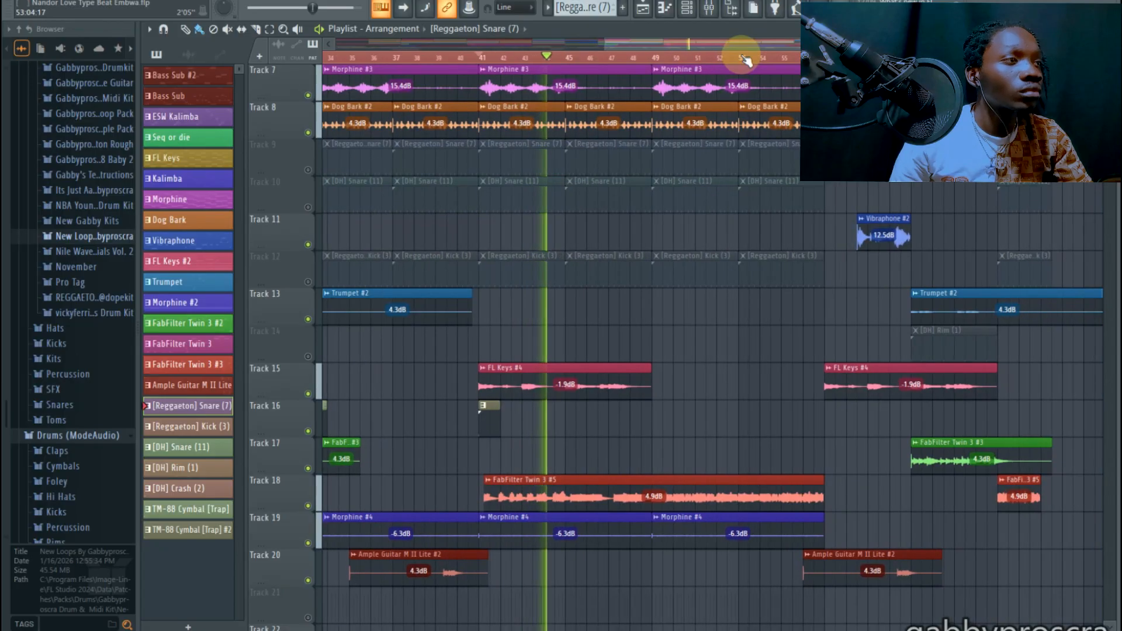
scroll(747, 60, "down", 2)
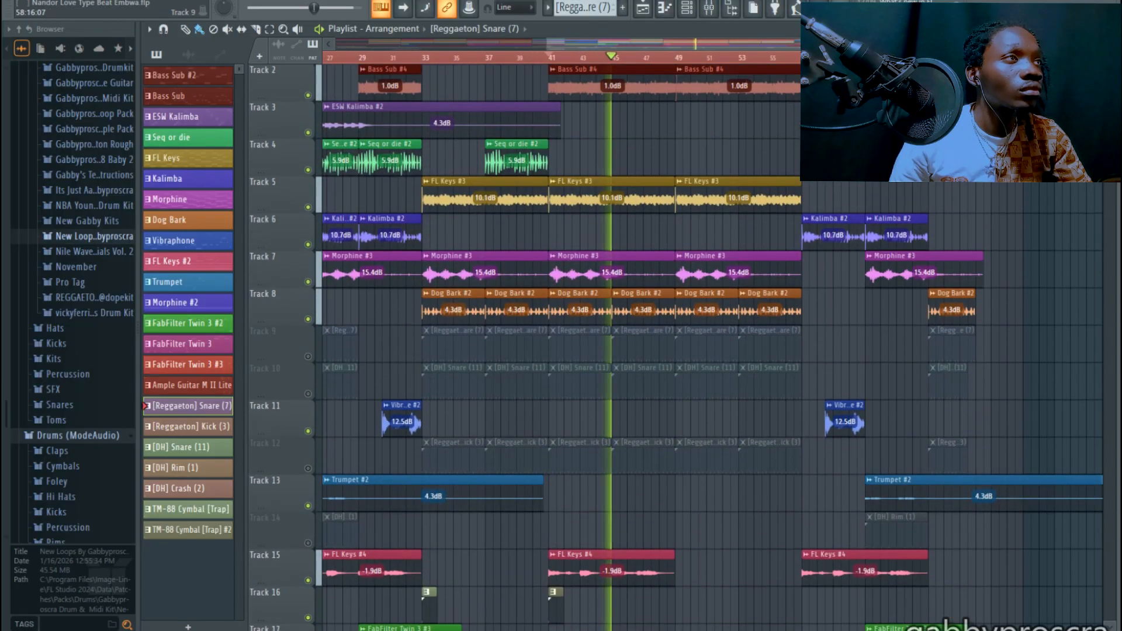
Follow the FabFilter Twin 3 #5 section from bar 41 during playback and look over the closing clips after bar 57.
scroll(871, 61, "up", 1)
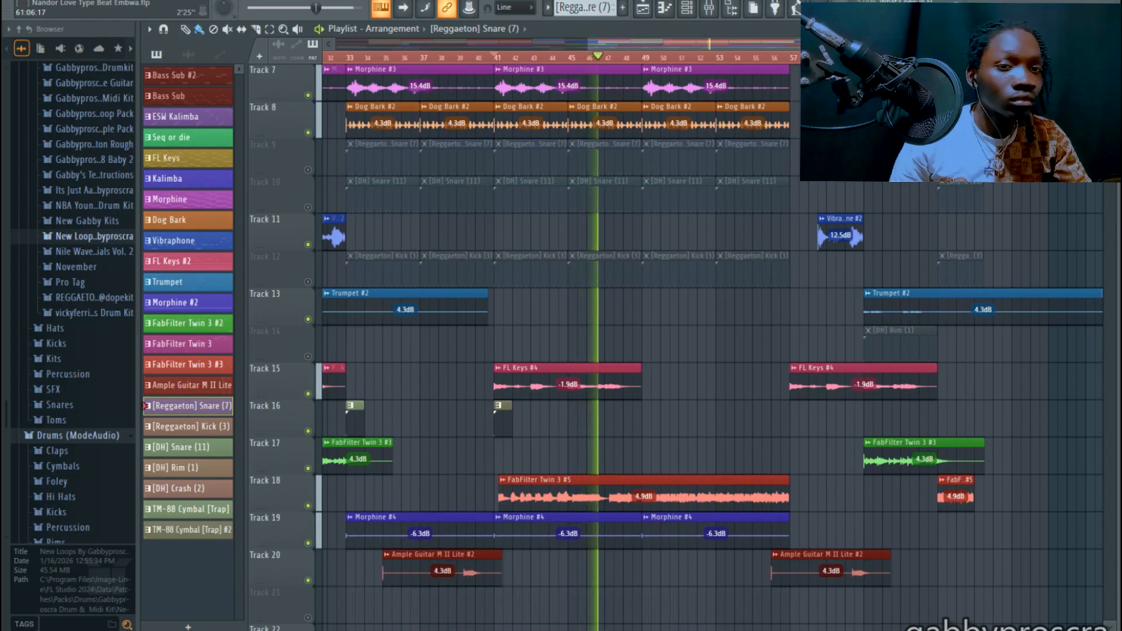
scroll(871, 60, "up", 1)
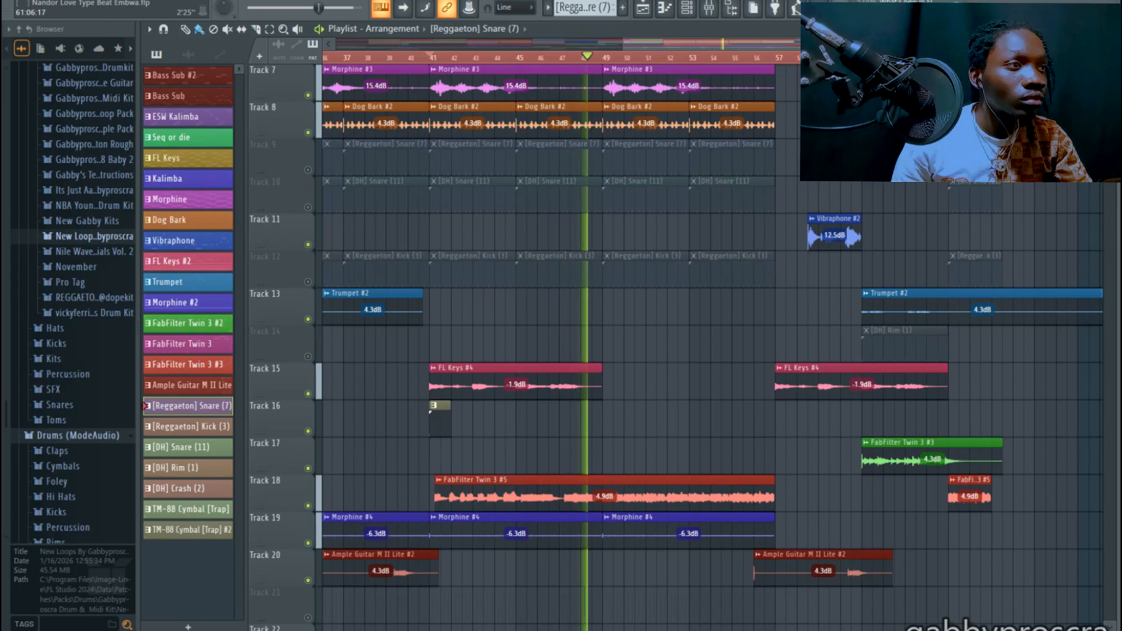
scroll(876, 60, "up", 1)
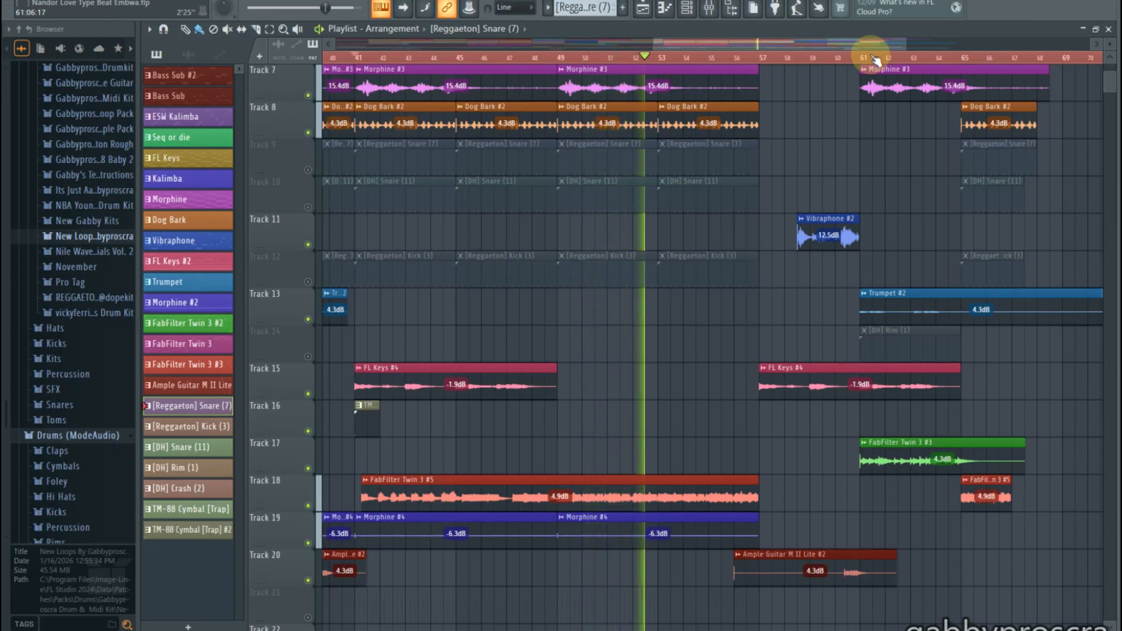
scroll(874, 59, "down", 3)
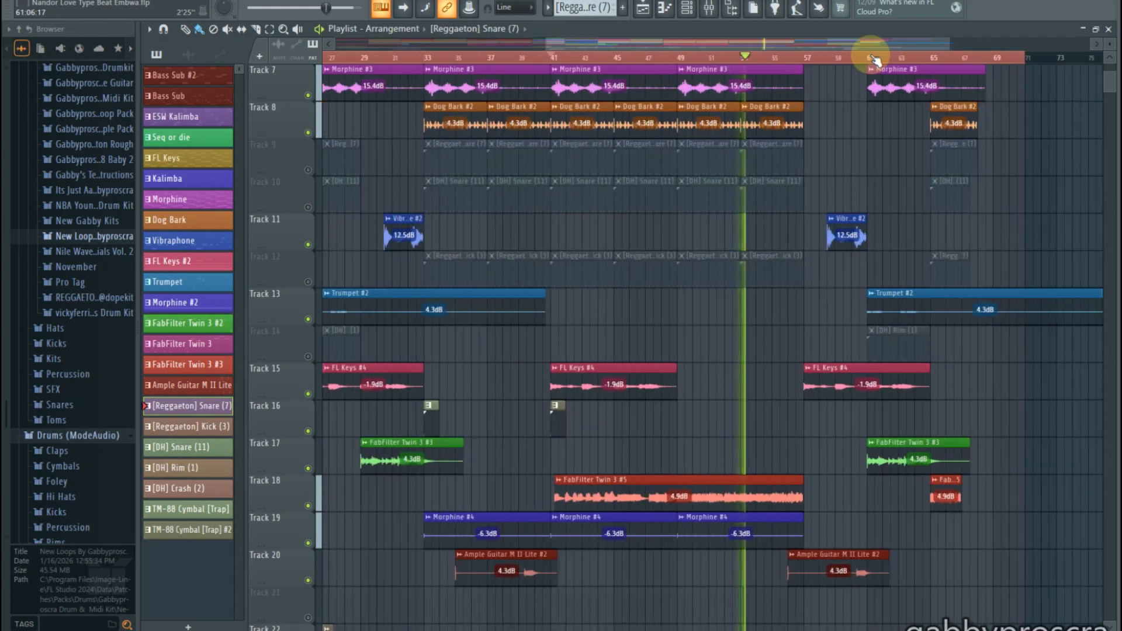
scroll(875, 60, "up", 1)
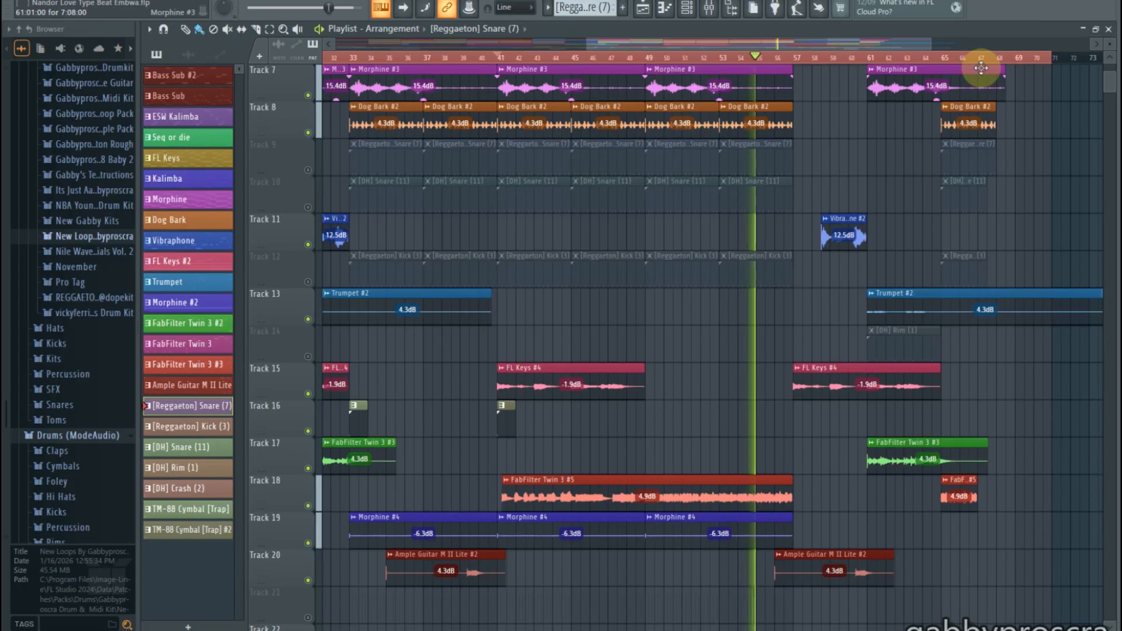
scroll(981, 68, "up", 1)
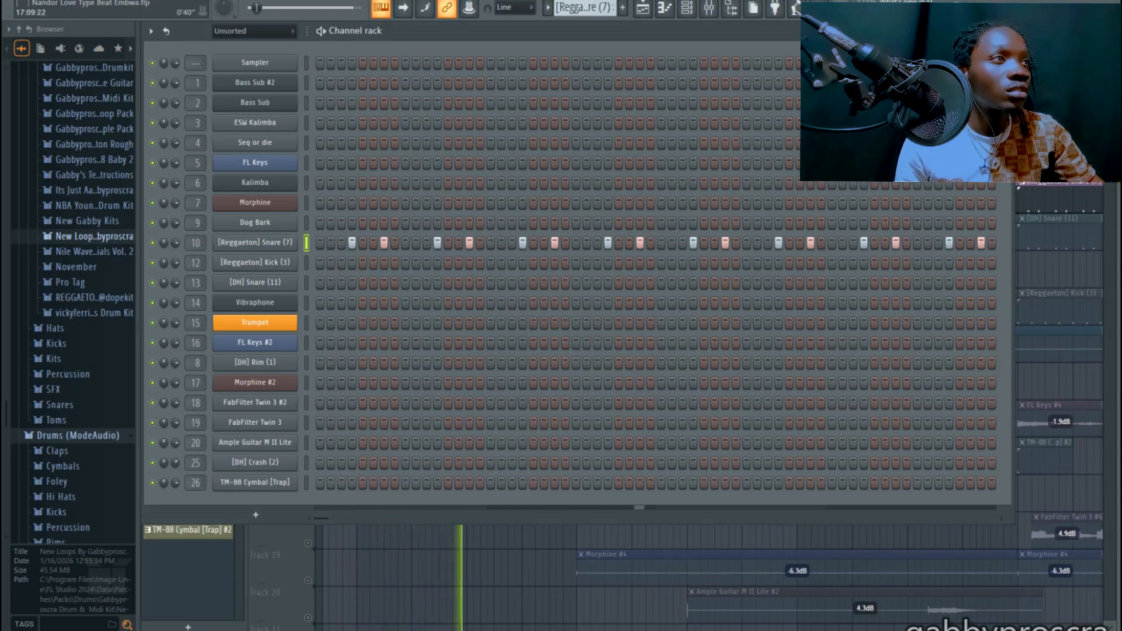
Play the [Reggaeton] Snare (7) and [DH] Snare (11) tracks in the playlist, muting Track 9 to isolate the [DH] Snare (11).
left_click(381, 238)
key("space")
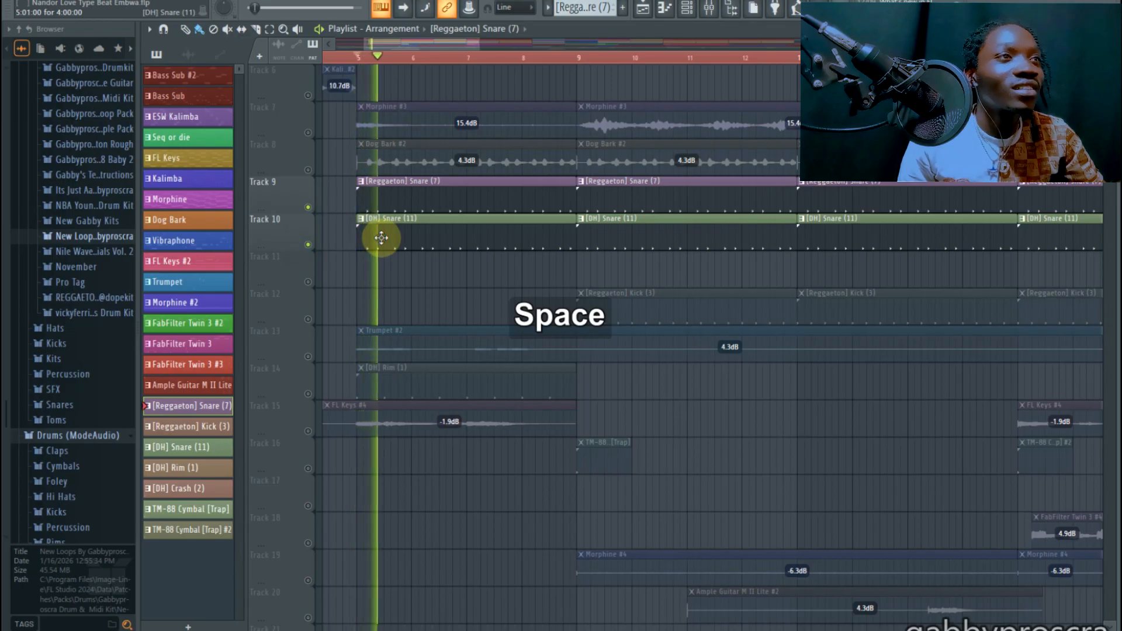
left_click(308, 207)
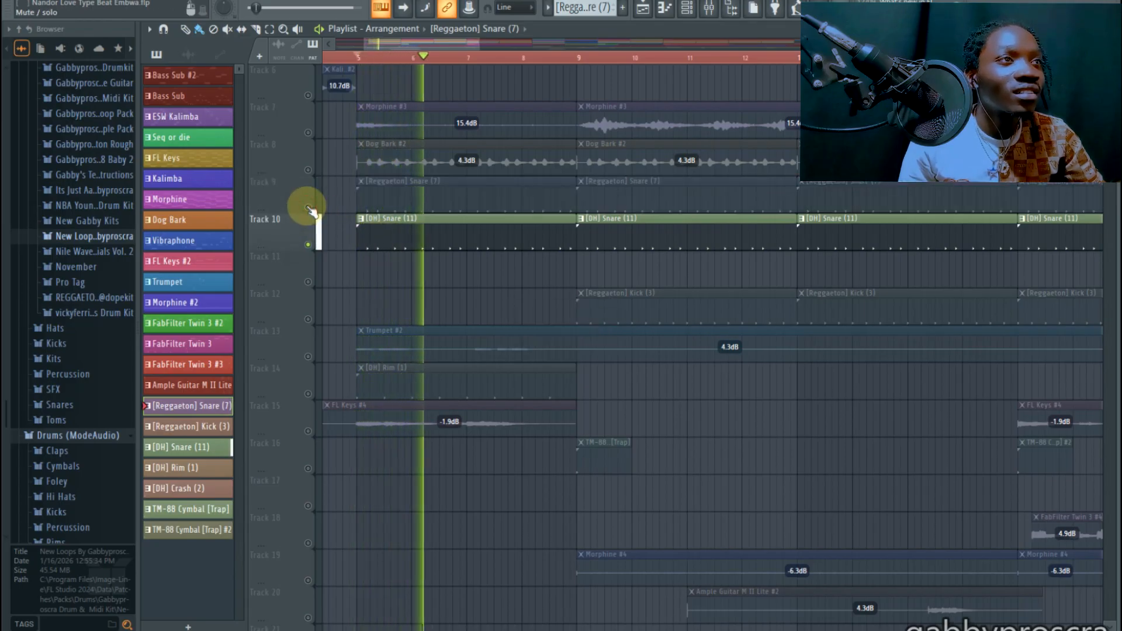
Open the [DH] Rim (1) pattern from Track 14 and examine its step sequence, stopping playback.
scroll(360, 61, "up", 4)
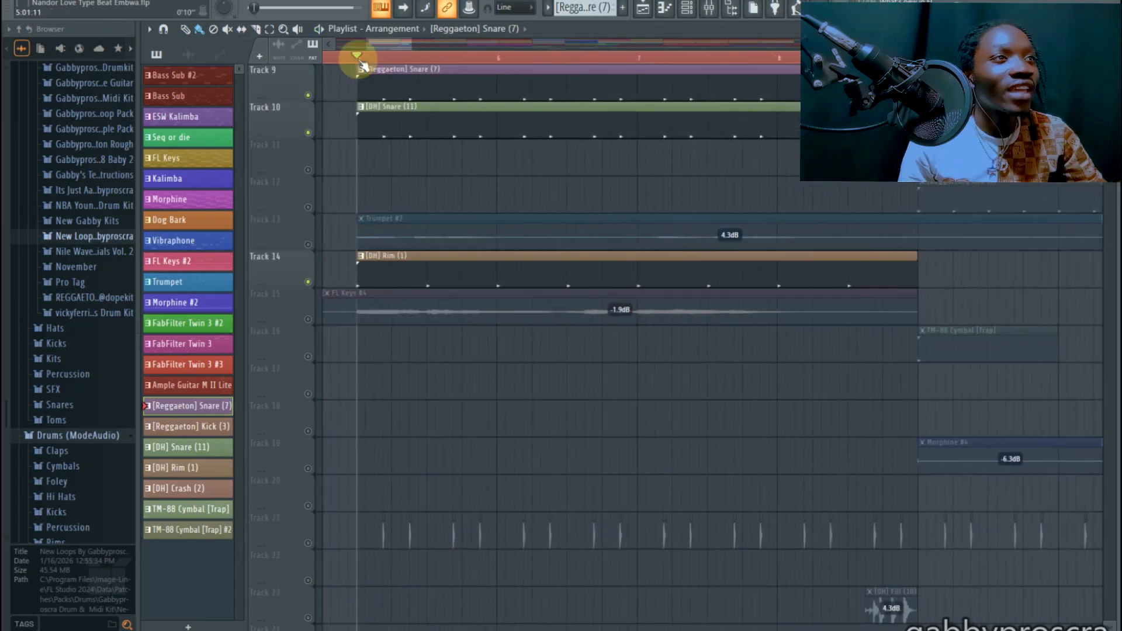
double_click(380, 278)
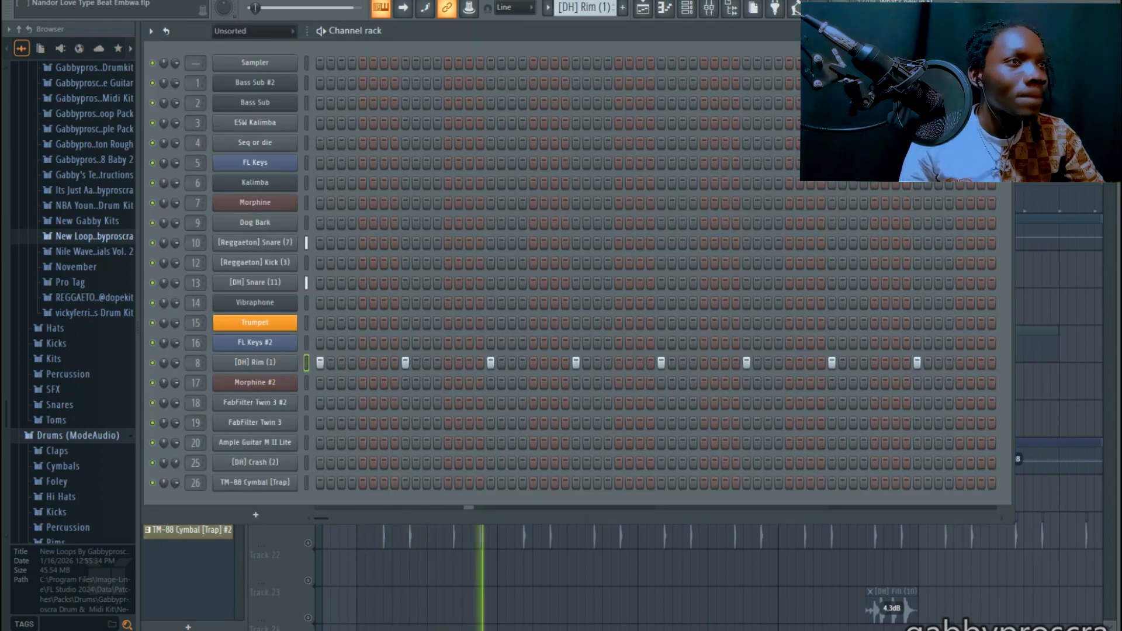
key("space")
Examine the effects loaded on mixer Insert 8 for the [DH] Rim (1) channel.
left_click(709, 9)
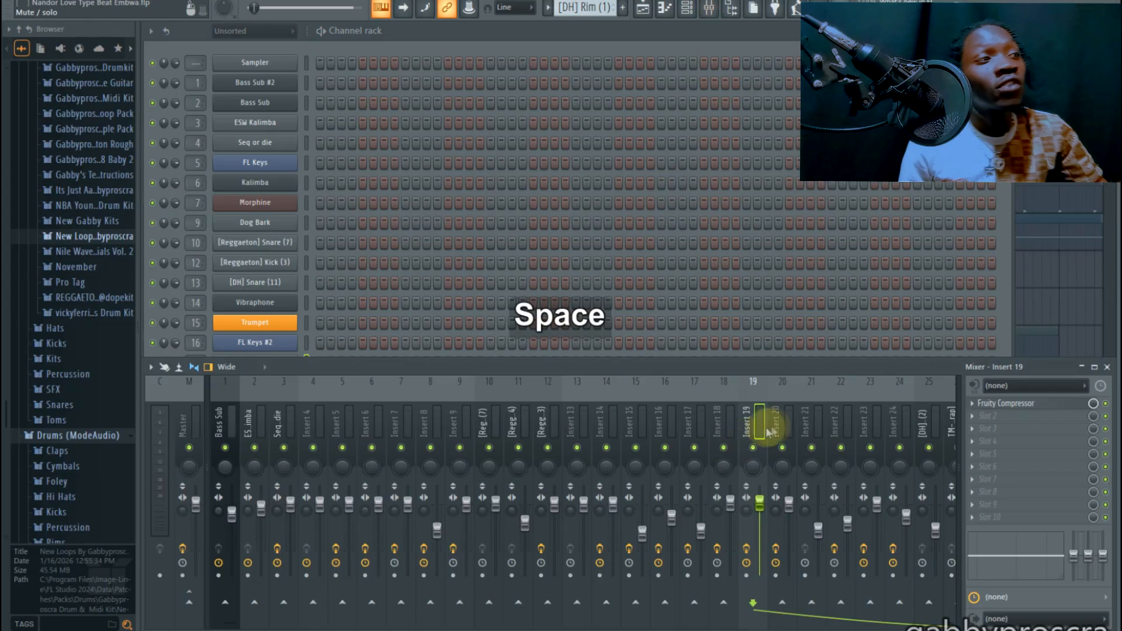
left_click(610, 35)
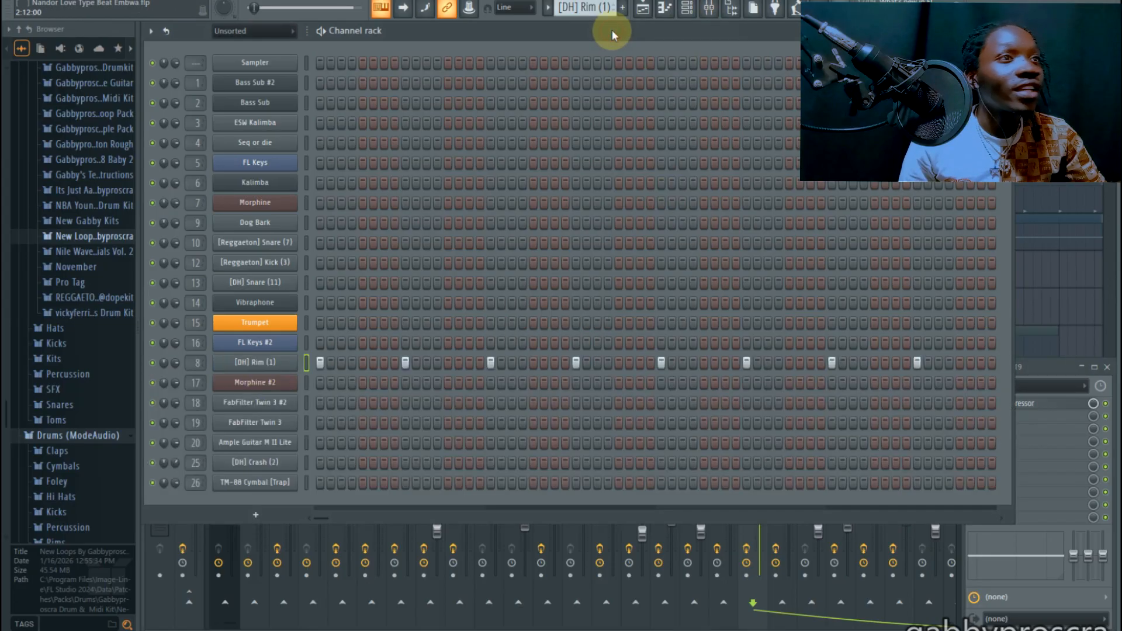
left_click(1036, 367)
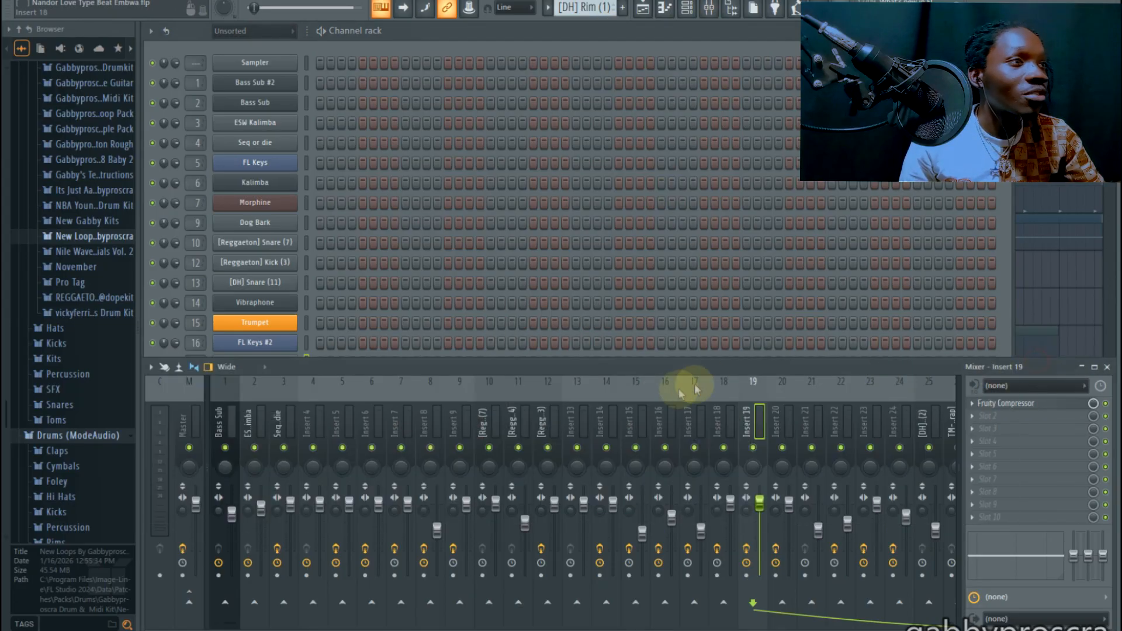
left_click(434, 407)
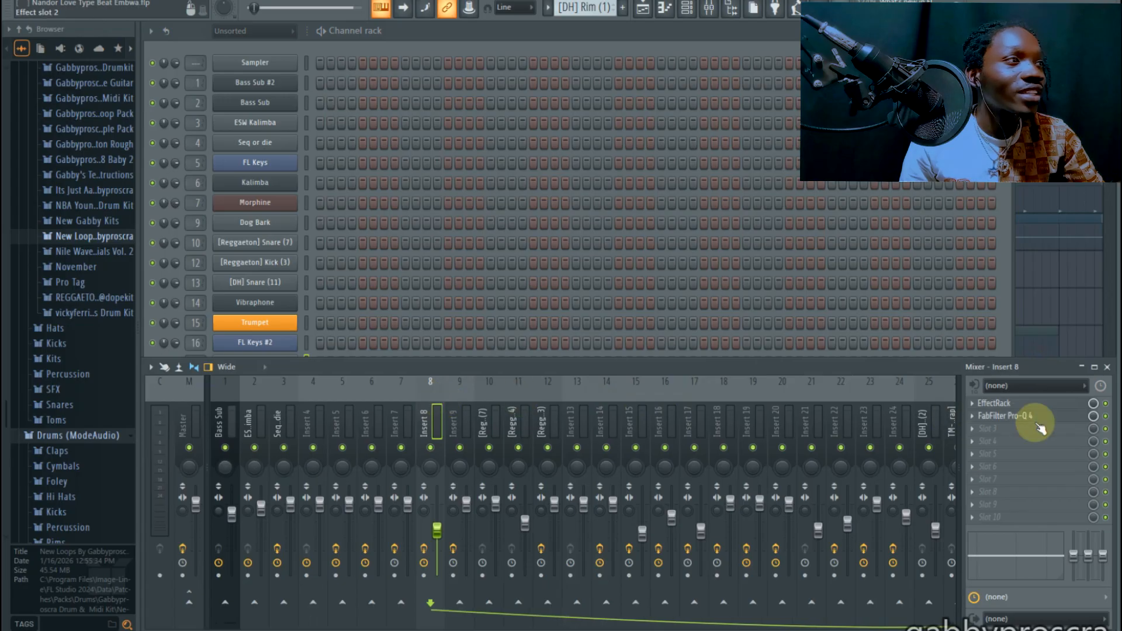
Play the [DH] Rim (1) clip together with both snare tracks from bar 5 in the playlist.
key("space")
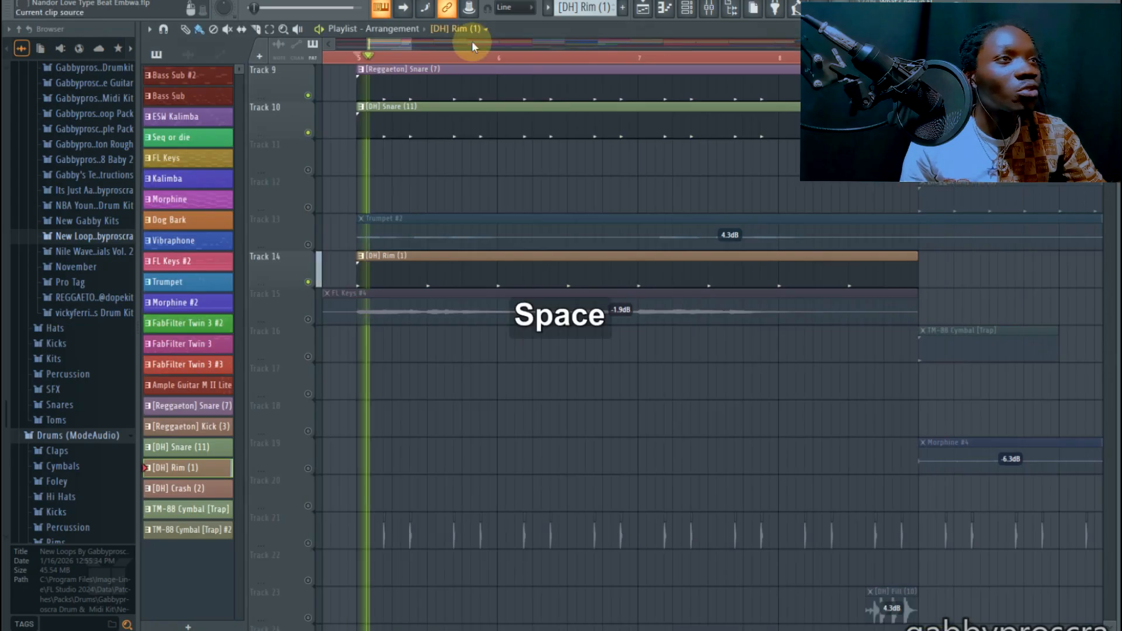
scroll(487, 58, "down", 5)
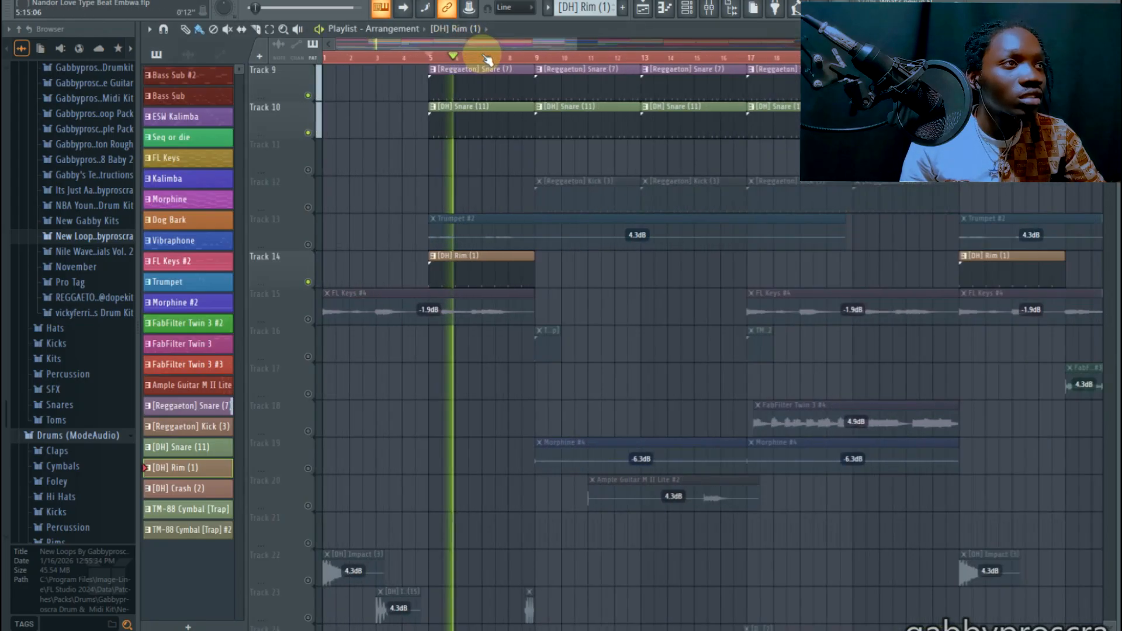
key("space")
Unmute Track 25 and play its FX Dynamic Noise clips.
scroll(487, 222, "down", 5)
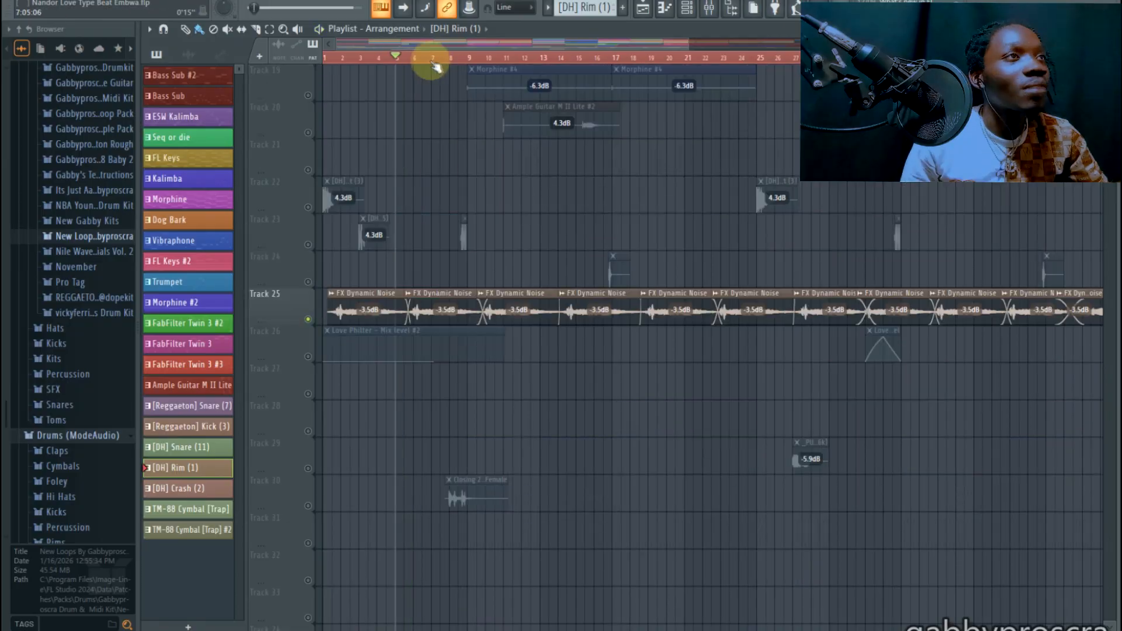
scroll(426, 55, "up", 4)
key("space")
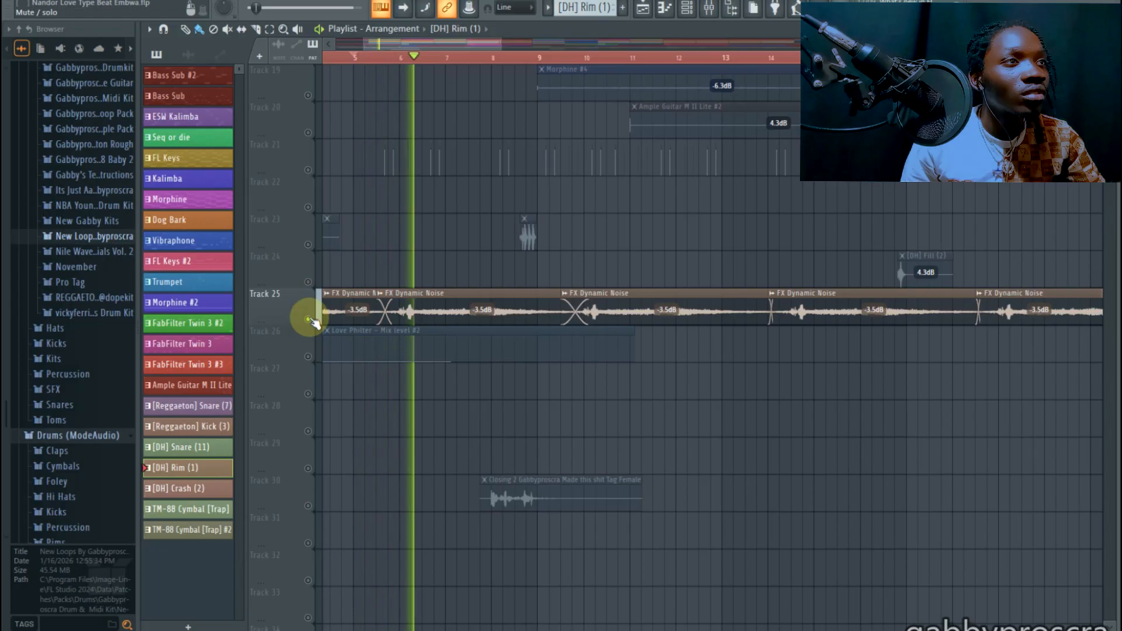
Unmute Track 12 and play its [Reggaeton] Kick (3) clips with the snares from bar 9.
scroll(415, 238, "up", 2)
scroll(422, 154, "up", 3)
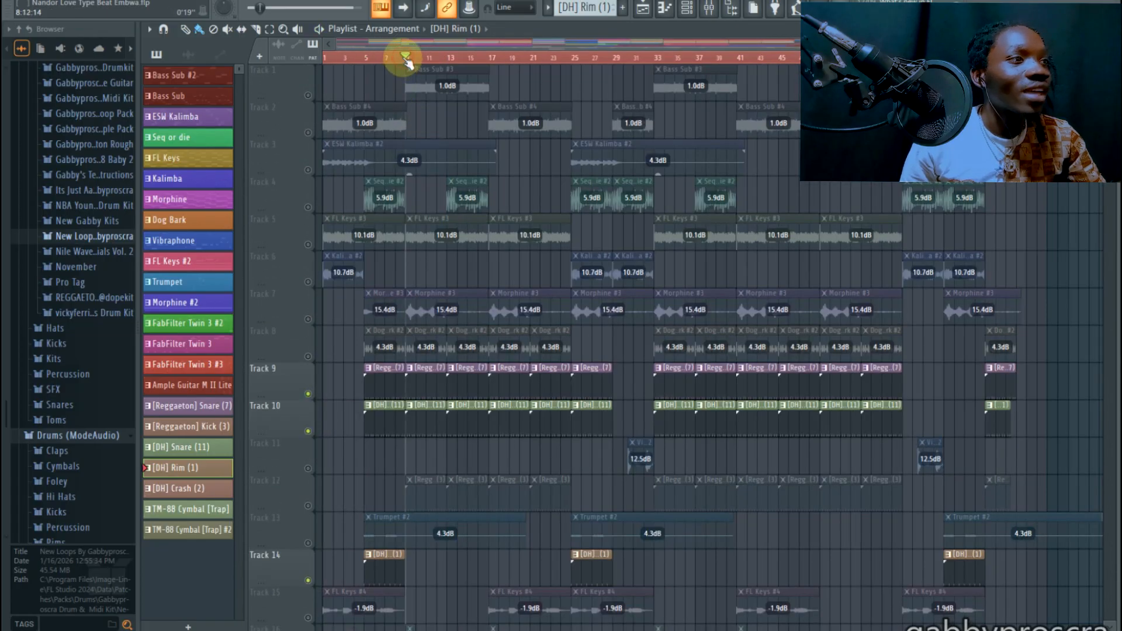
scroll(407, 60, "up", 4)
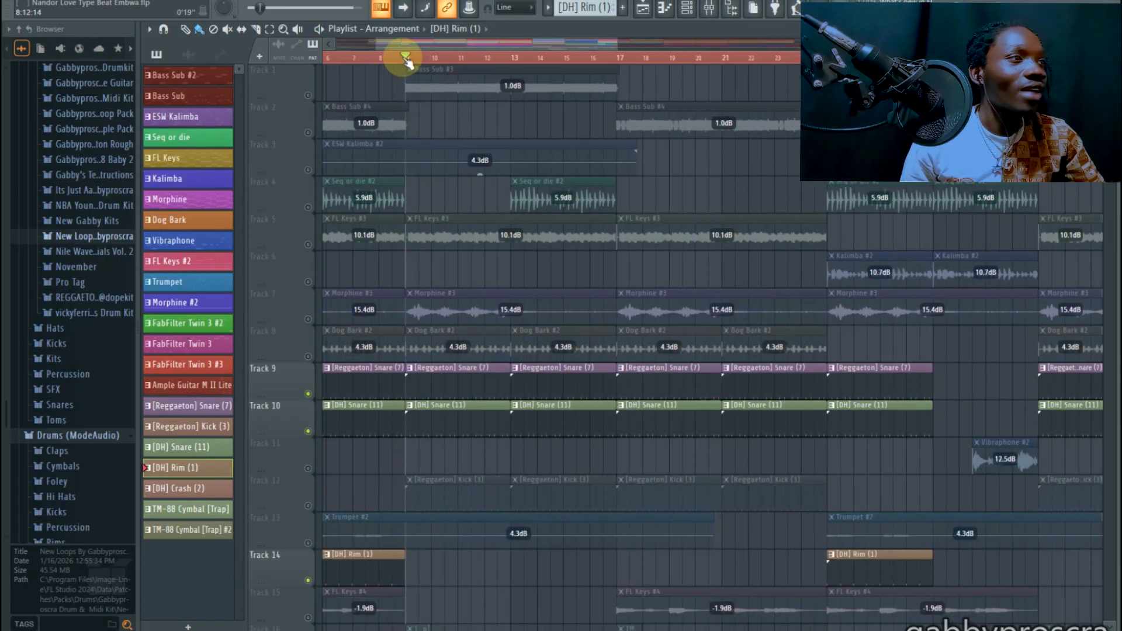
scroll(574, 196, "down", 1)
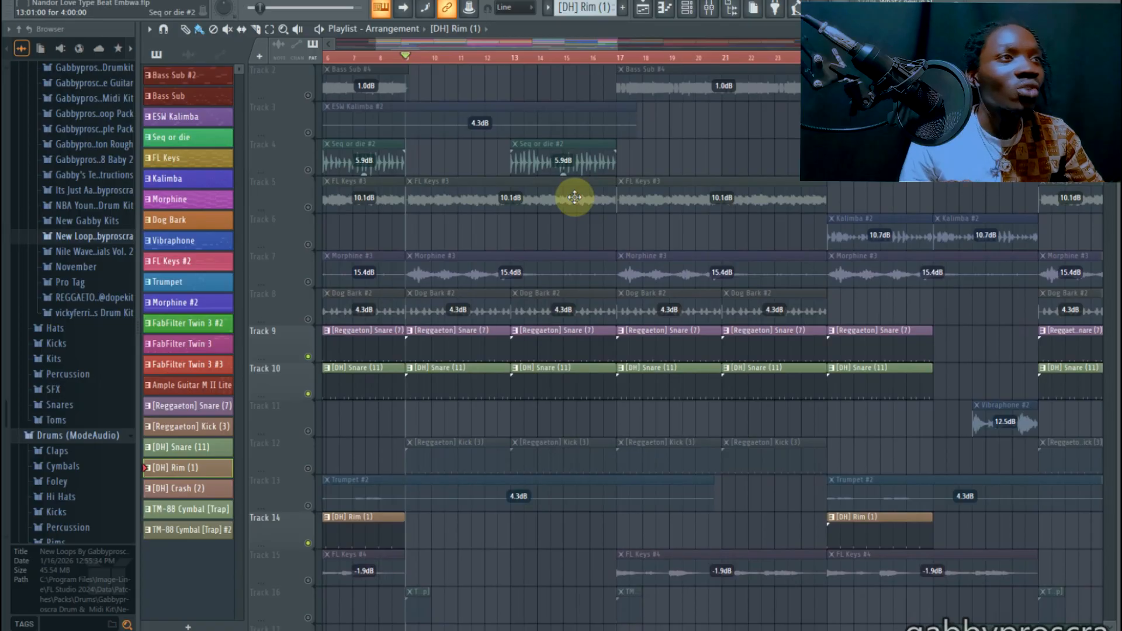
scroll(574, 198, "down", 1)
scroll(575, 197, "down", 1)
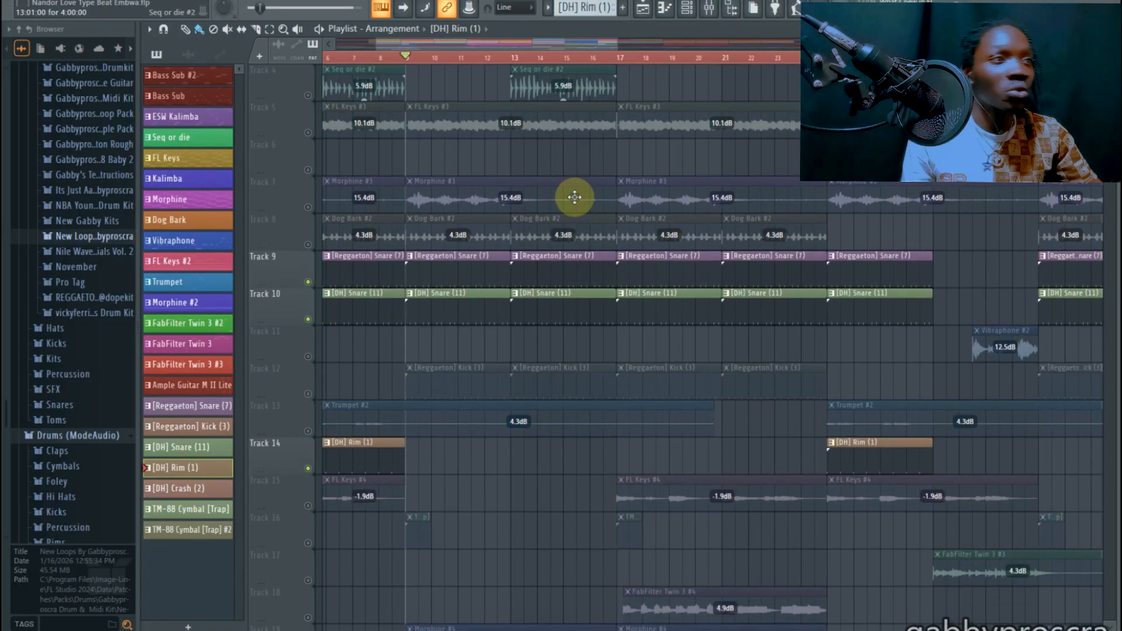
left_click(310, 393)
key("space")
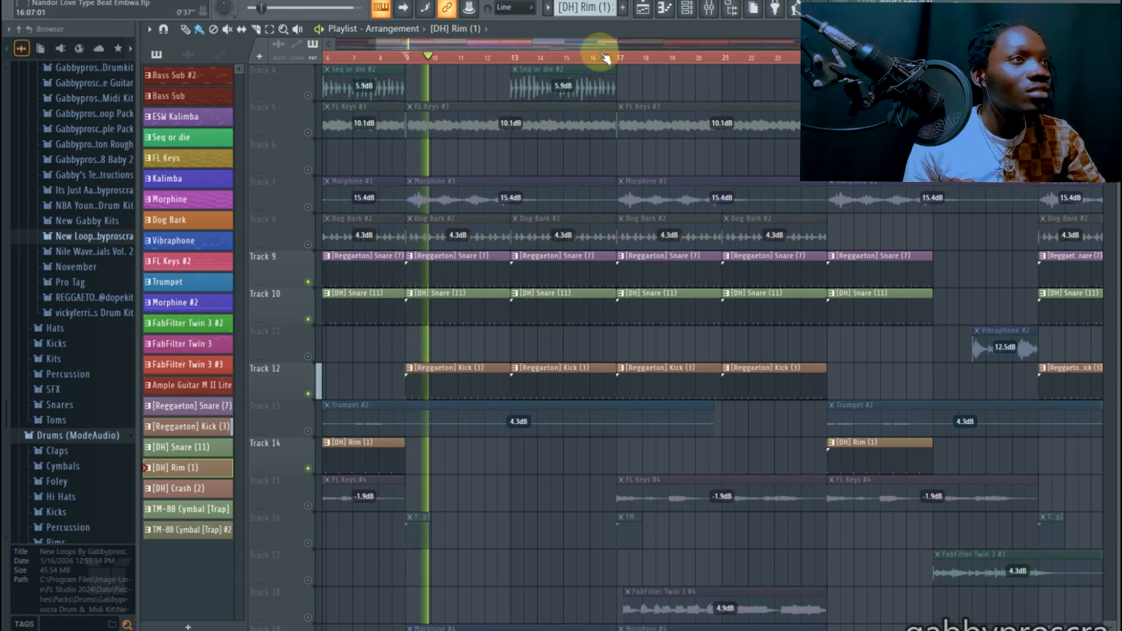
Follow the combined kick and snare section up to about bar 13 and stop playback.
scroll(605, 57, "down", 2)
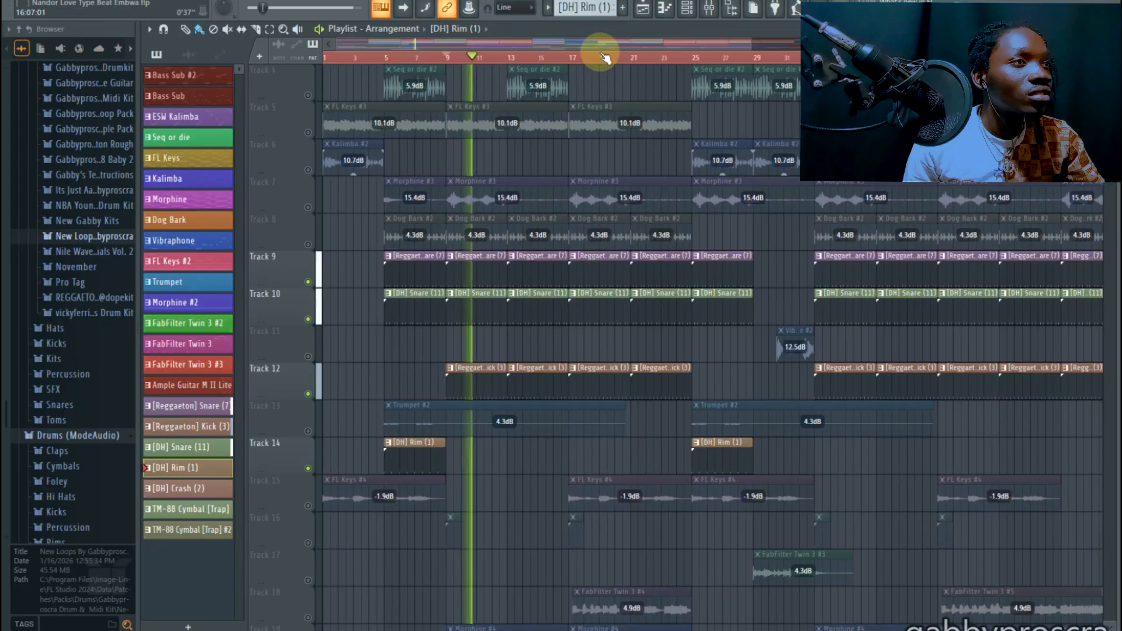
scroll(605, 57, "up", 2)
scroll(605, 56, "up", 1)
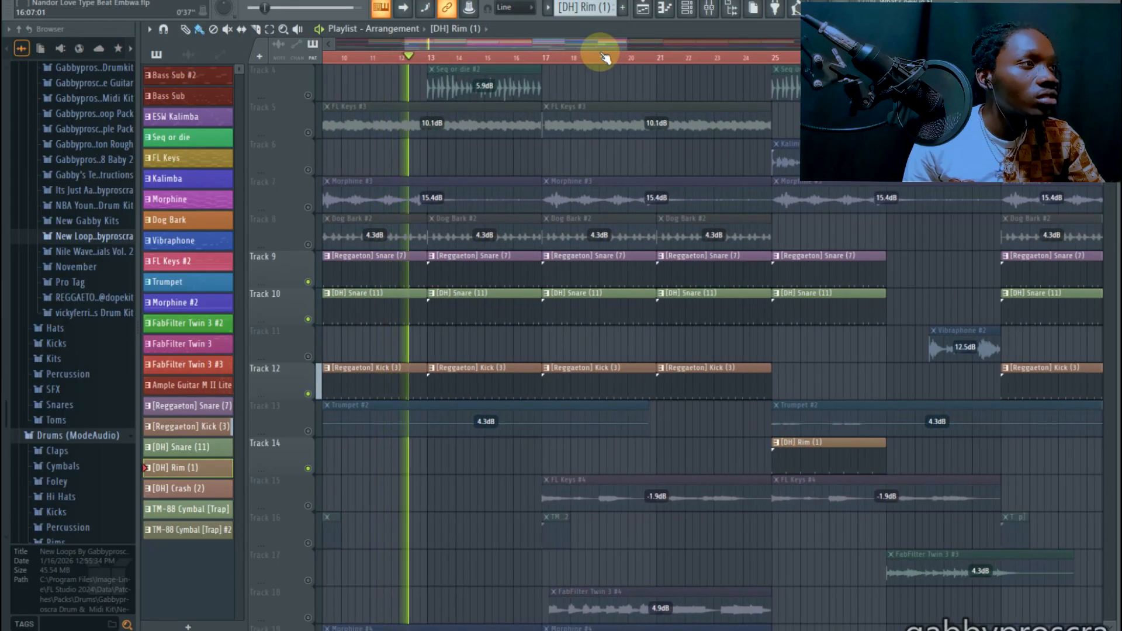
scroll(605, 56, "down", 1)
key("space")
Unmute Track 23 and play its short fill clip just before bar 9.
scroll(603, 58, "down", 13)
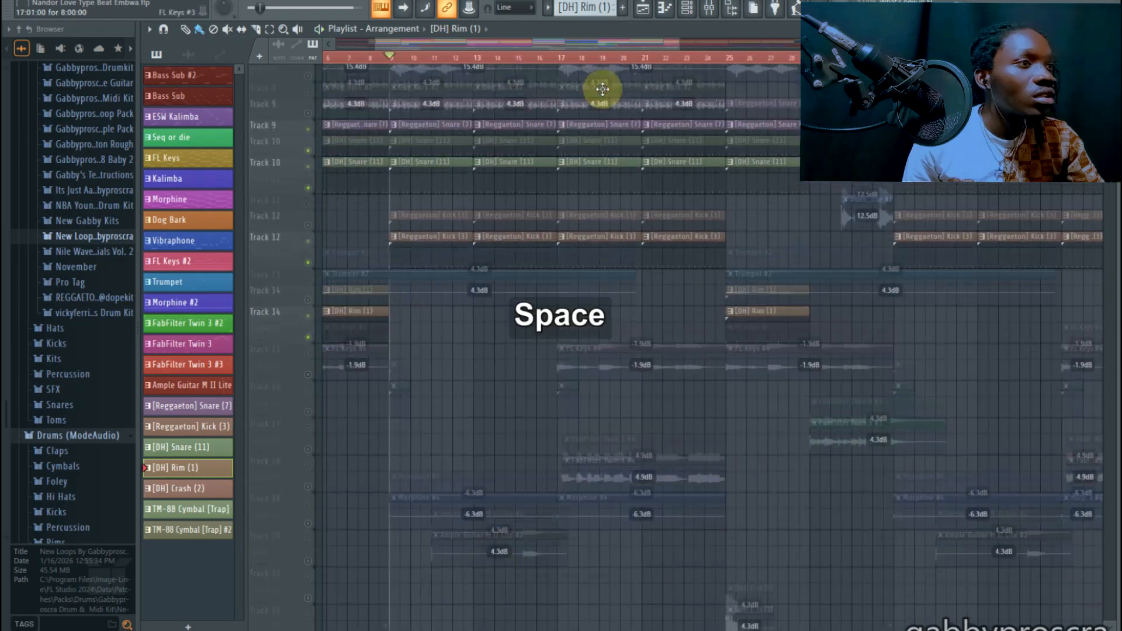
left_click(379, 59)
left_click(308, 358)
key("space")
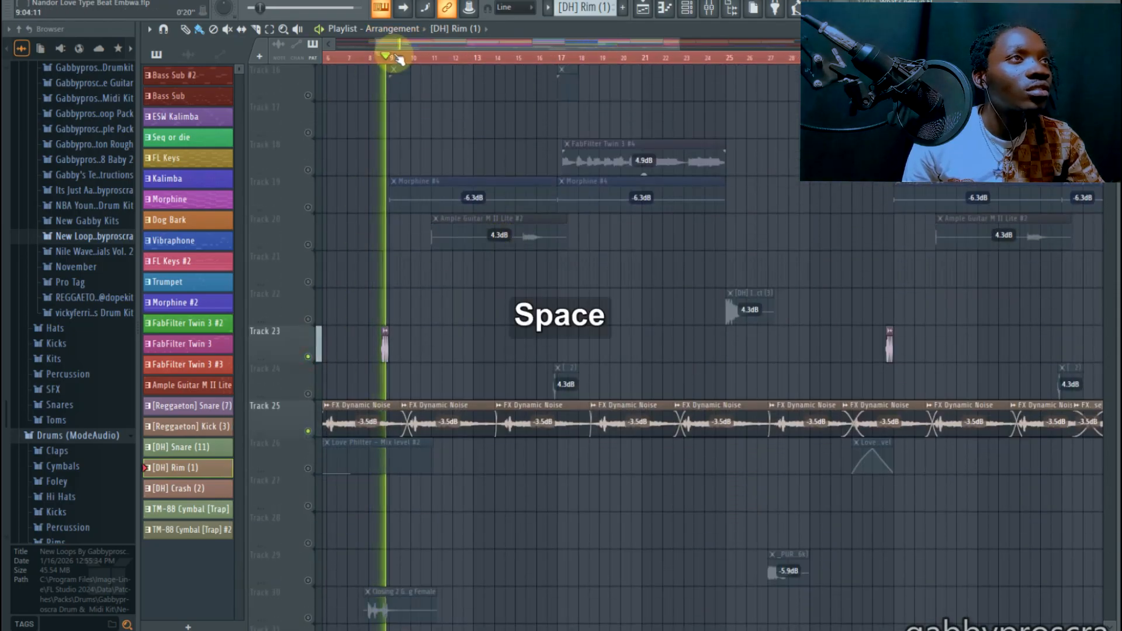
Follow playback from the fill into the [Reggaeton] Kick (3) section at bar 9 and stop it.
scroll(399, 58, "down", 4)
scroll(426, 295, "up", 15)
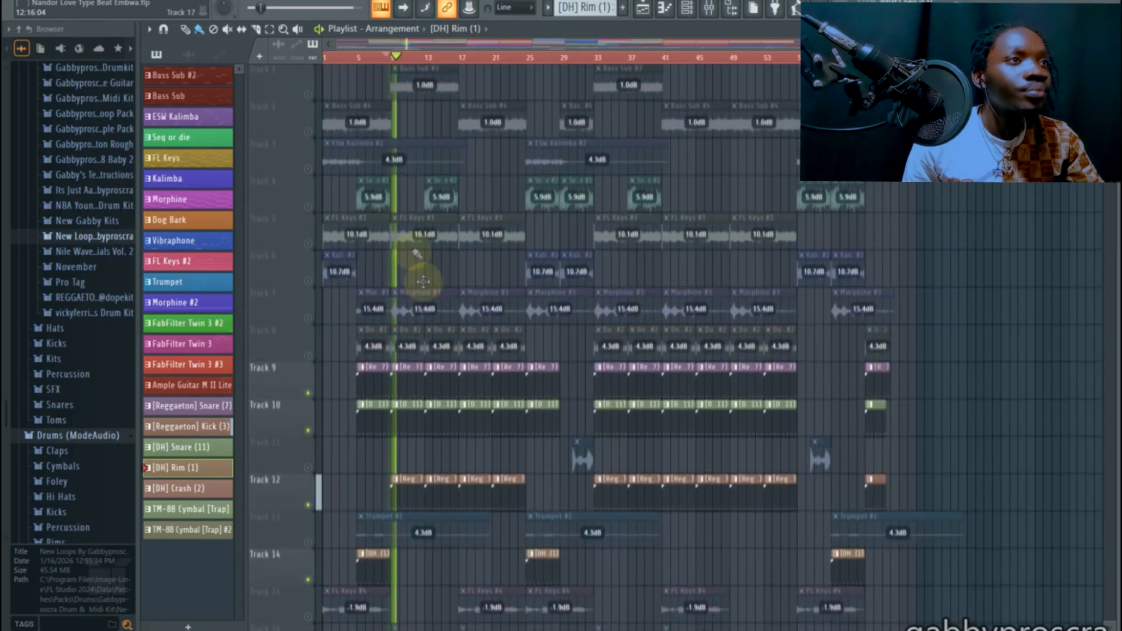
scroll(388, 116, "down", 6)
key("space")
Unmute Tracks 21 and 22 and play the impact and percussion clips from the start of the arrangement.
scroll(490, 299, "down", 9)
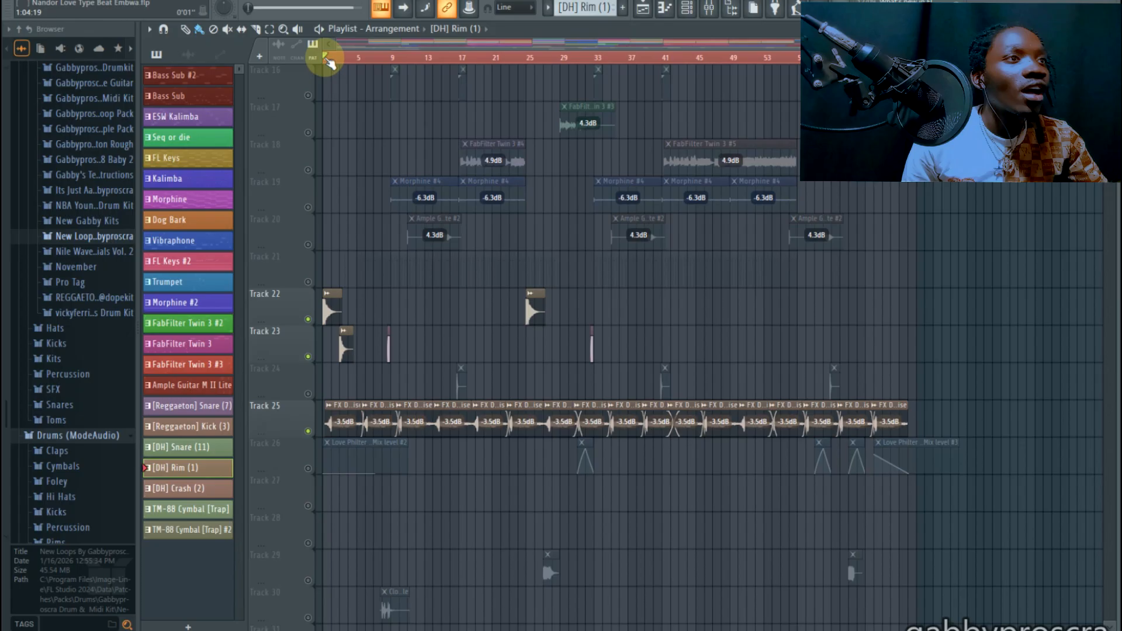
key("space")
scroll(339, 58, "up", 5)
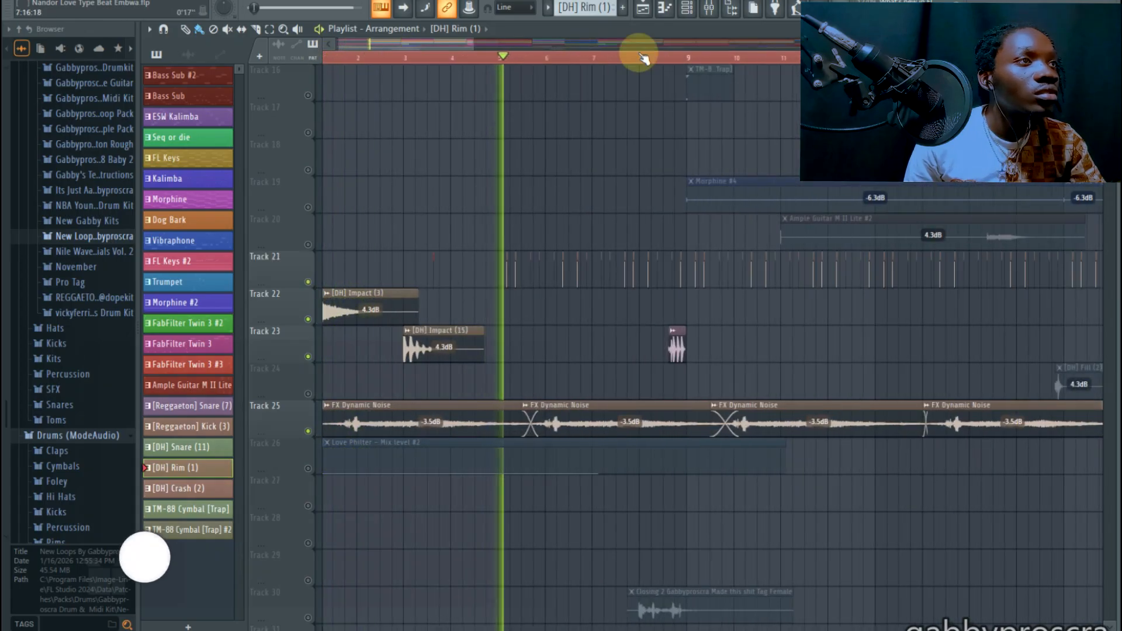
Examine how the snare, rim, kick, impact and noise clips are layered during playback up to bar 9.
scroll(643, 56, "down", 5)
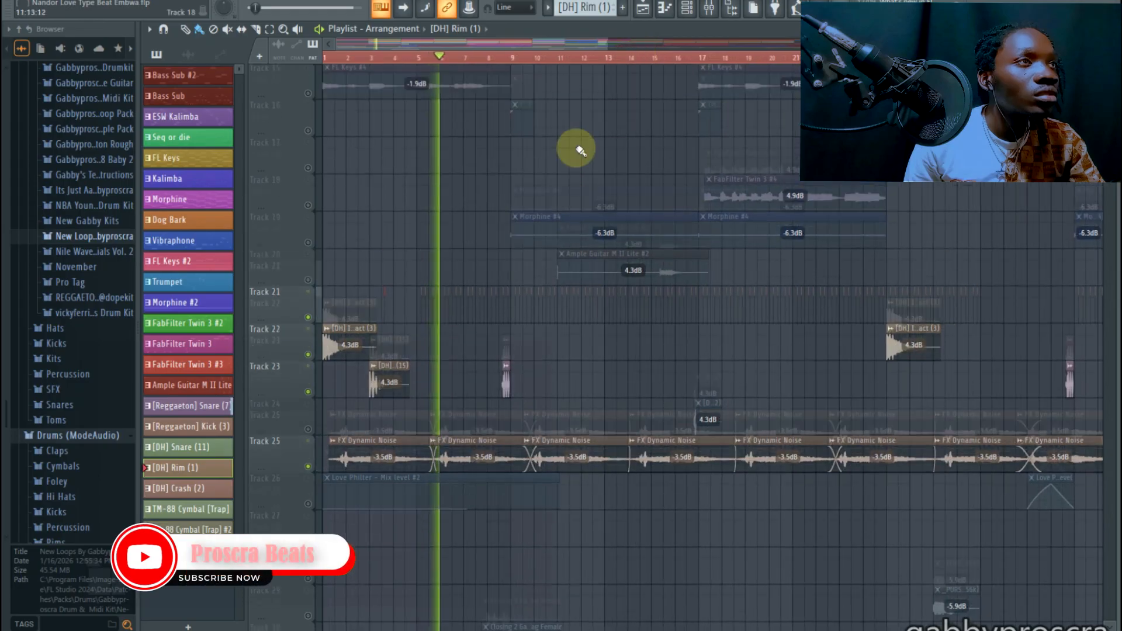
scroll(578, 147, "up", 8)
scroll(580, 150, "down", 10)
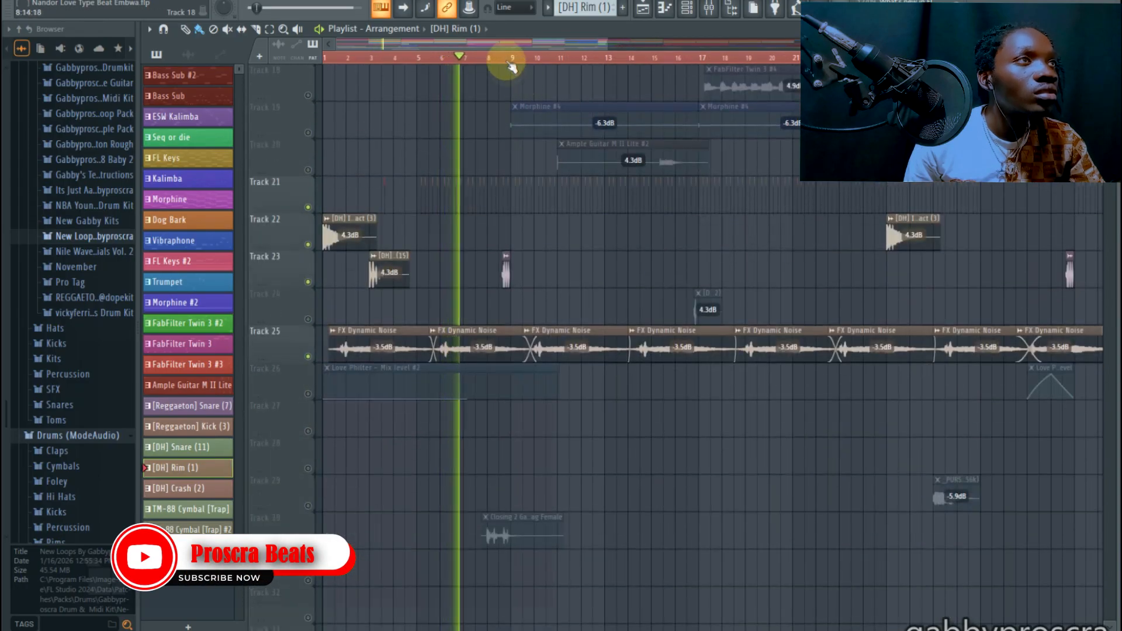
scroll(509, 60, "up", 5)
scroll(562, 200, "up", 10)
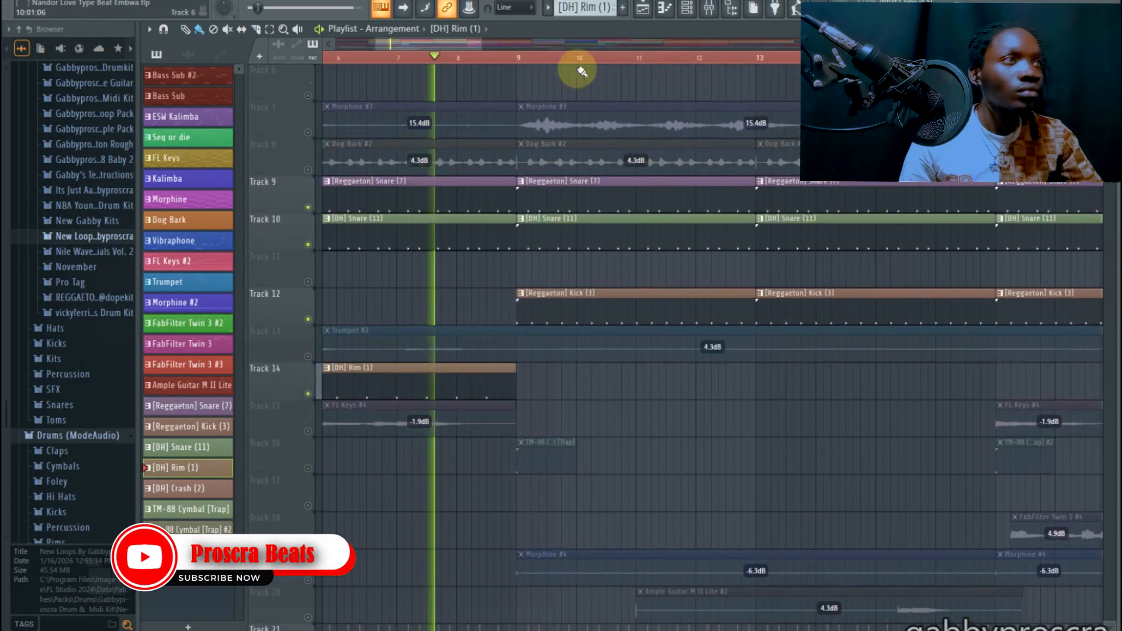
scroll(601, 52, "down", 3)
scroll(394, 314, "down", 4)
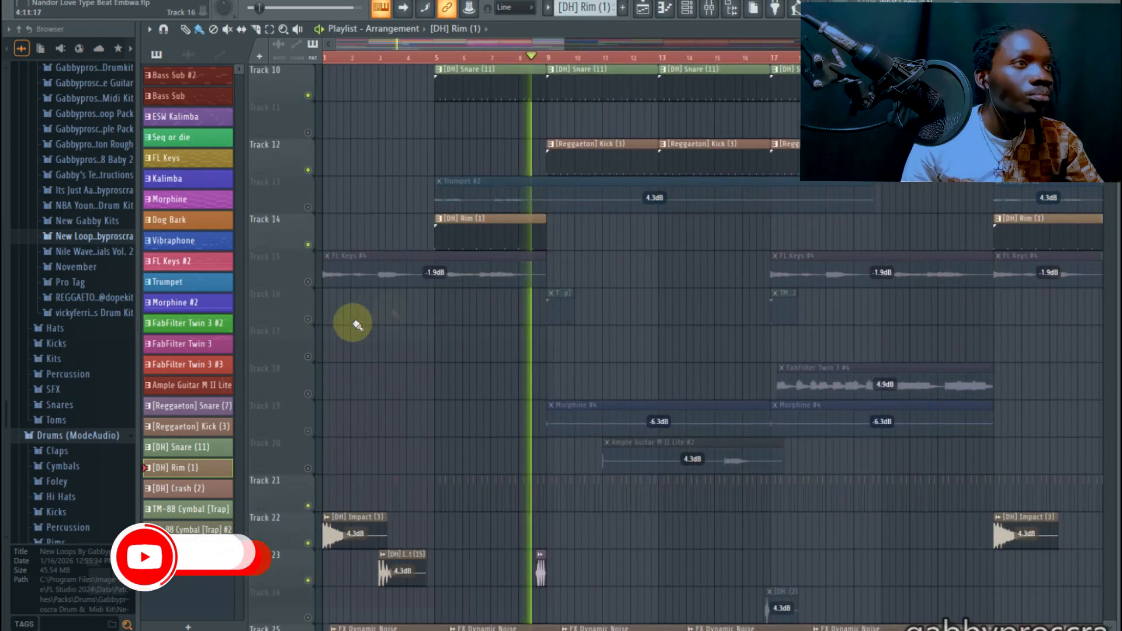
Unmute Track 16 with the TM-88 cymbals and Track 19 with Morphine #4 during playback, and stop it.
left_click(308, 319)
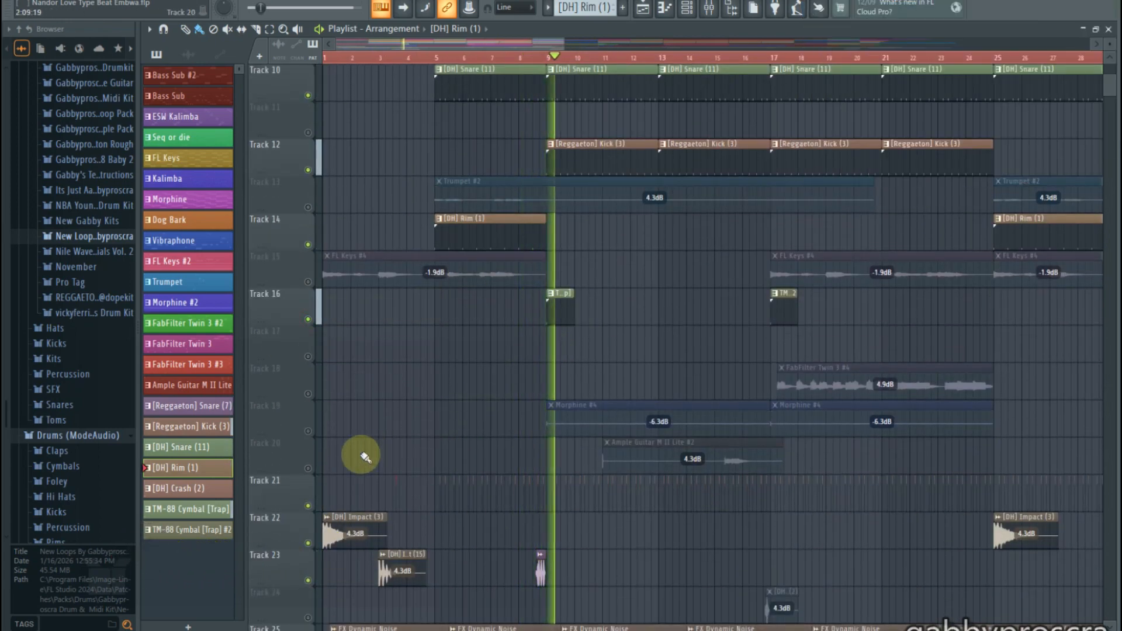
left_click(308, 431)
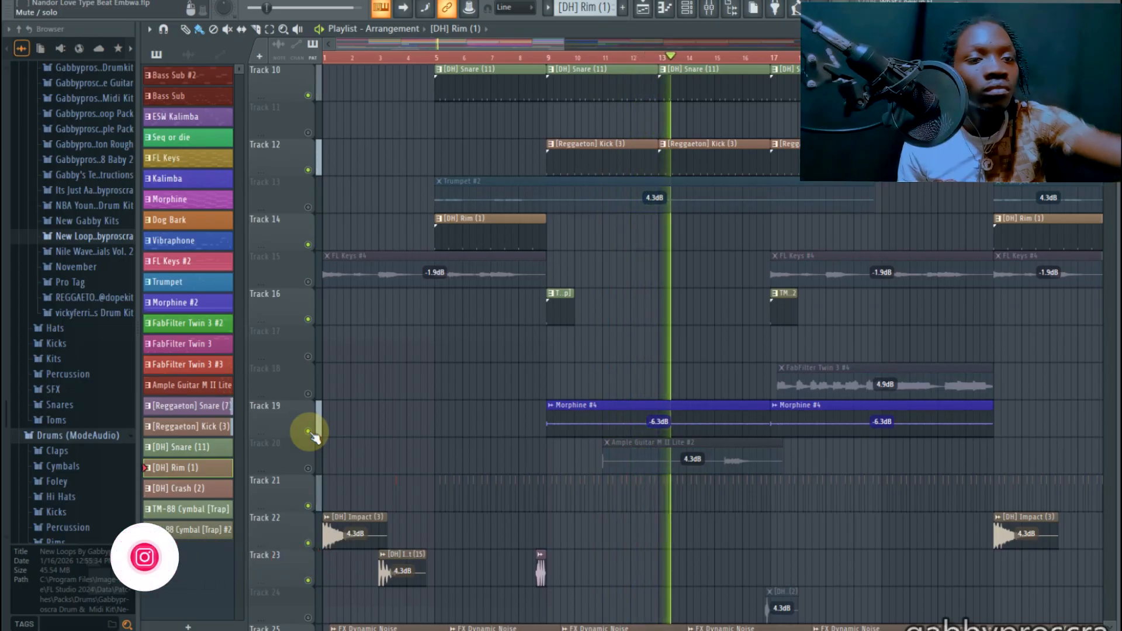
key("space")
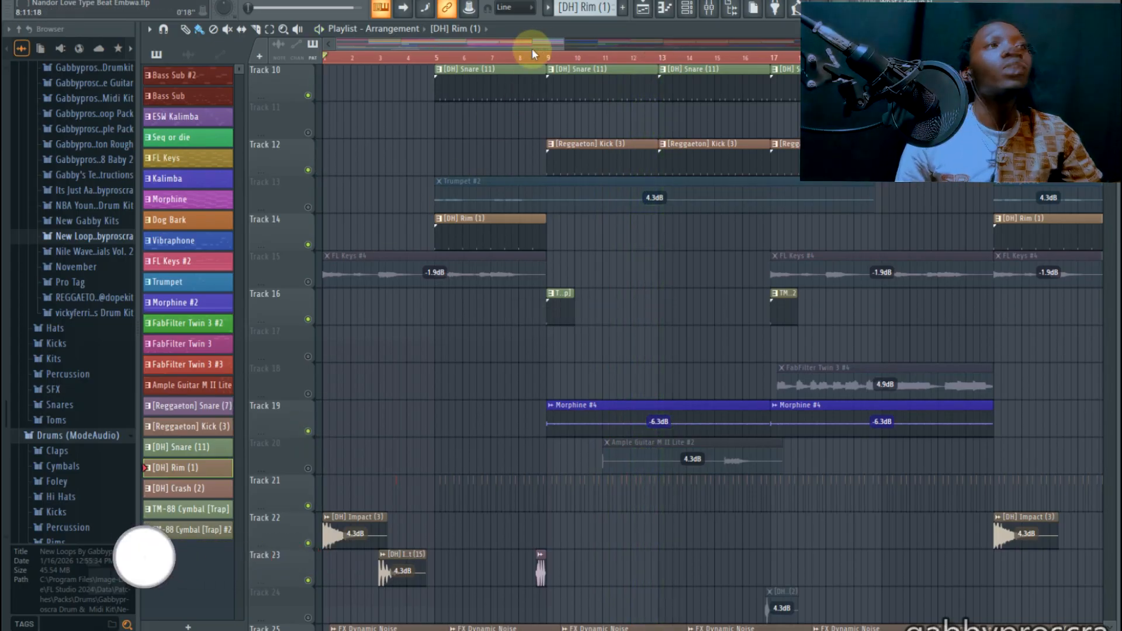